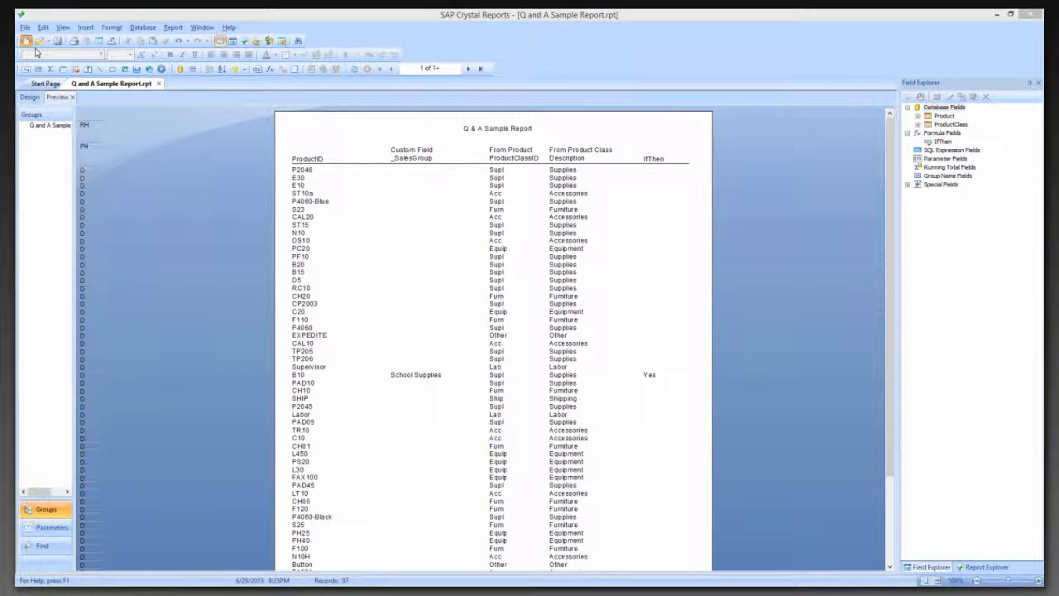
Start a new standard report and expand the dbo views of the ACCTivate$Demo database in the available data sources
left_click(26, 41)
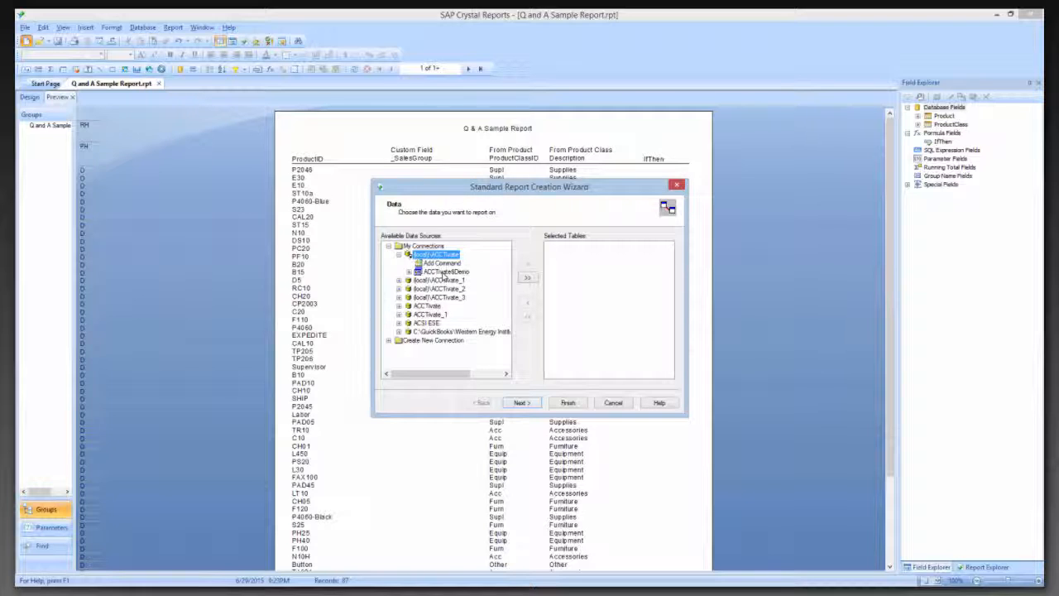
left_click(442, 273)
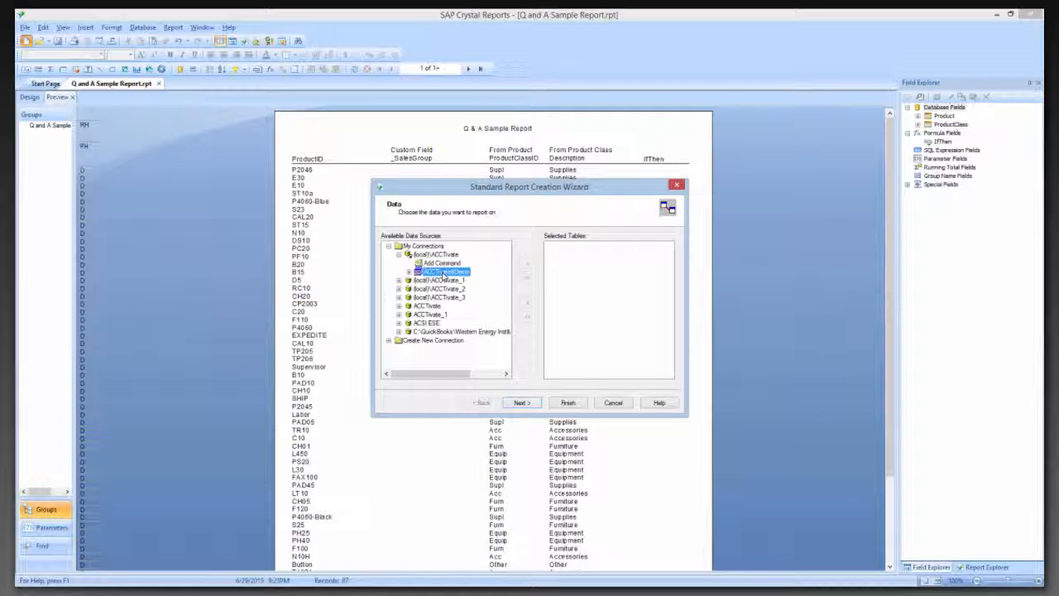
double_click(442, 273)
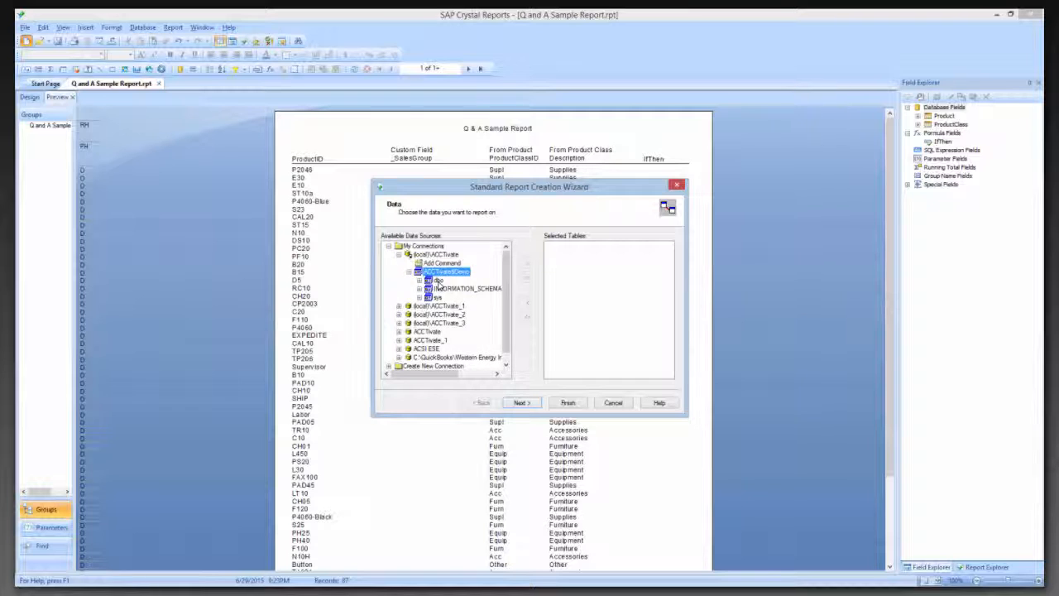
double_click(437, 283)
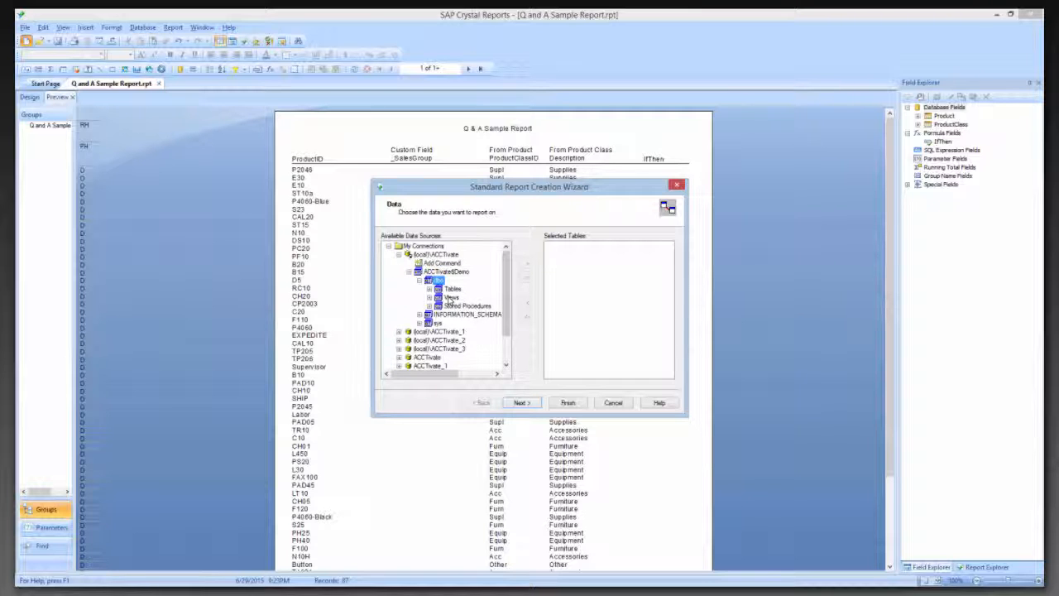
double_click(447, 298)
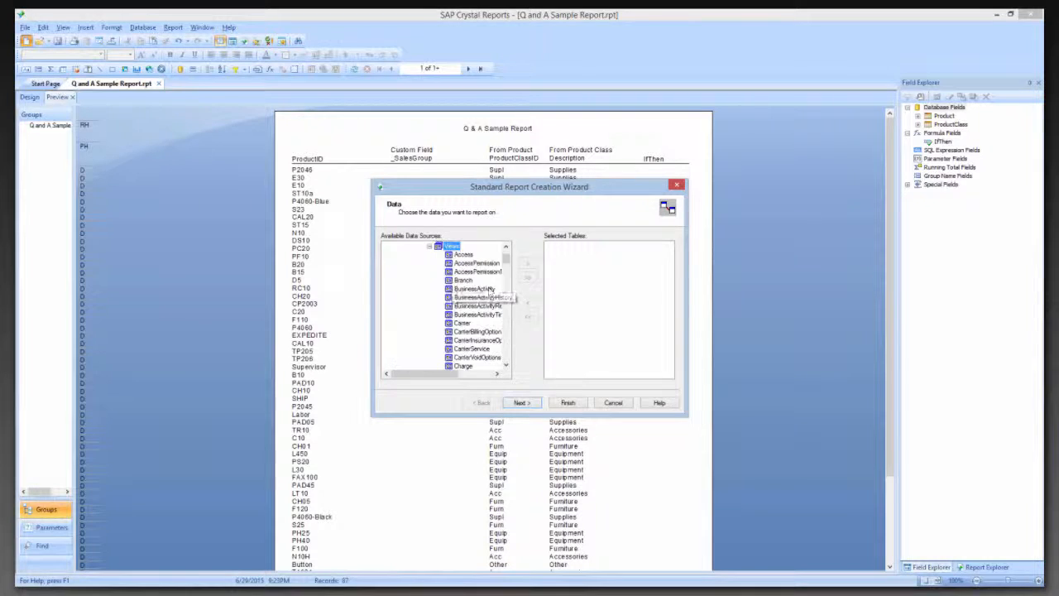
Add the Invoice view to the selected tables and finish the report wizard
left_click_drag(508, 263, 509, 269)
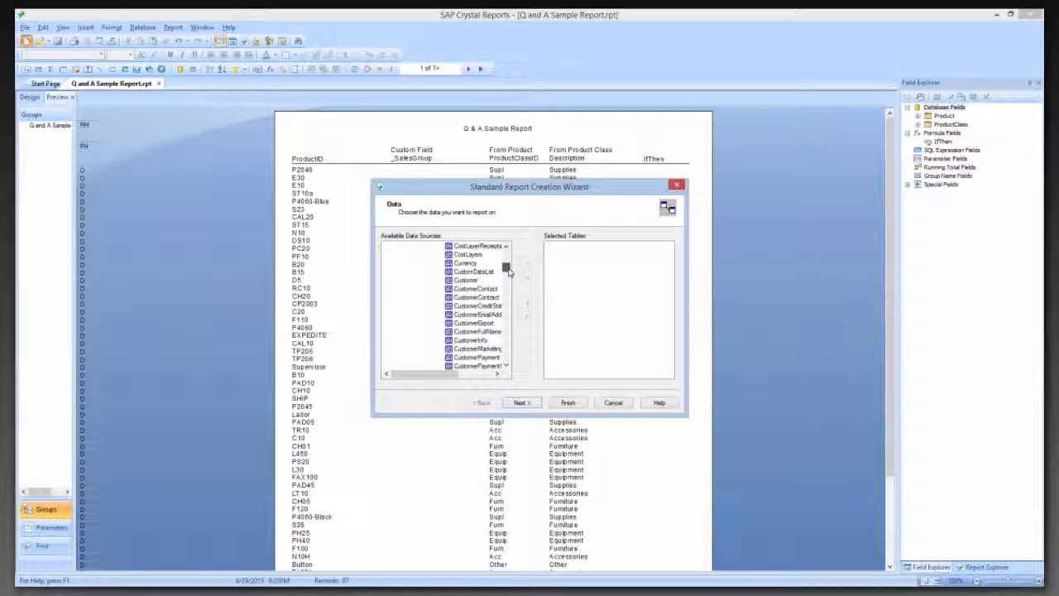
left_click_drag(508, 269, 508, 272)
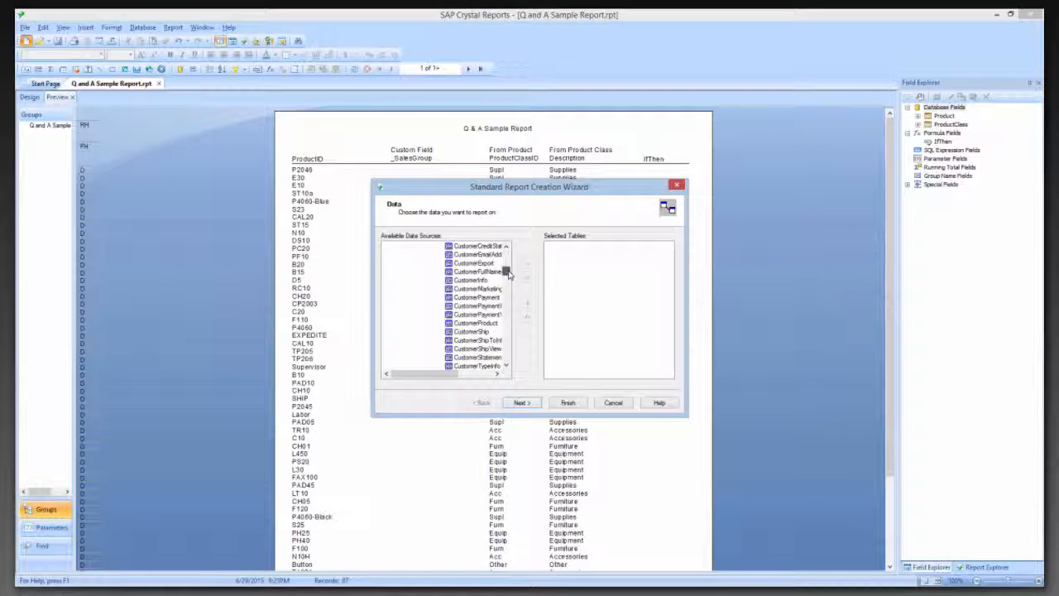
left_click_drag(508, 275, 509, 283)
scroll(468, 319, "down", 5)
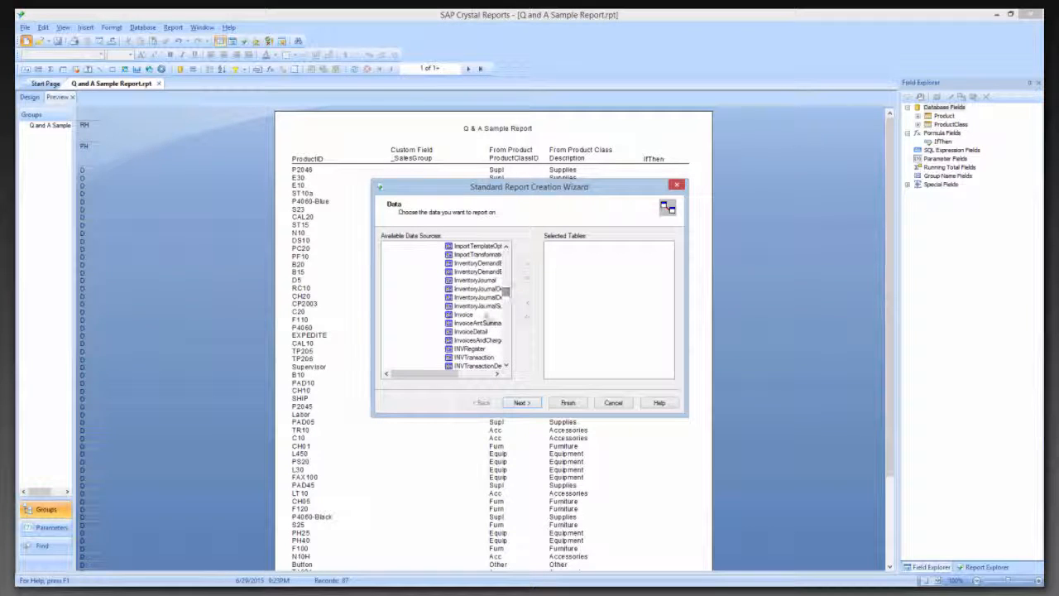
double_click(463, 315)
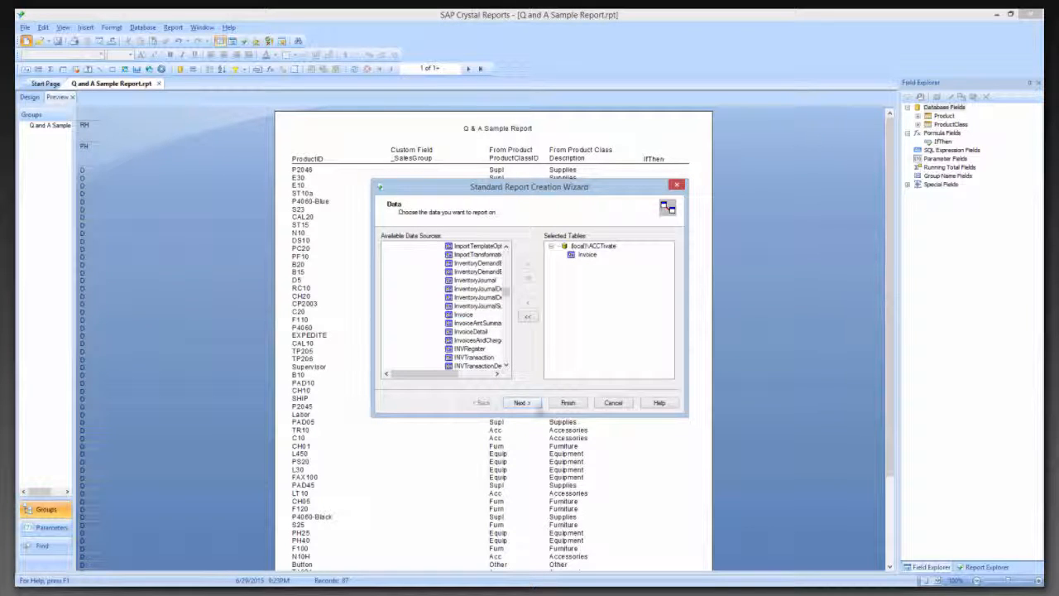
left_click(567, 403)
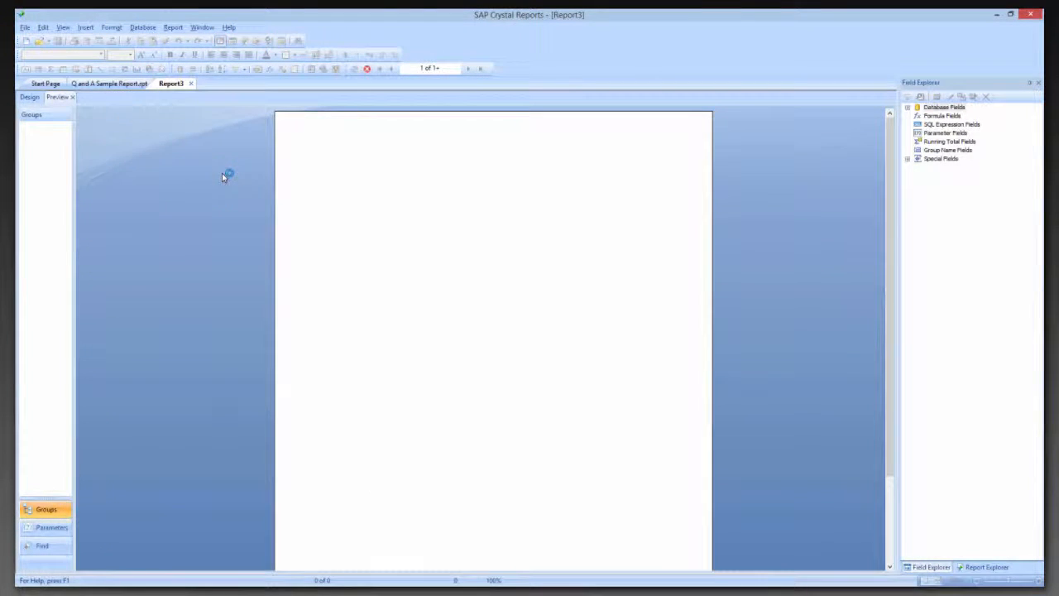
In the report design, place the Invoice fields CustomerID and InvoiceDate side by side in the Details section
left_click(33, 98)
left_click(33, 100)
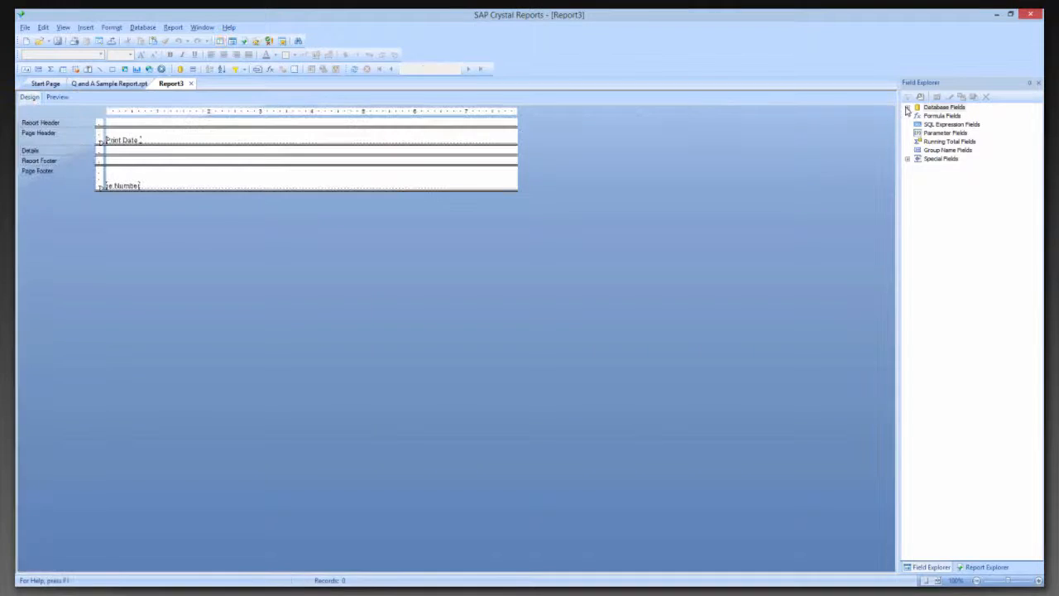
left_click(908, 108)
left_click(918, 118)
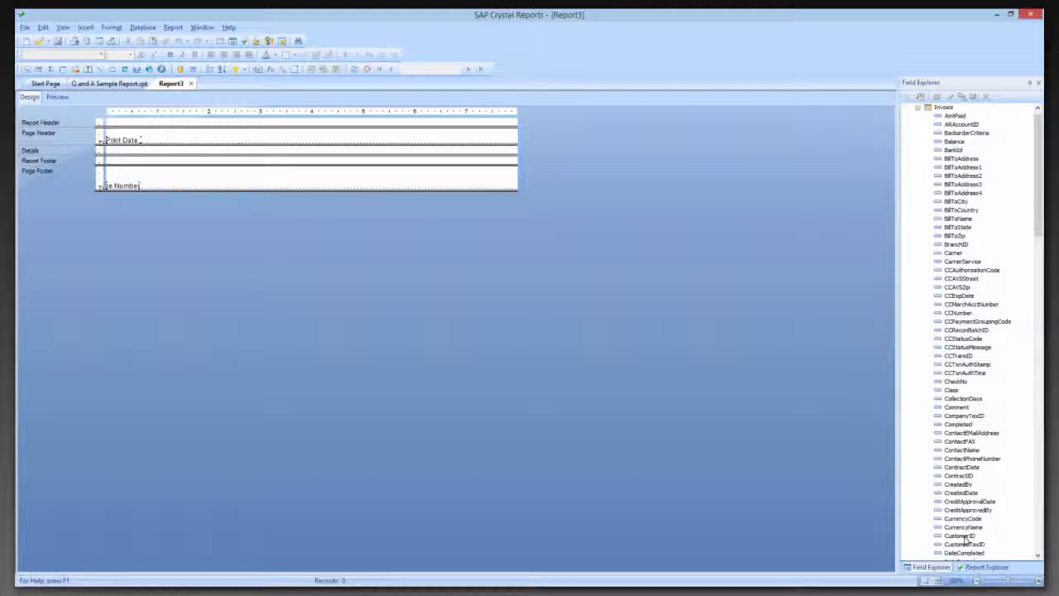
left_click_drag(963, 538, 114, 154)
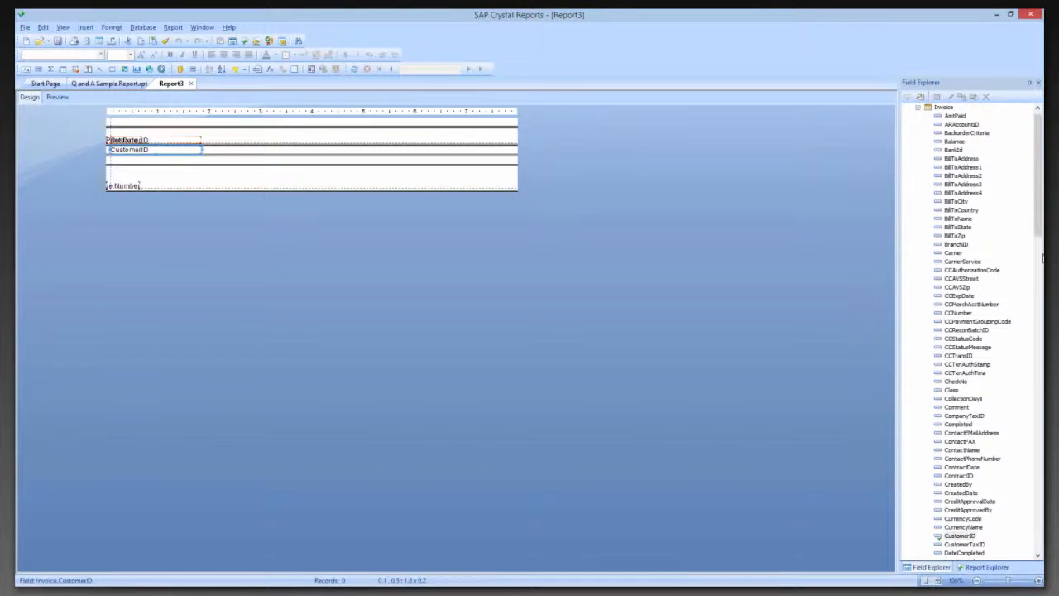
left_click_drag(1043, 258, 1041, 395)
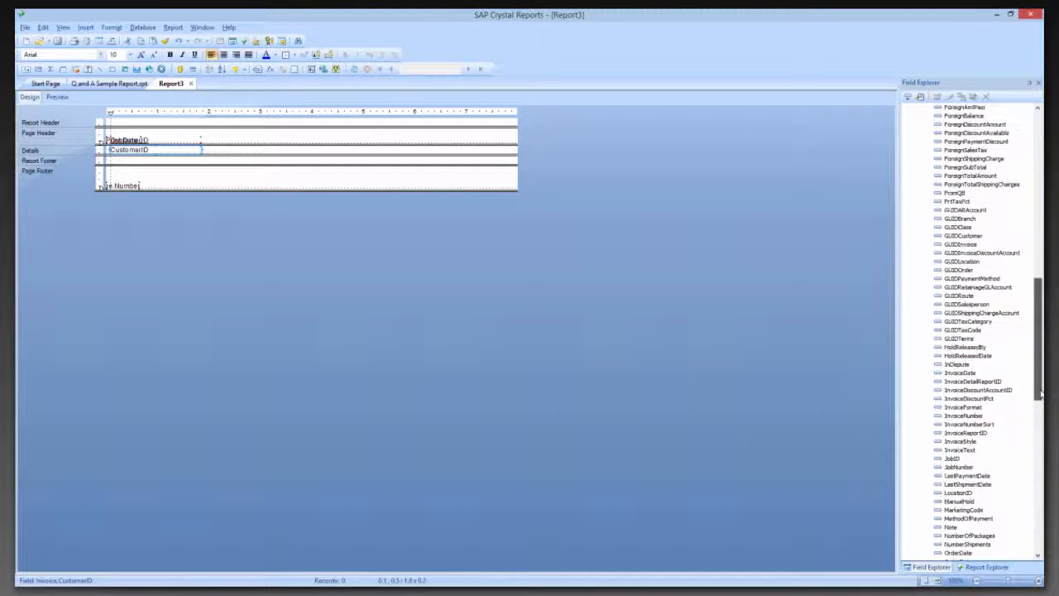
left_click_drag(981, 374, 210, 150)
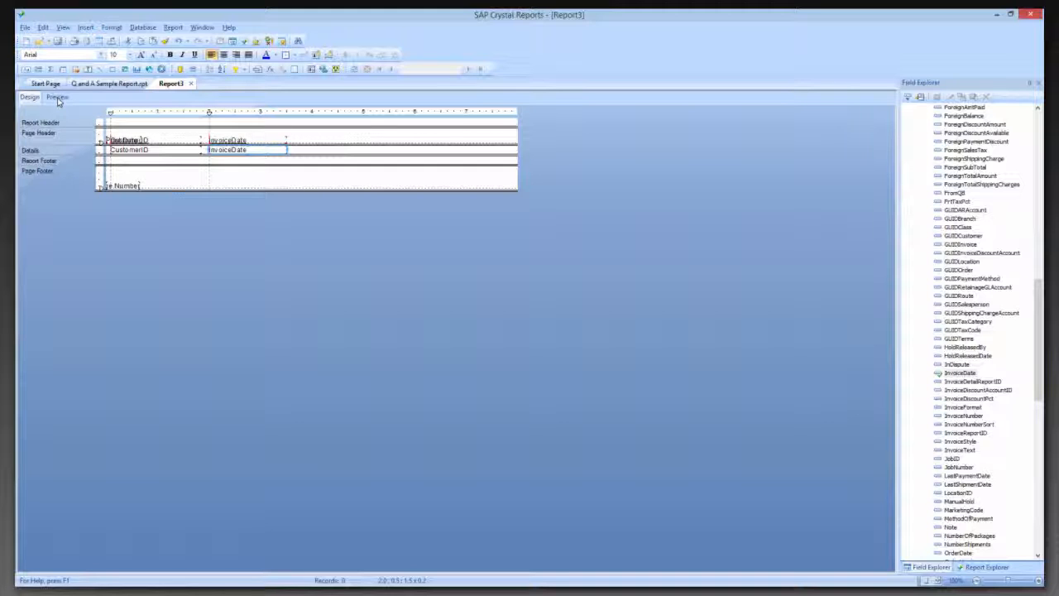
Preview the report and group its records by Invoice.CustomerID
left_click(56, 98)
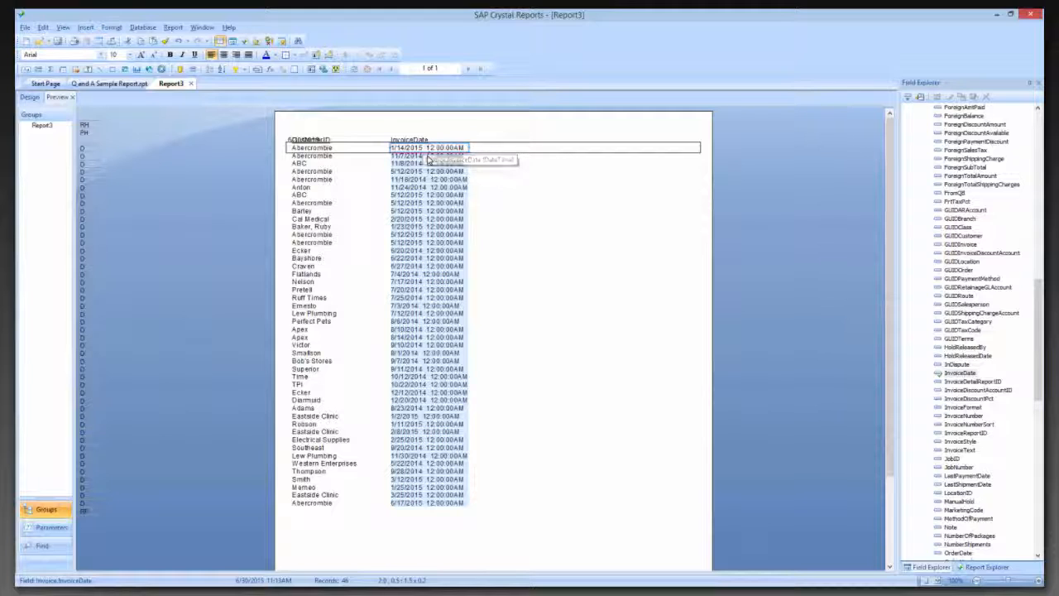
left_click(193, 72)
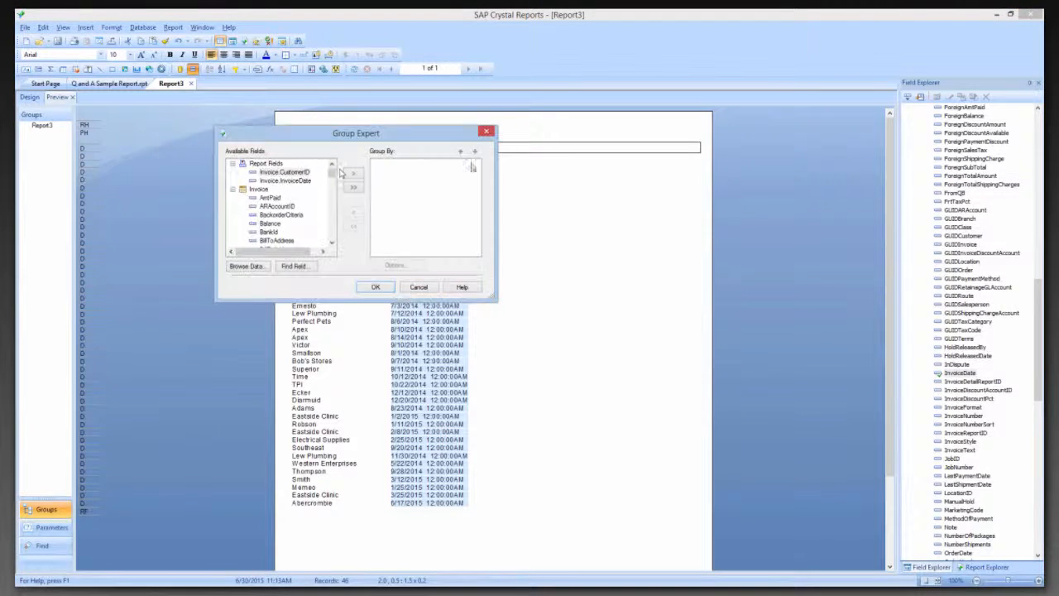
left_click(353, 173)
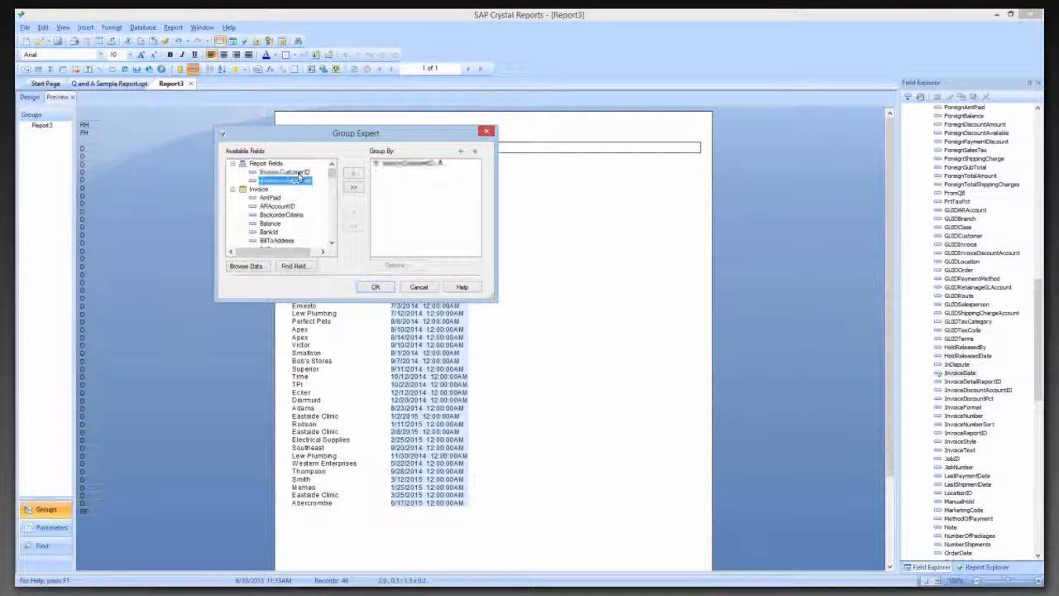
left_click(377, 288)
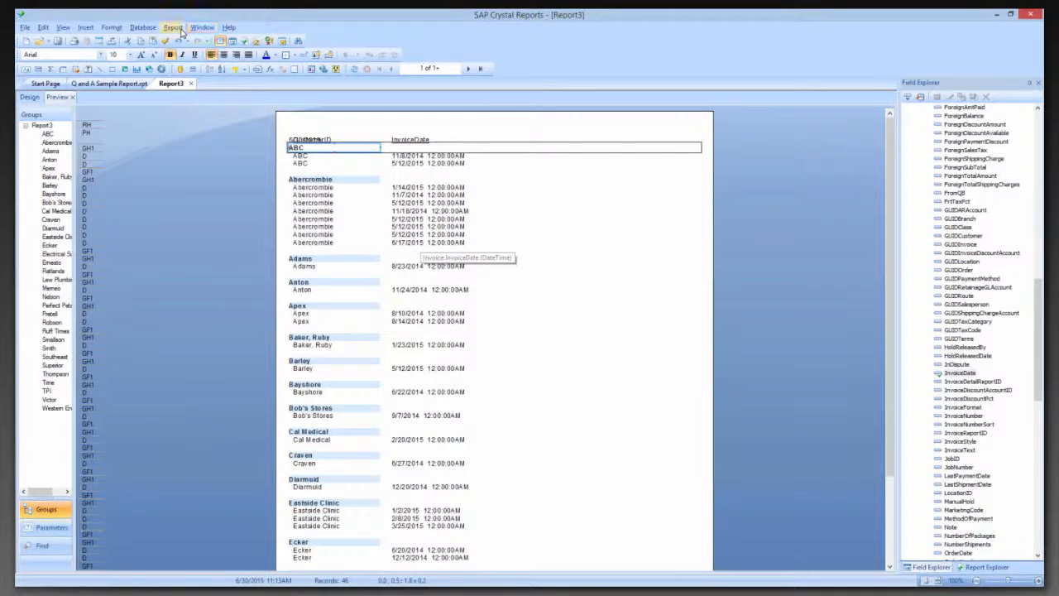
Insert a Maximum summary of Invoice.InvoiceDate for Group #1 (Invoice.CustomerID) and check the resulting date for individual customers
left_click(53, 71)
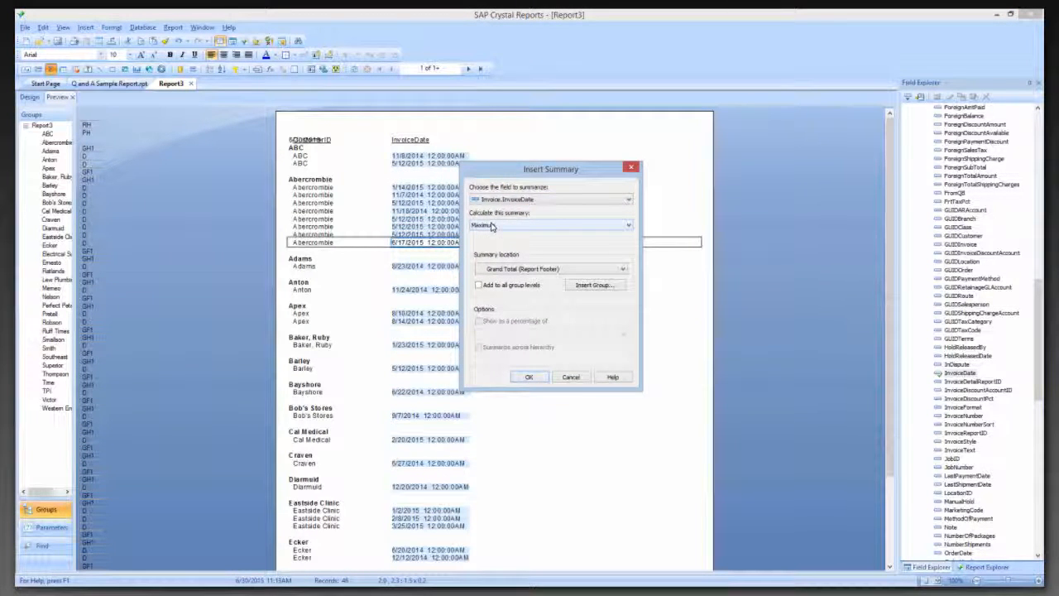
left_click(492, 226)
left_click(491, 237)
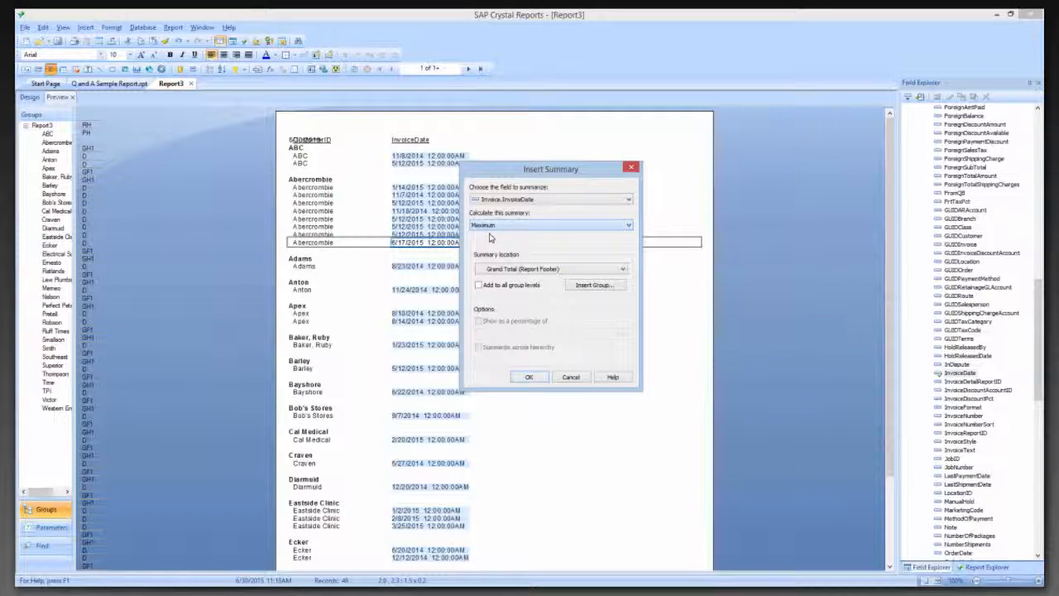
left_click(518, 270)
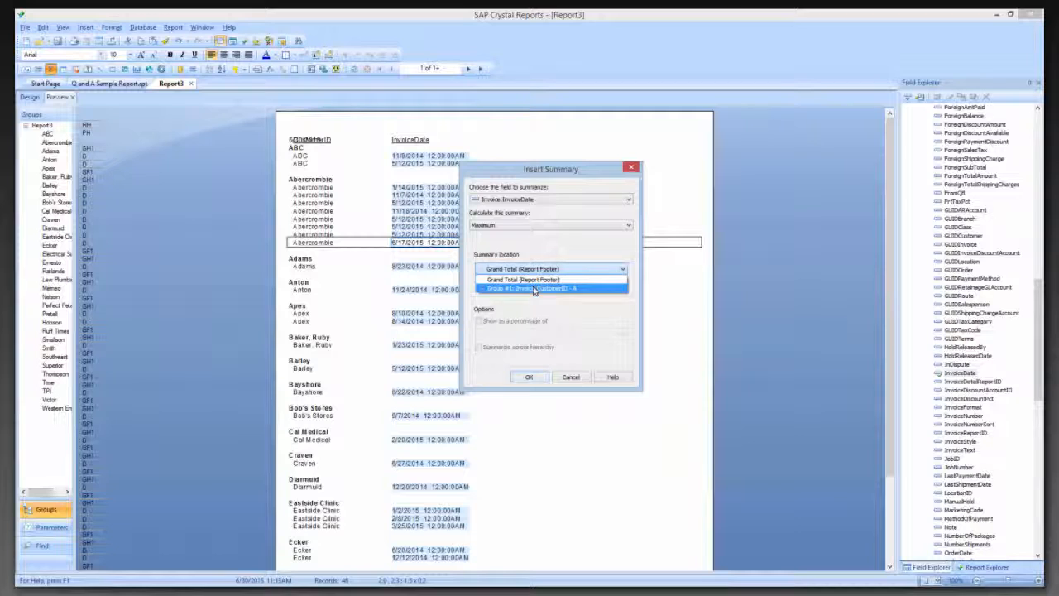
left_click(534, 289)
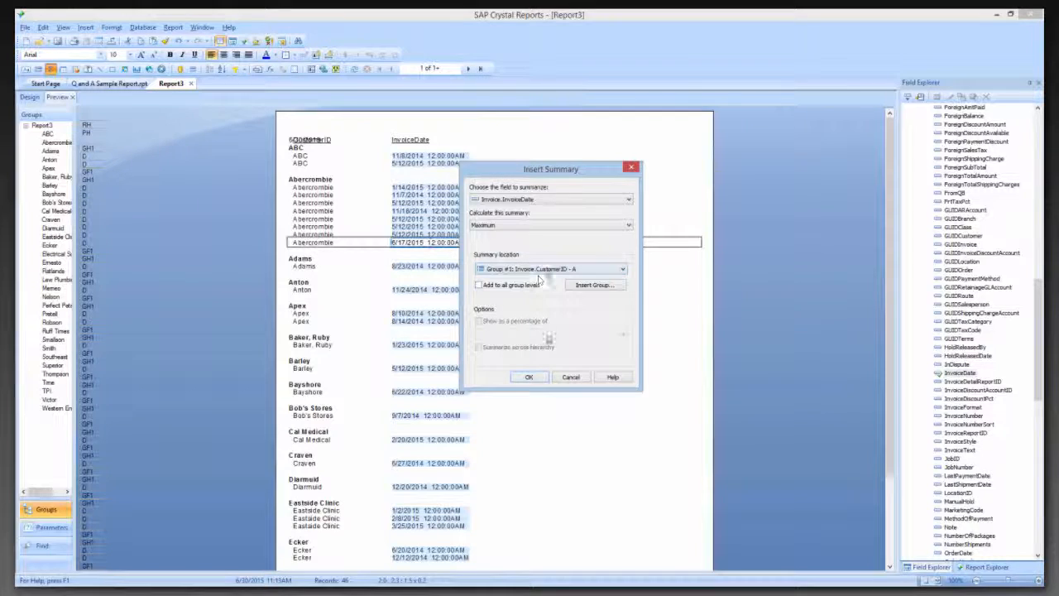
left_click(530, 378)
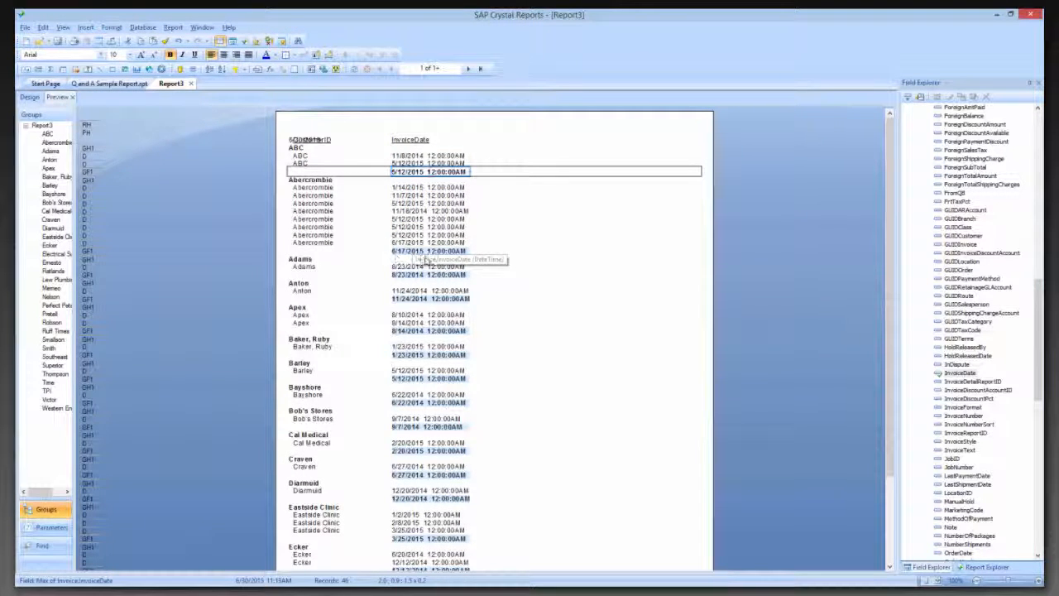
left_click(410, 251)
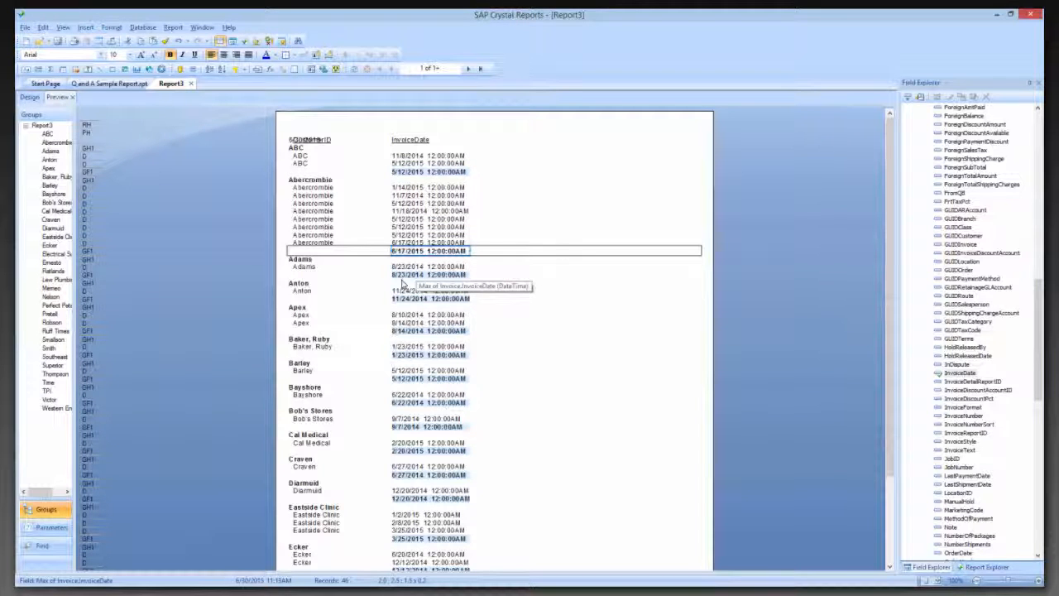
left_click(408, 274)
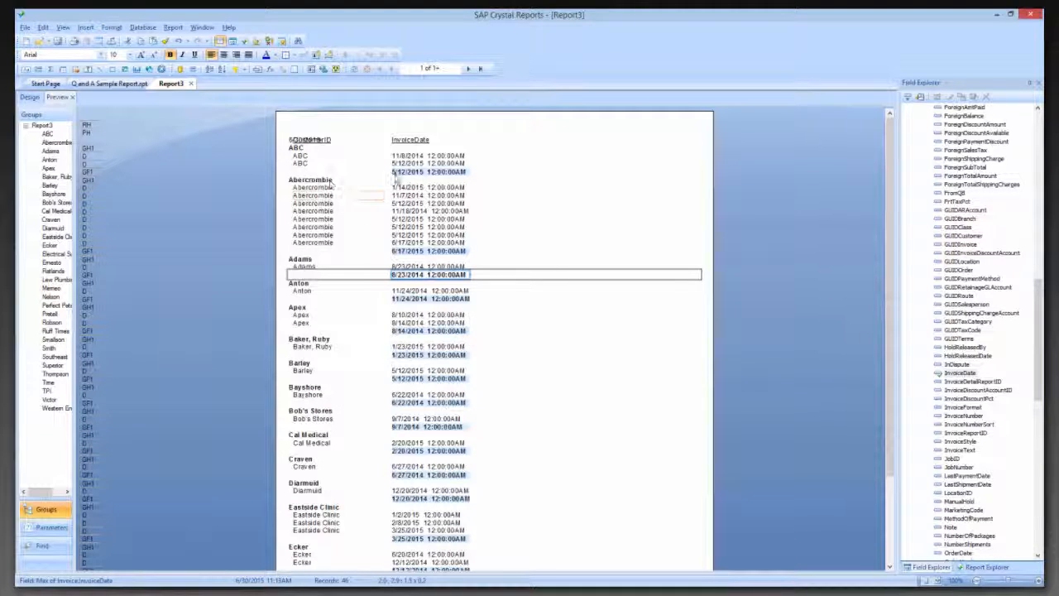
Hide the Details section with drill-down allowed, using the Section Expert
left_click(174, 28)
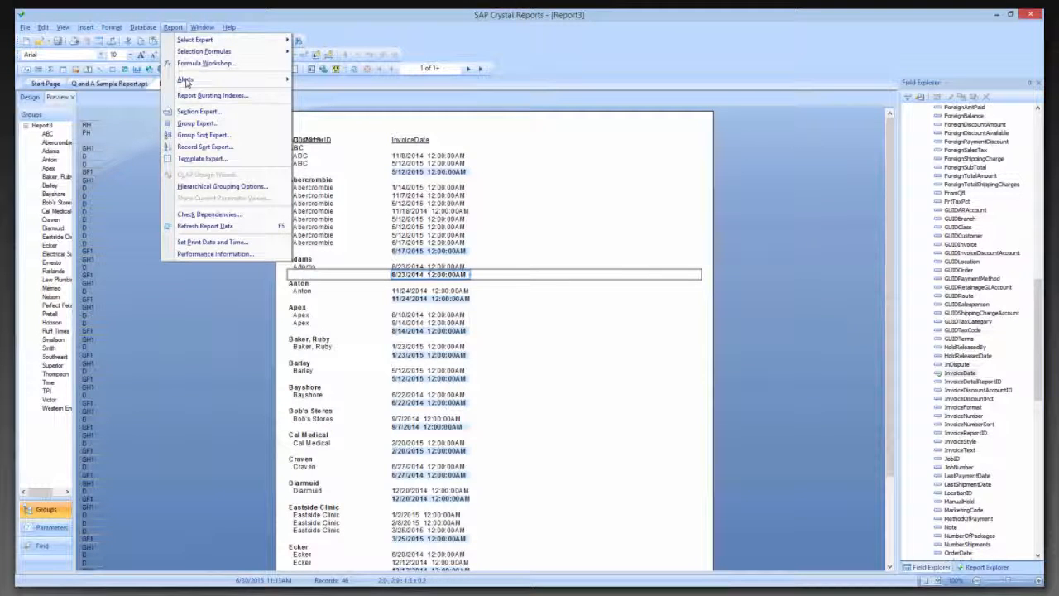
left_click(211, 114)
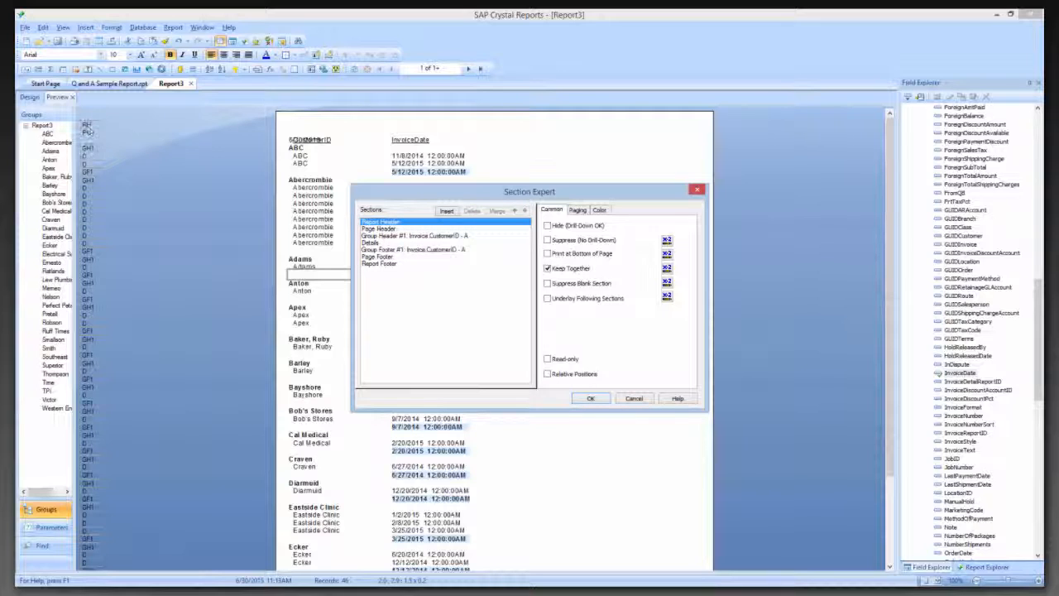
left_click(388, 241)
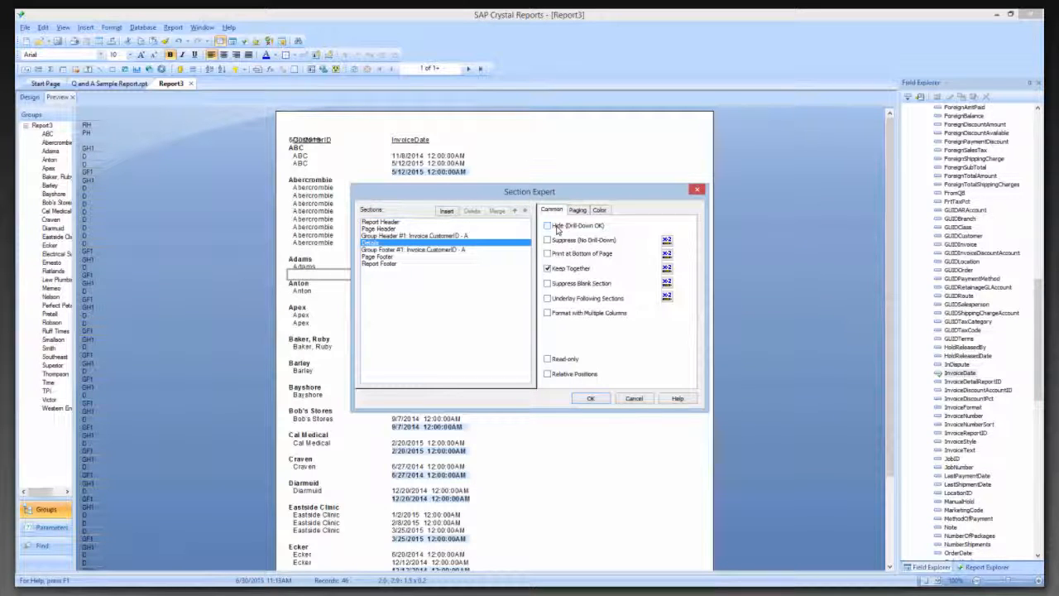
left_click(557, 229)
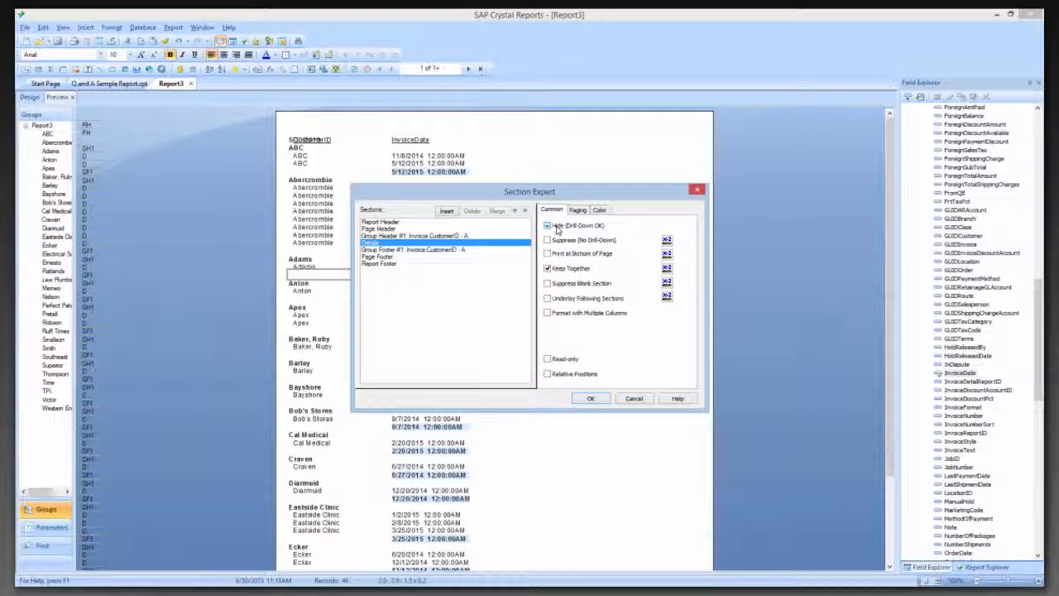
left_click(591, 400)
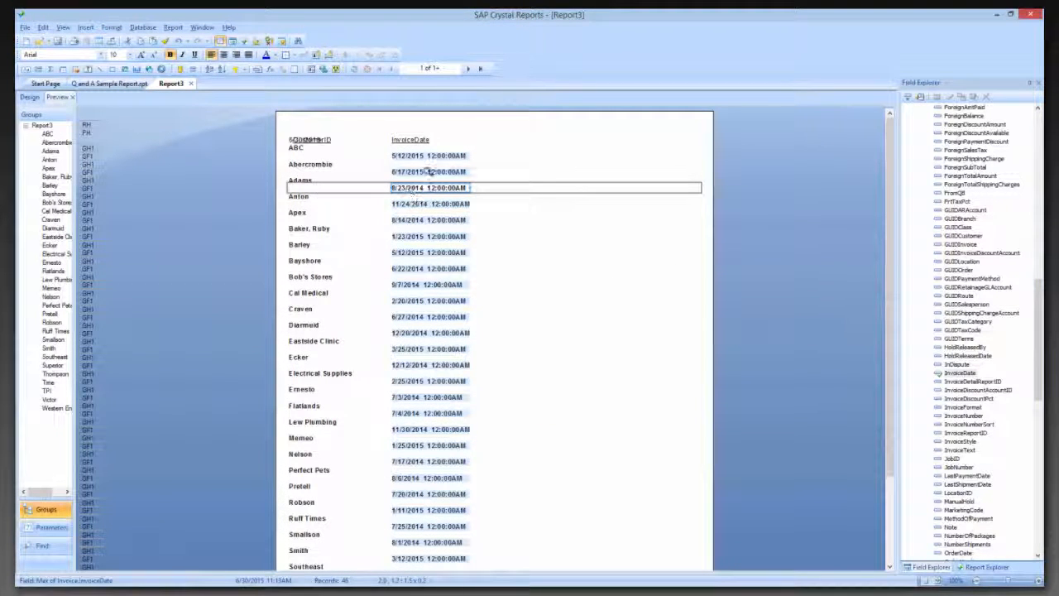
In the report design, move the Group #1 Name field from the group header into Group Footer #1, beside the maximum invoice date
left_click(427, 171)
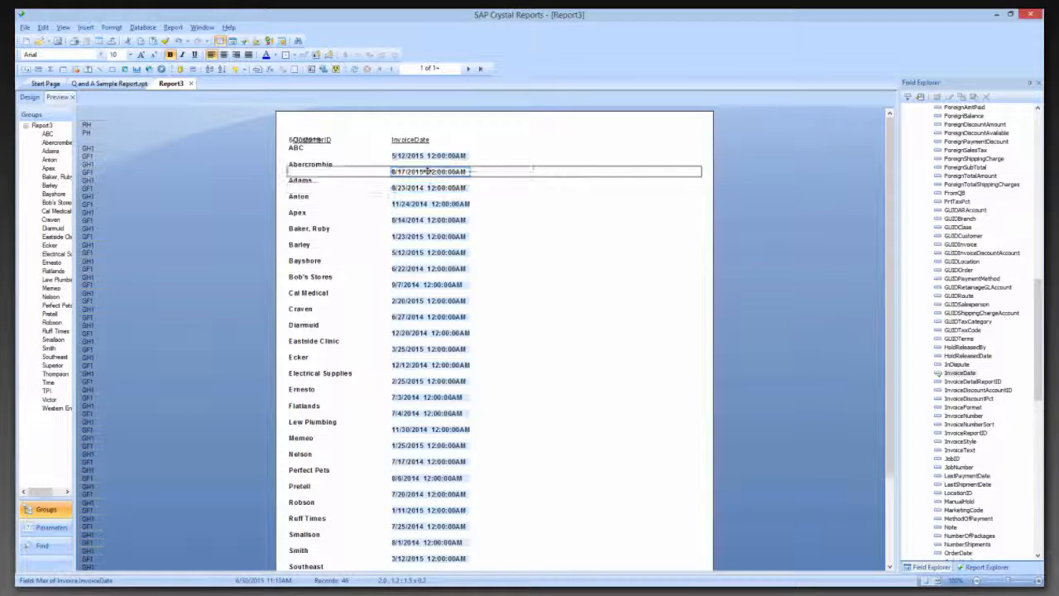
left_click(340, 163)
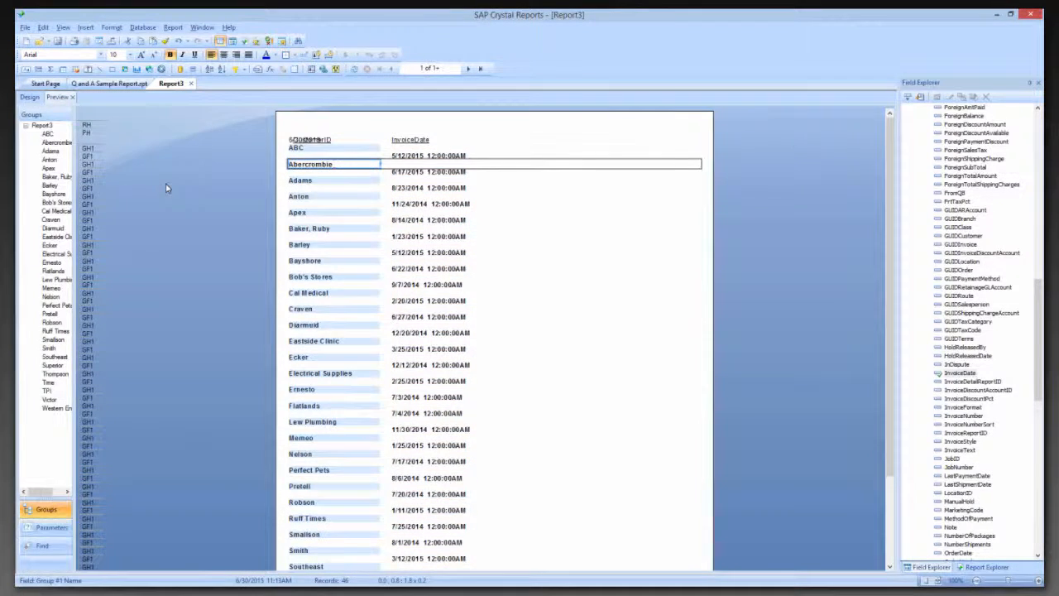
left_click(30, 98)
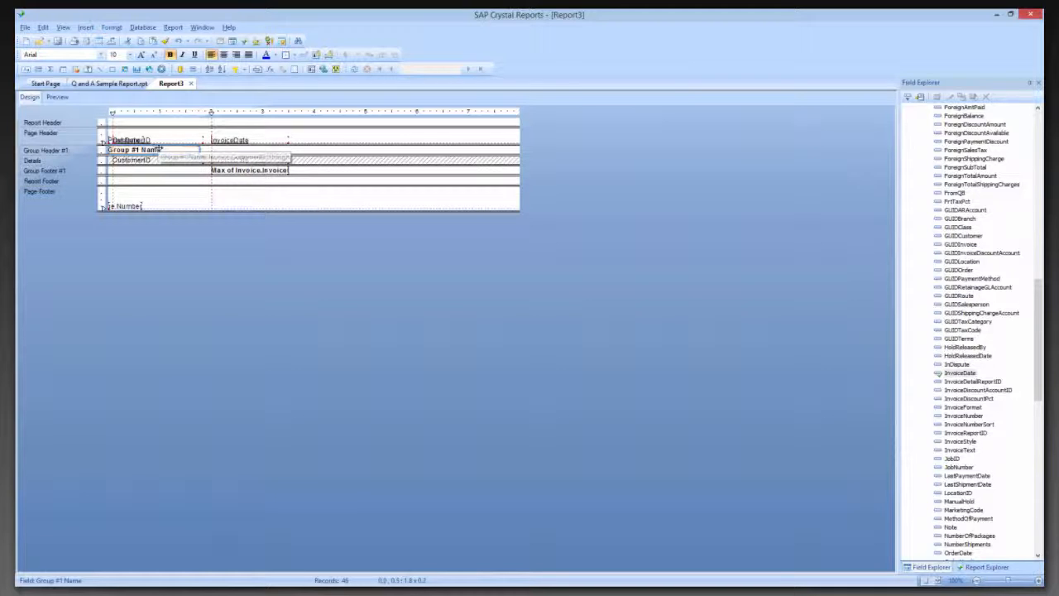
left_click_drag(153, 149, 166, 174)
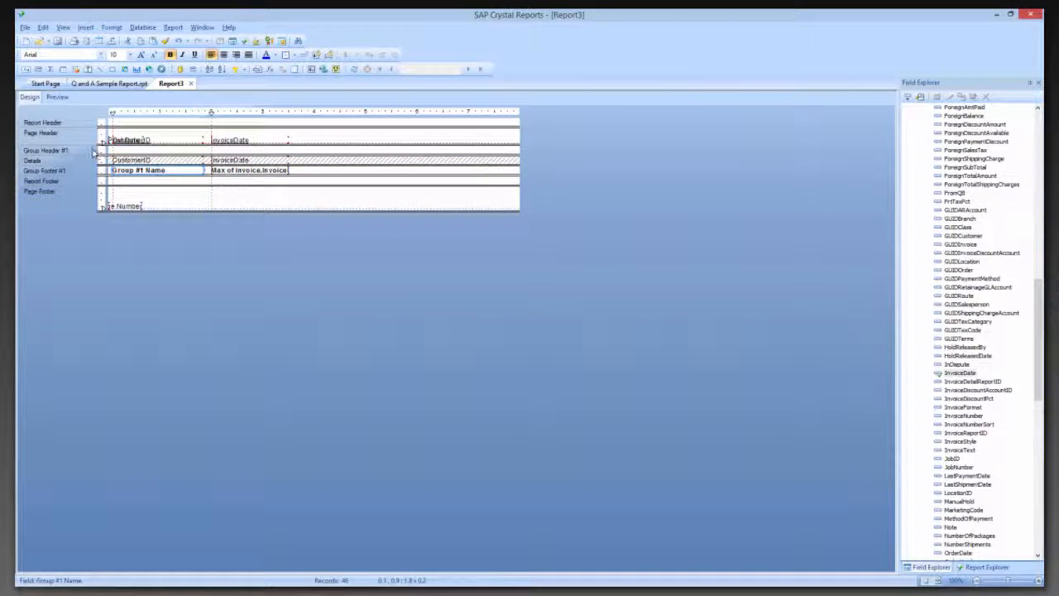
Hide the Group Header #1 section with drill-down allowed, using the Section Expert, and preview the customer lines
left_click(173, 27)
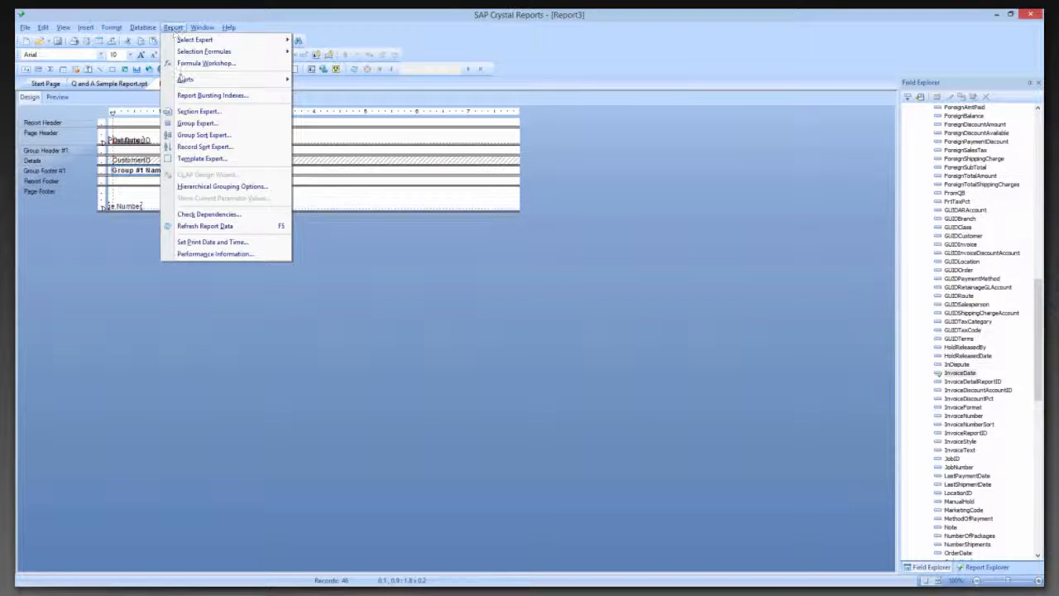
left_click(199, 113)
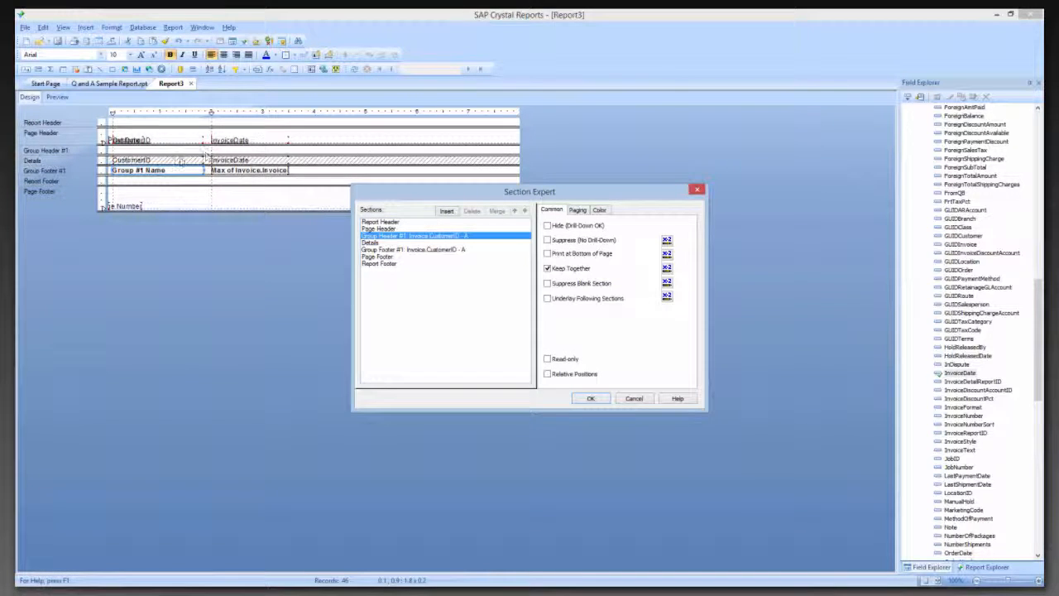
left_click(591, 399)
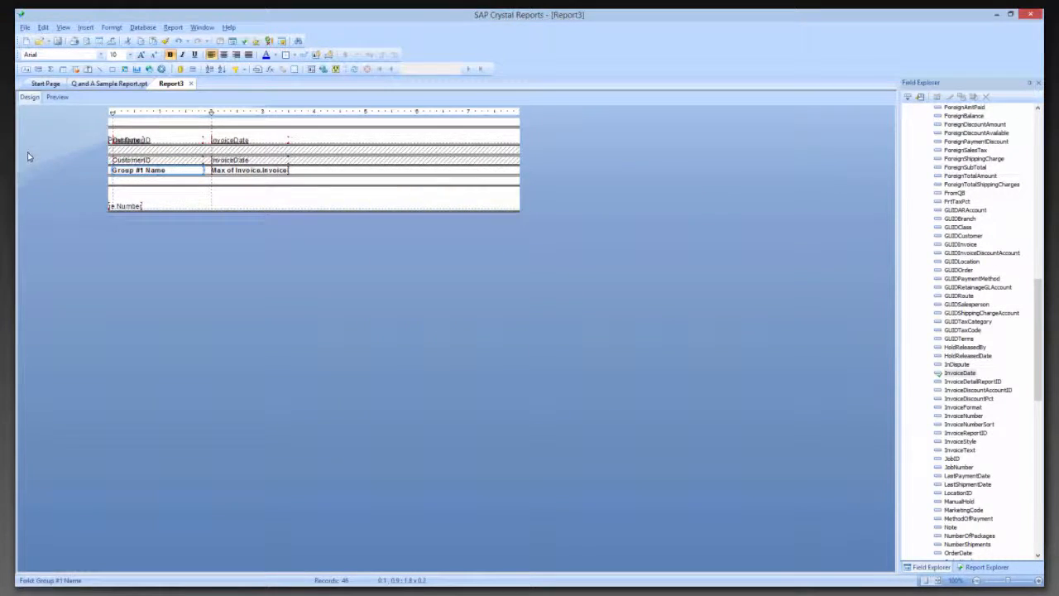
left_click(56, 98)
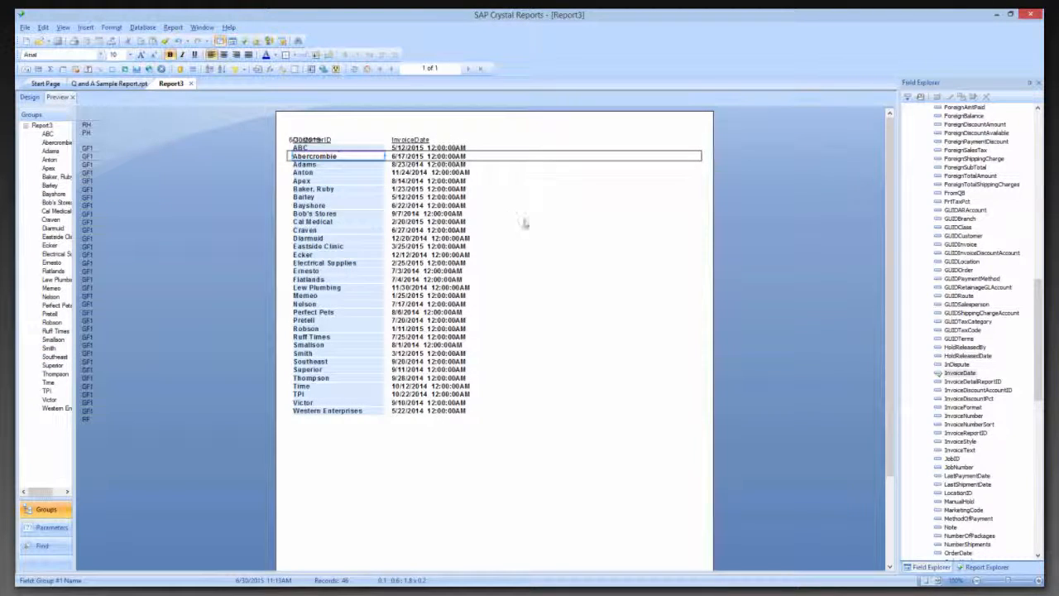
left_click(321, 149)
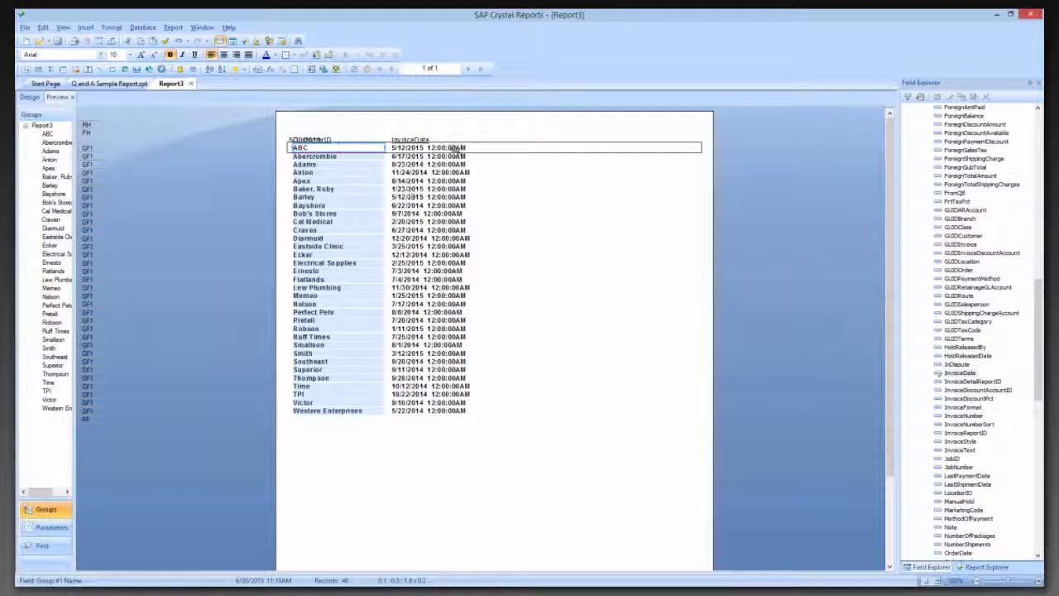
Format the maximum invoice date field with the date-only 3/1/99 style
left_click(417, 147)
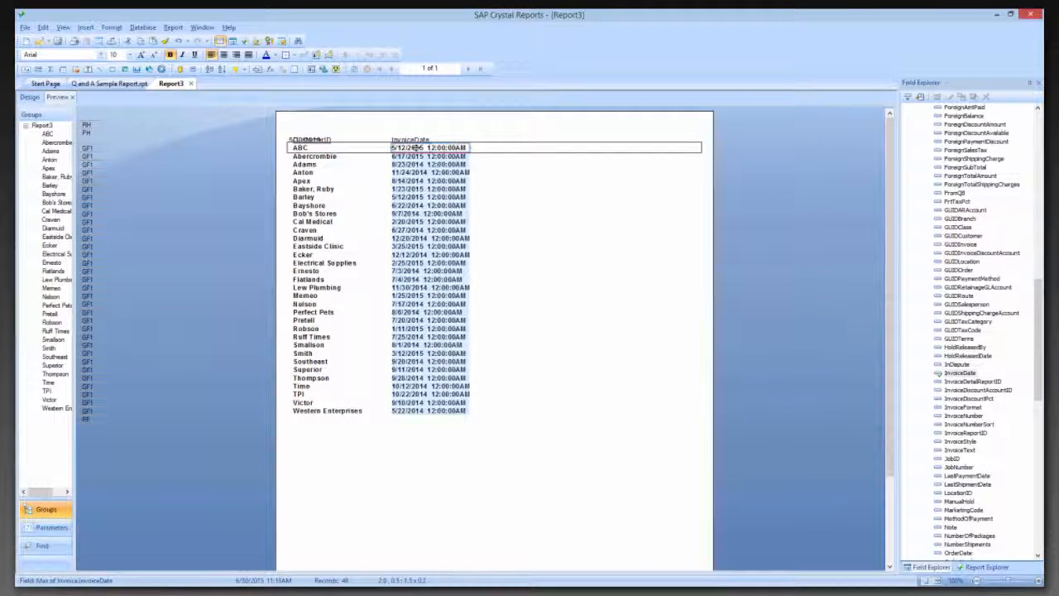
right_click(418, 149)
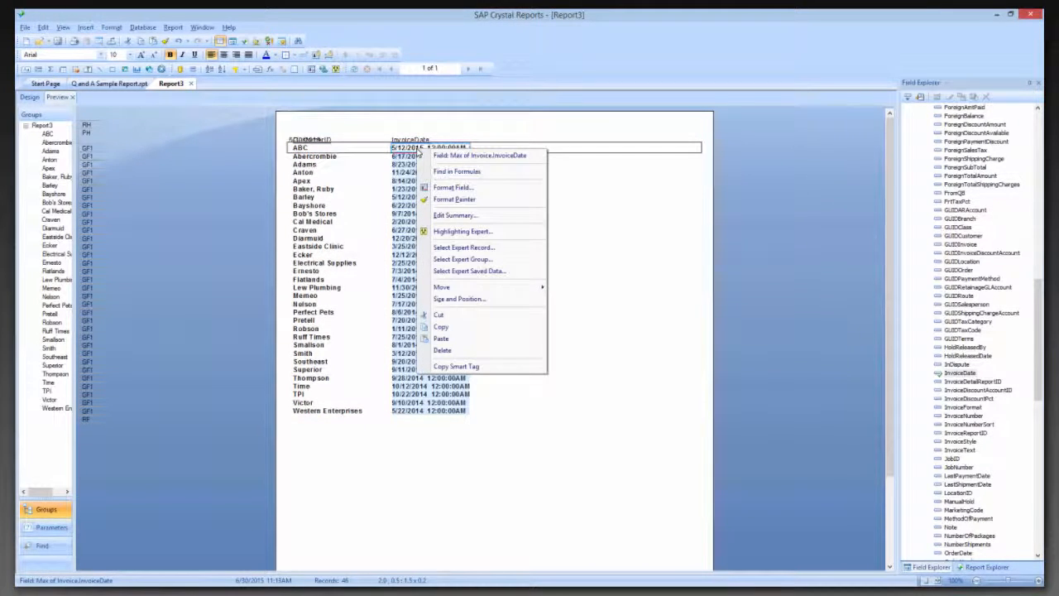
left_click(469, 189)
left_click(441, 316)
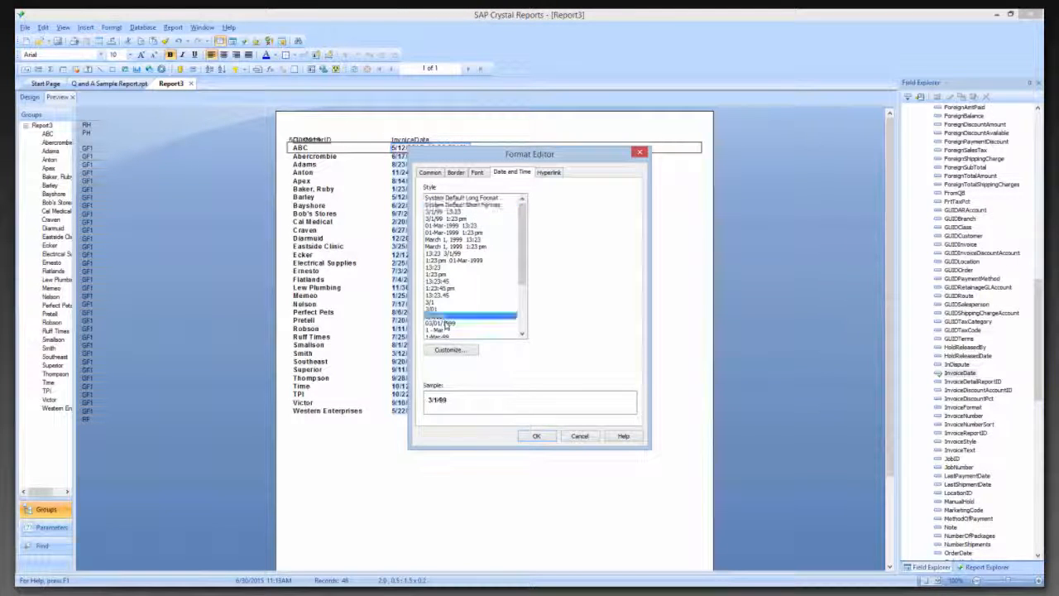
left_click(538, 437)
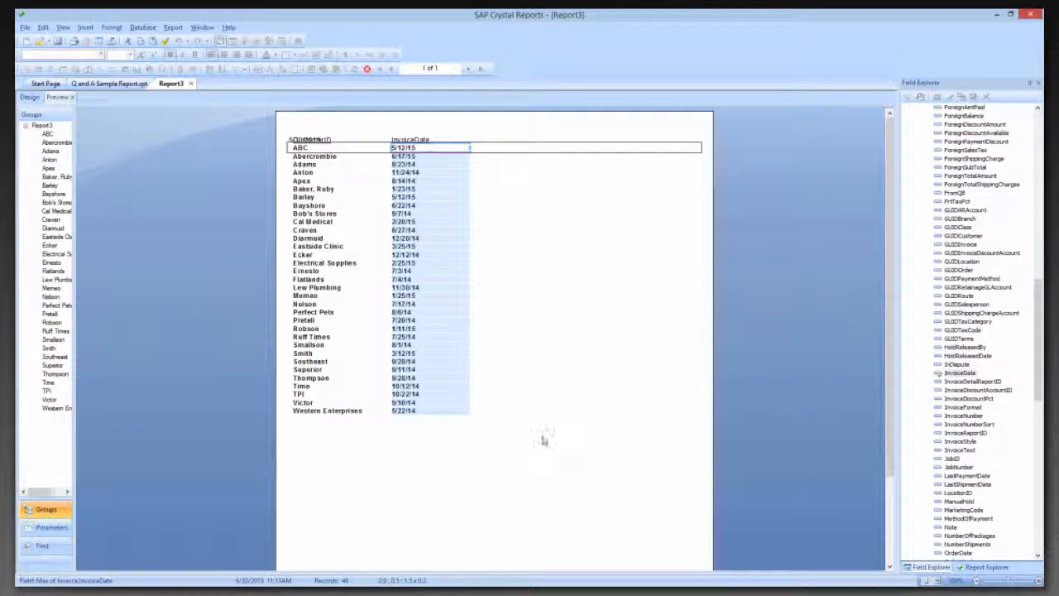
Delete the Print Date field overlapping the CustomerID heading in the page header
left_click(300, 140)
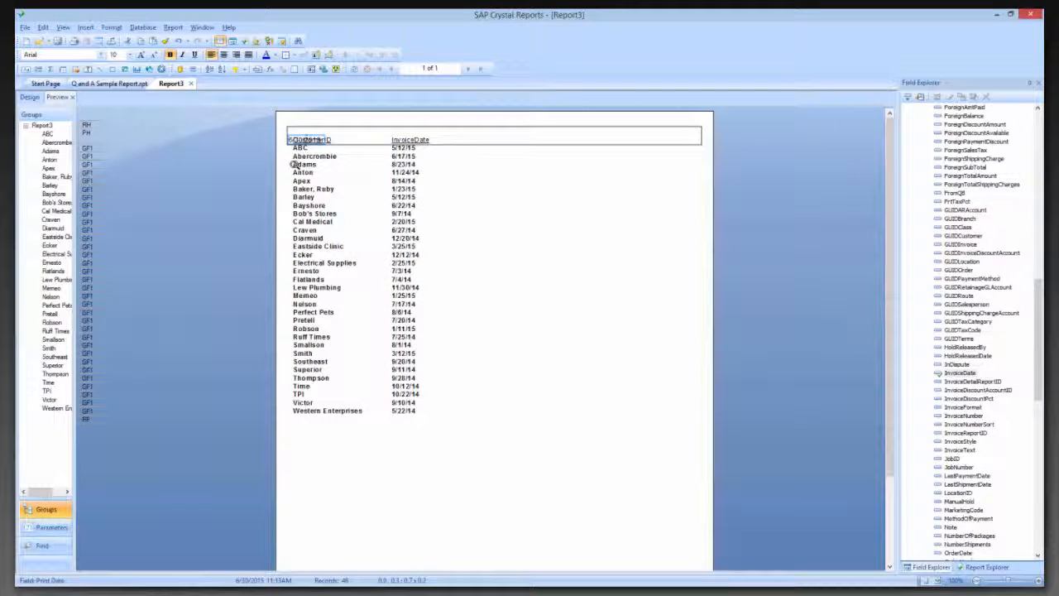
key("Delete")
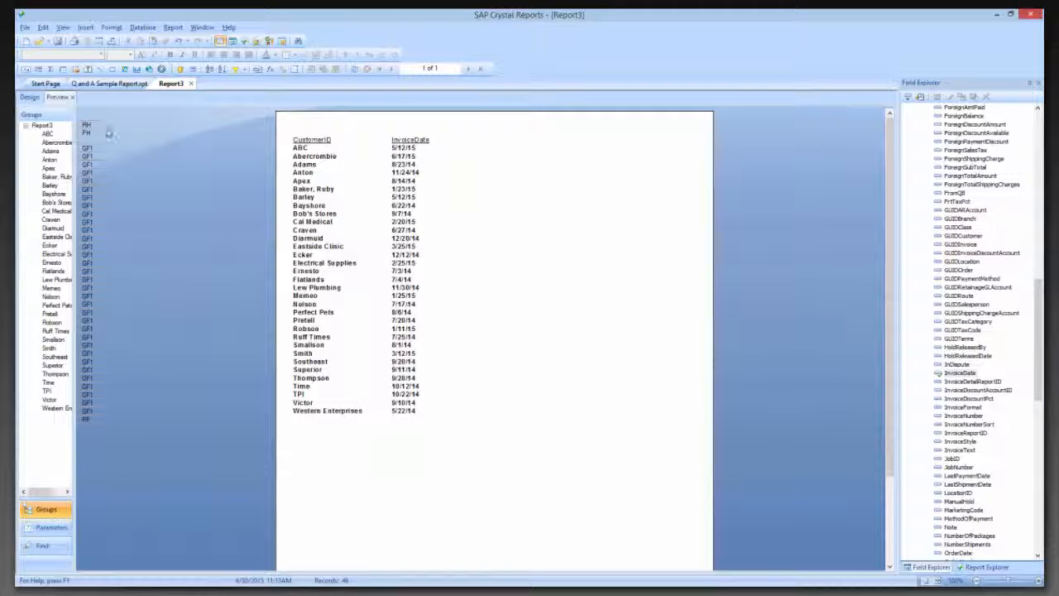
Bring up Q and A Sample Report.rpt and switch to the Questions slide in PowerPoint
left_click(102, 84)
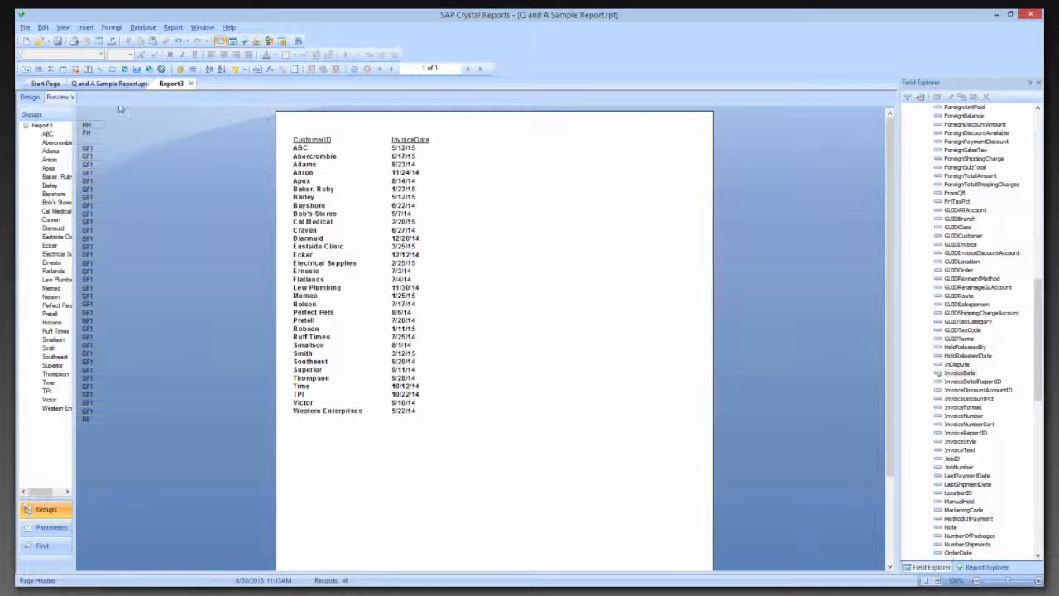
mouse_move(20, 579)
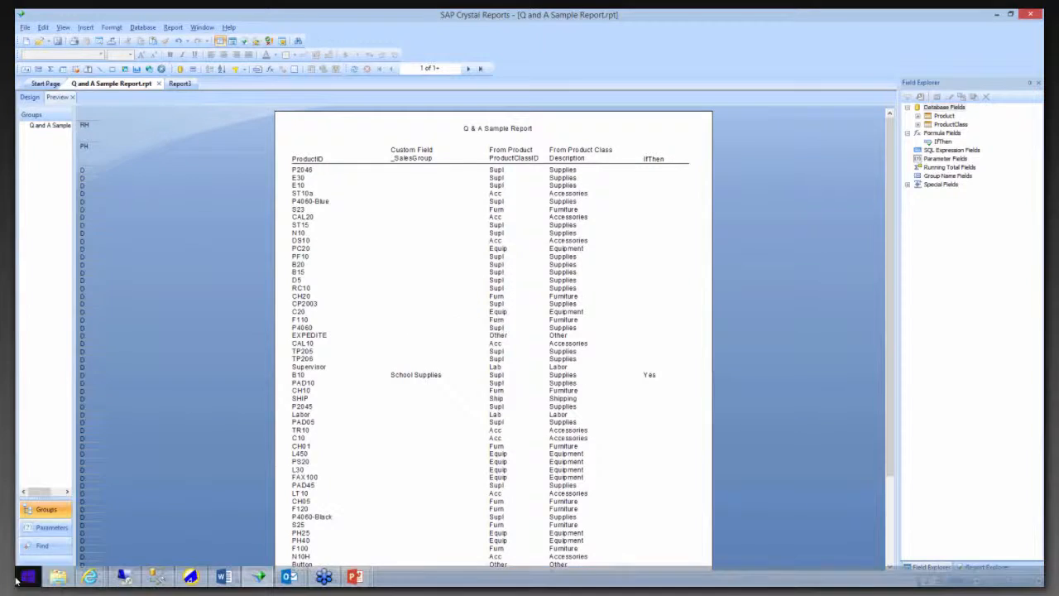
key("alt+Tab")
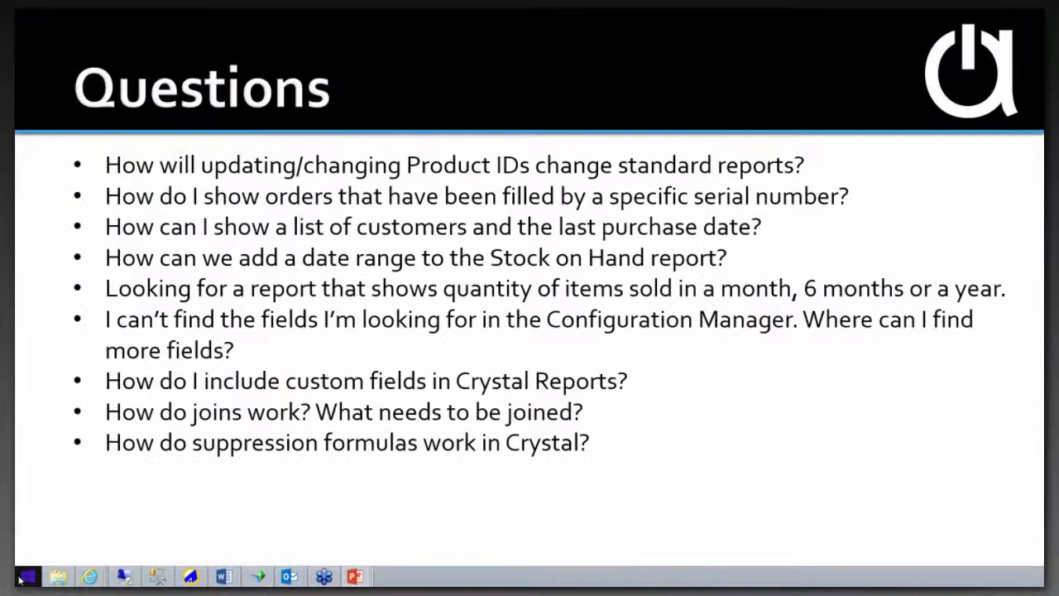
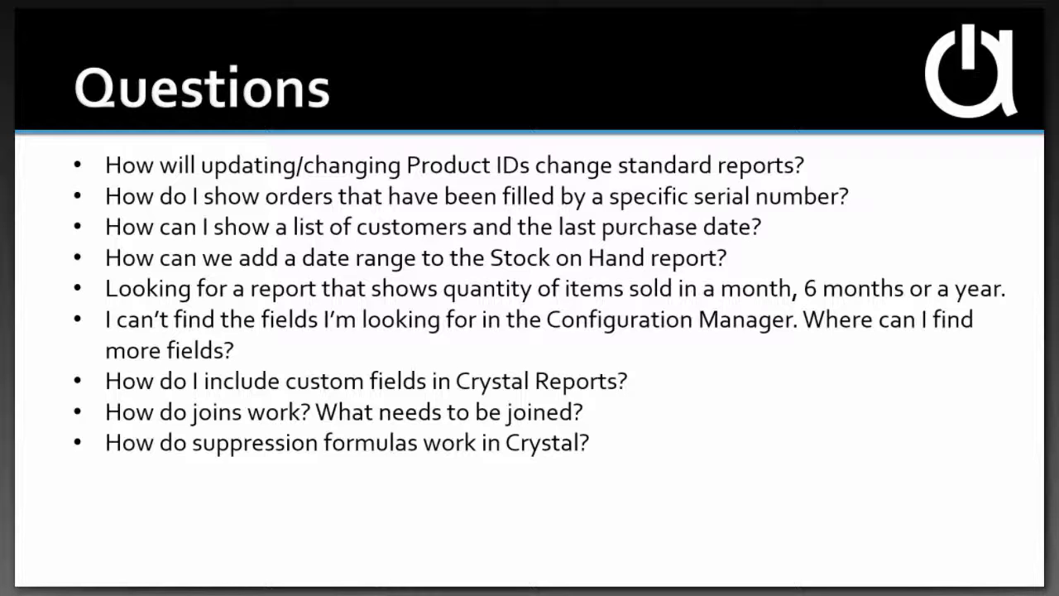
Switch to ACCTivate! and open the Report Catalog in the Configuration Manager
key("alt+Tab")
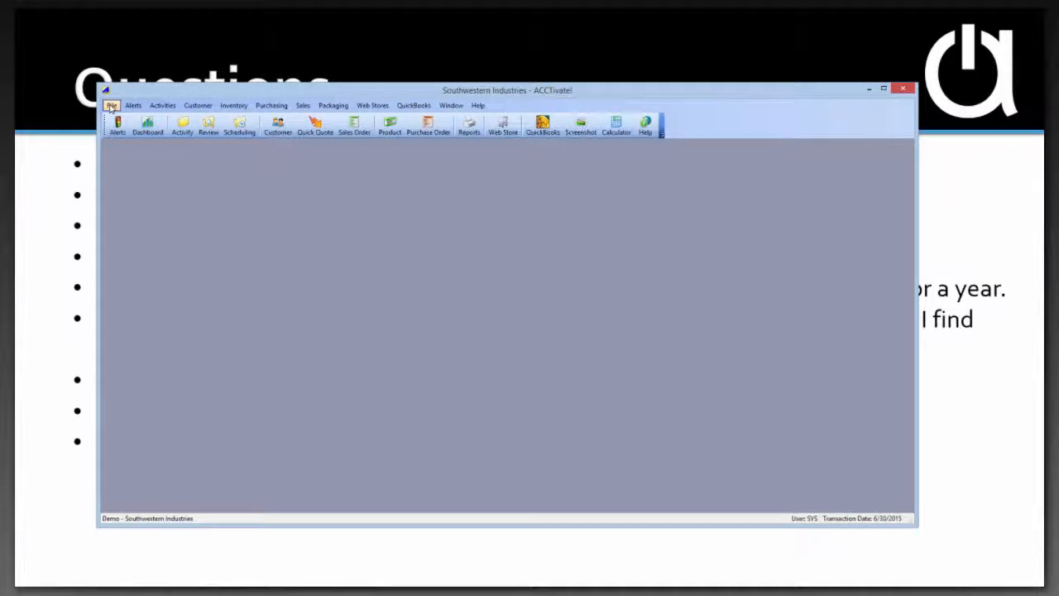
left_click(111, 105)
left_click(182, 155)
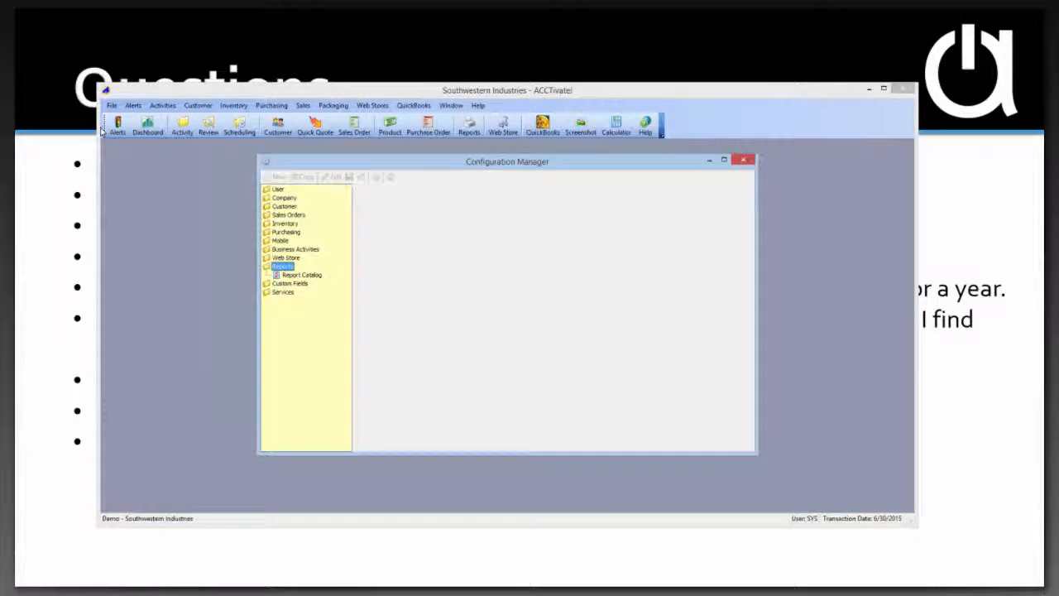
left_click(304, 276)
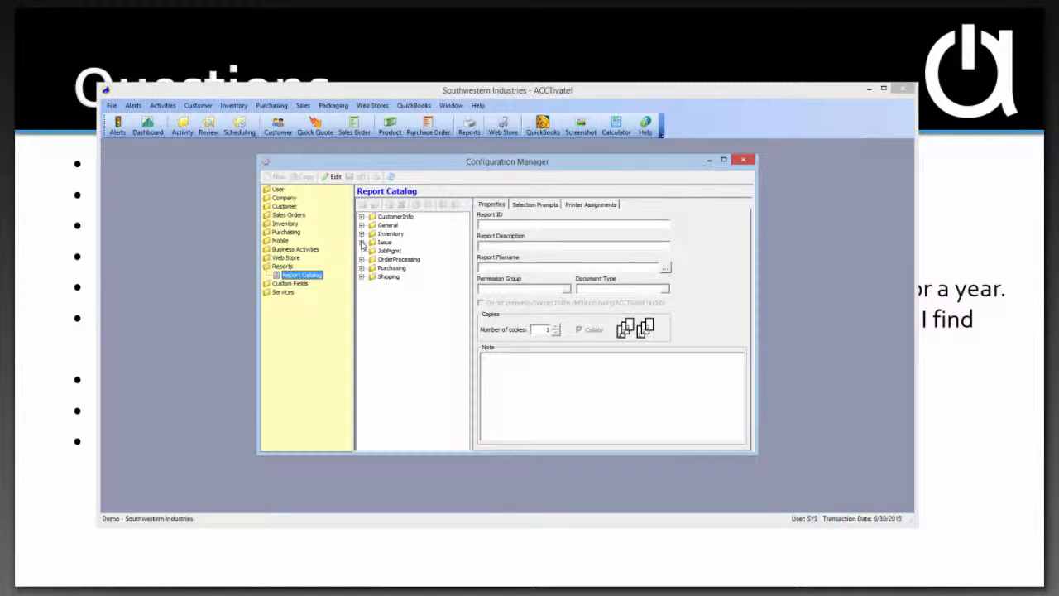
Show the selection prompts of the Inventory Products report and widen the Field and Prompt columns to read them in full
left_click(361, 235)
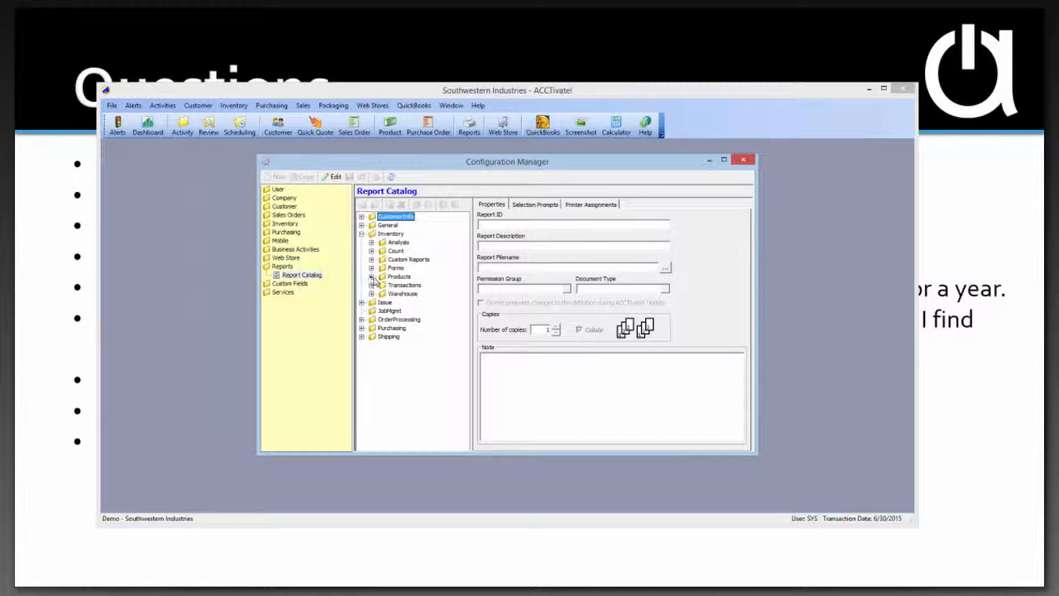
left_click(372, 276)
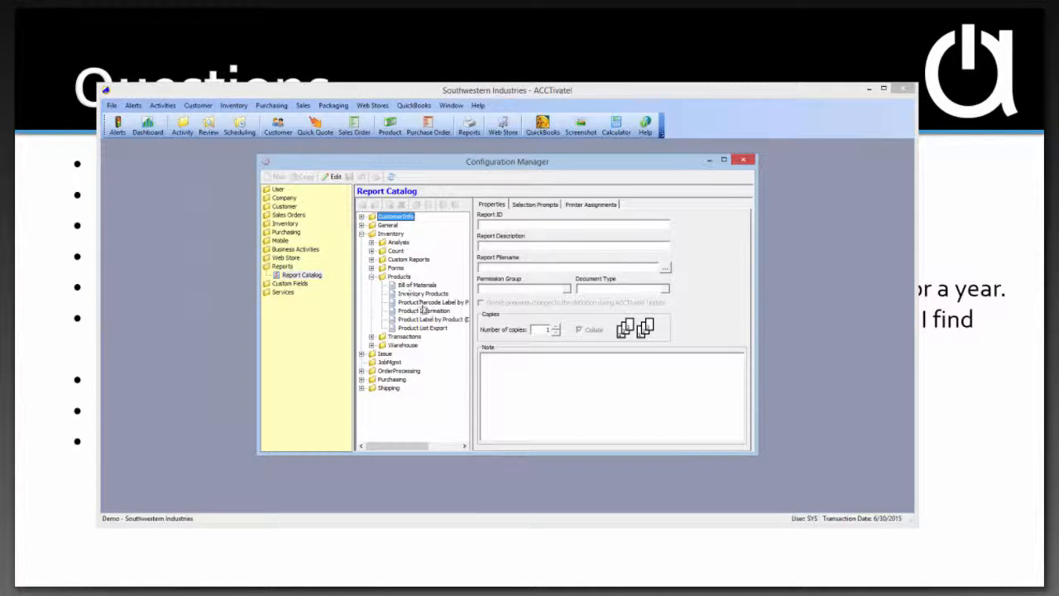
left_click(423, 293)
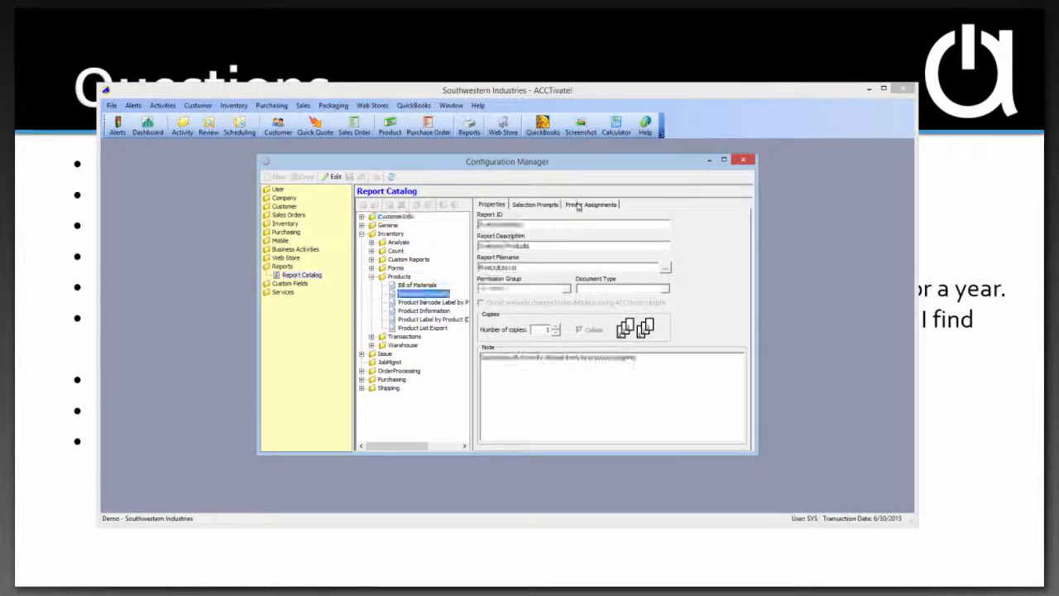
left_click(531, 204)
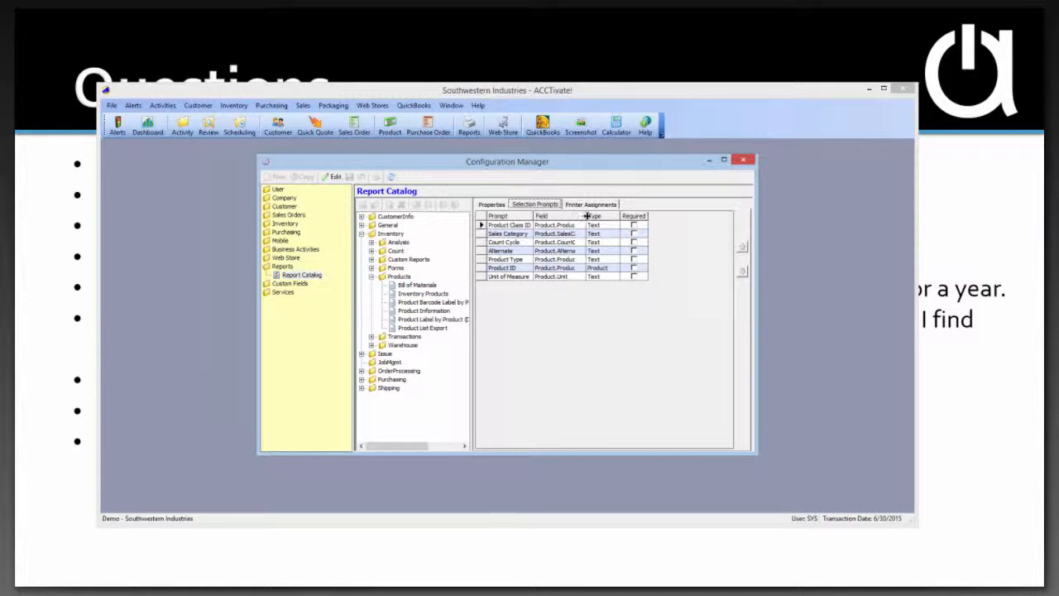
left_click_drag(588, 216, 636, 217)
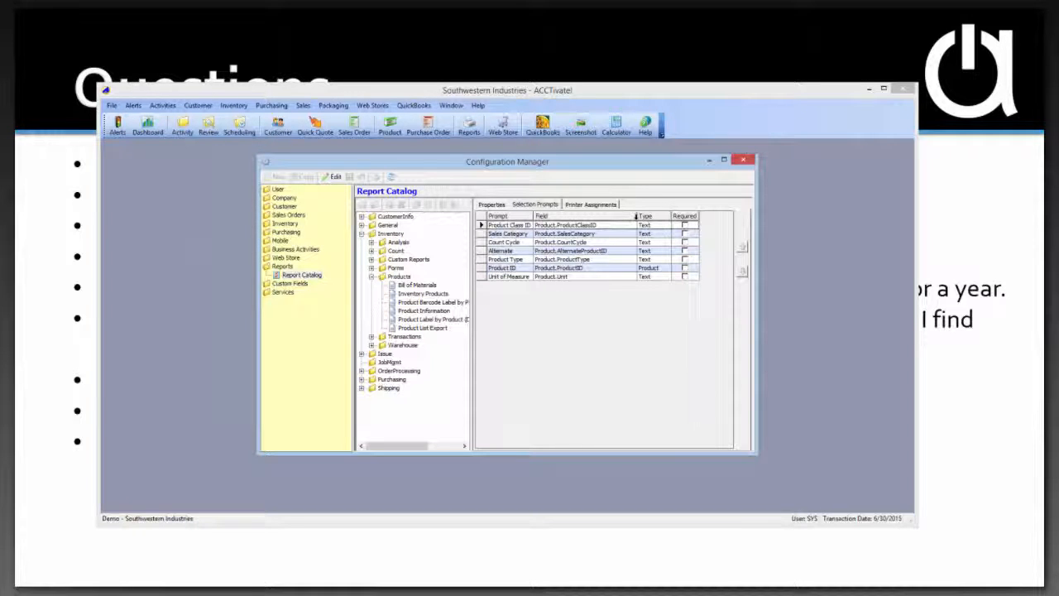
left_click_drag(538, 215, 552, 215)
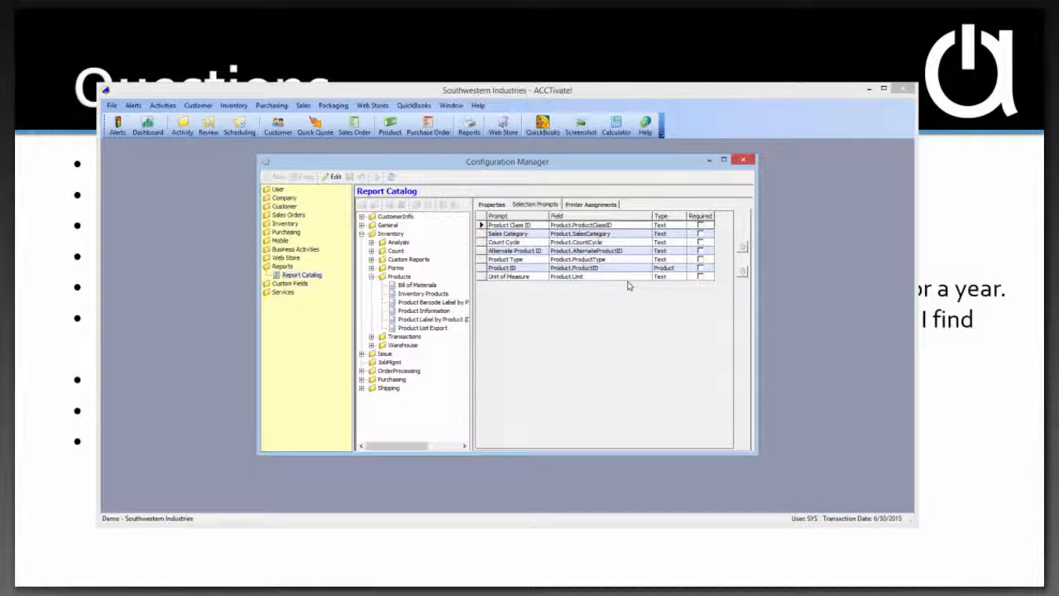
Edit the Inventory Products report and add a selection prompt based on the Product.AlternateProductID field
left_click(335, 178)
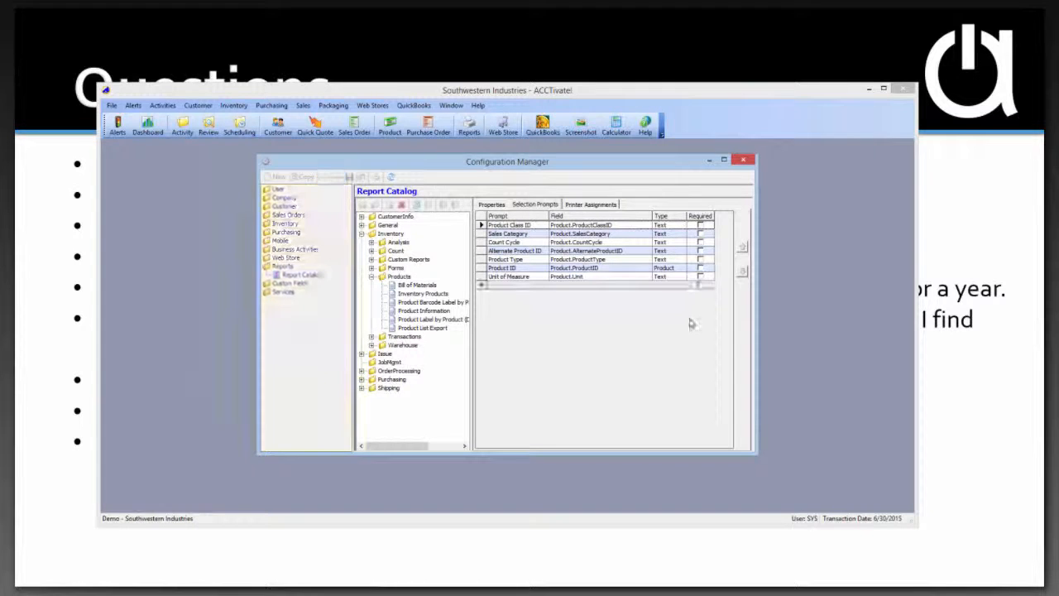
left_click(646, 288)
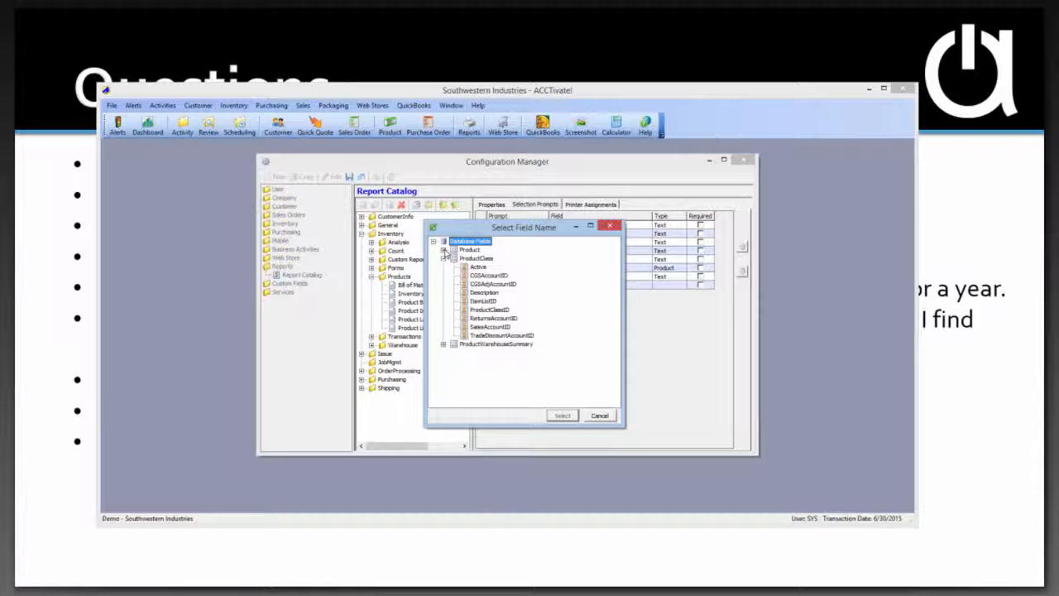
left_click(444, 259)
left_click(444, 249)
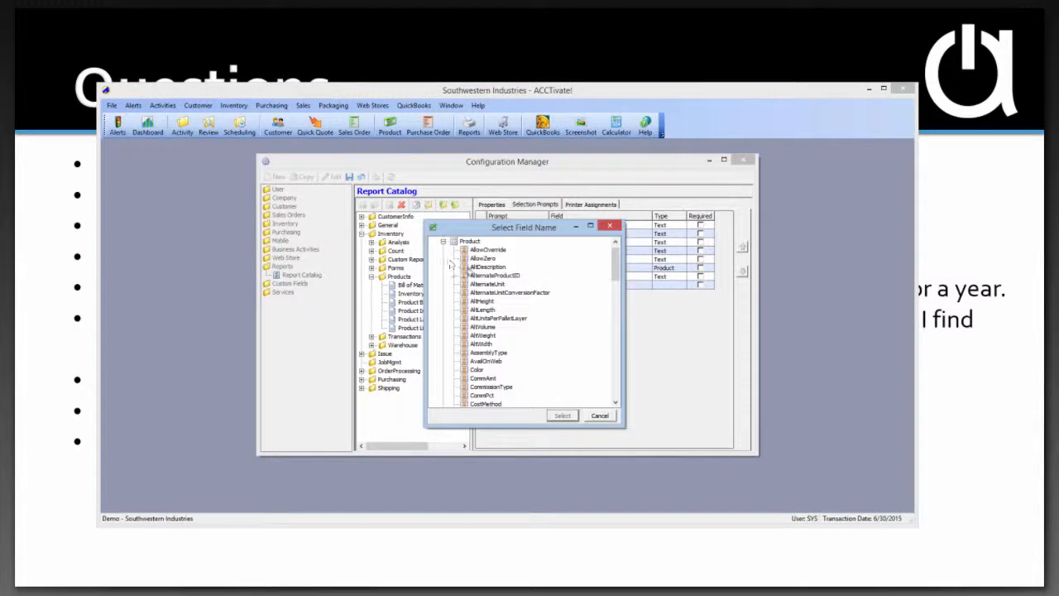
key("Escape")
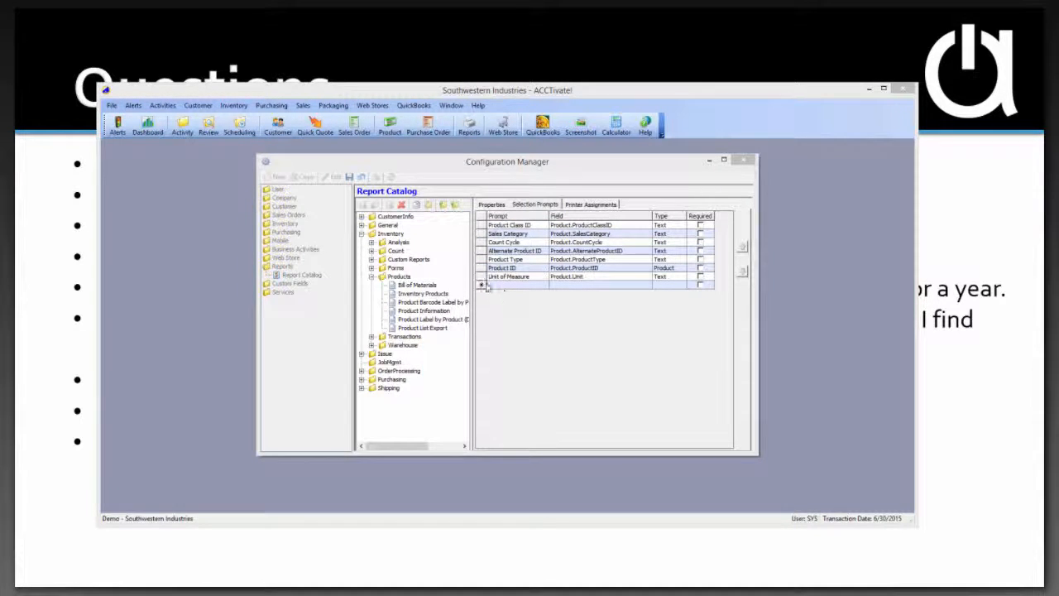
left_click(487, 285)
key("Escape")
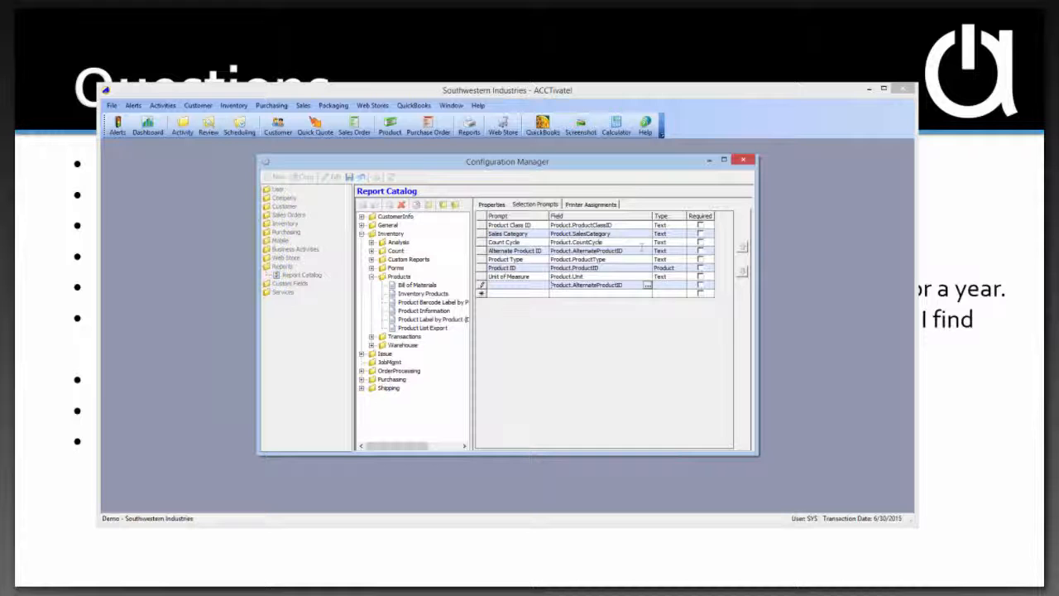
left_click(669, 250)
left_click(681, 285)
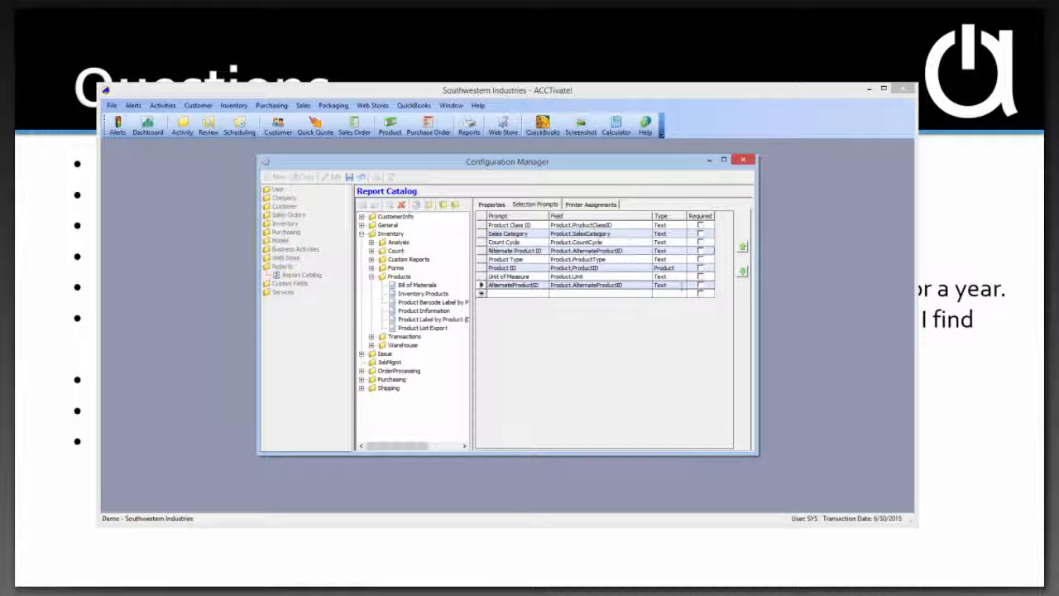
Examine the prompt types and the database tables offered for the new AlternateProductID prompt
left_click(681, 284)
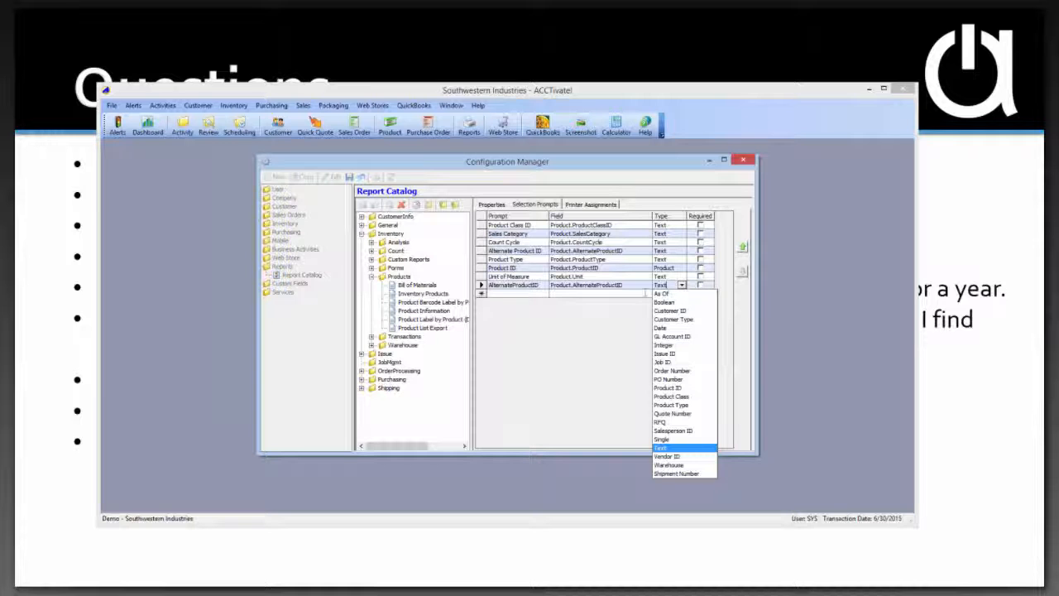
left_click(645, 294)
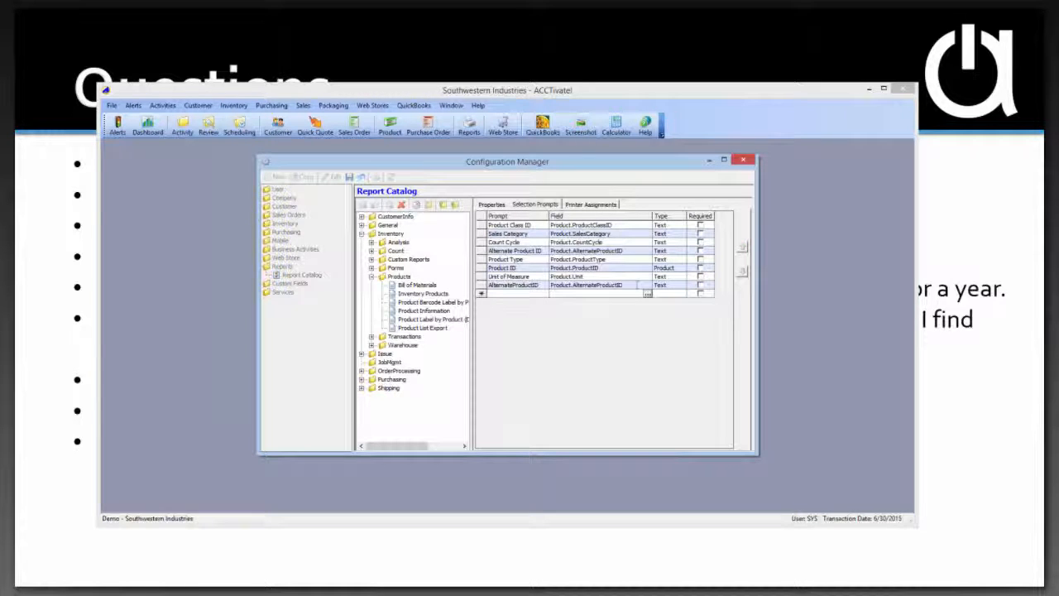
left_click(646, 285)
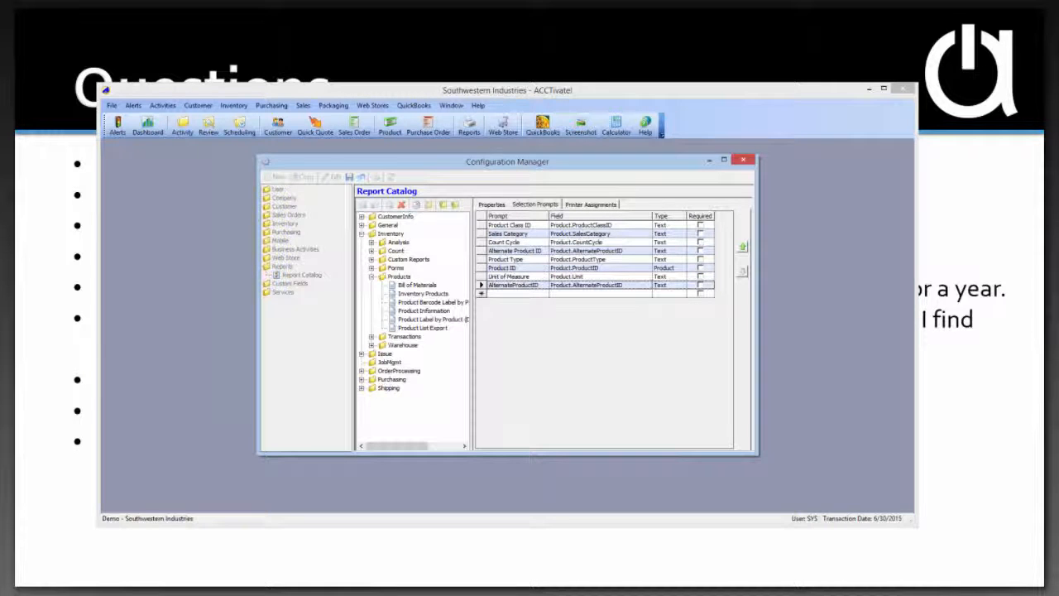
left_click(646, 285)
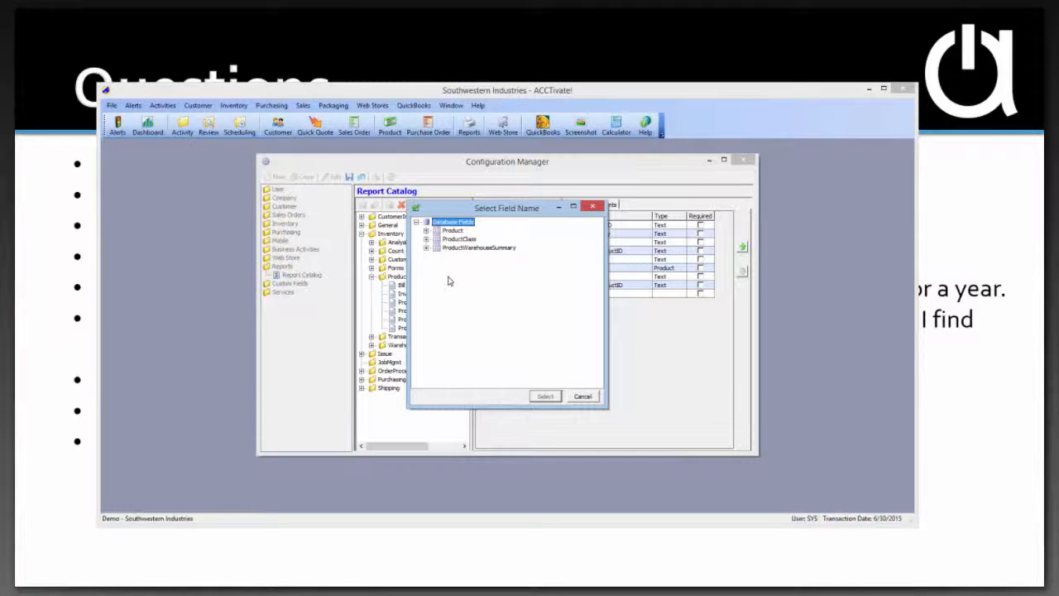
left_click(583, 396)
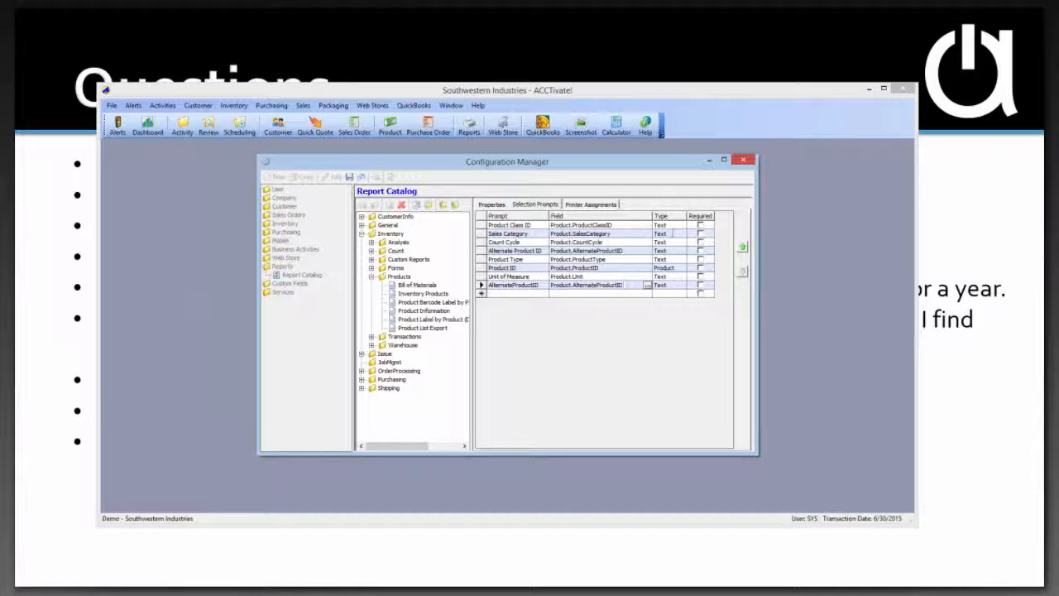
Set the type of the new AlternateProductID prompt to Customer ID and list the type options again
left_click(681, 284)
left_click(682, 285)
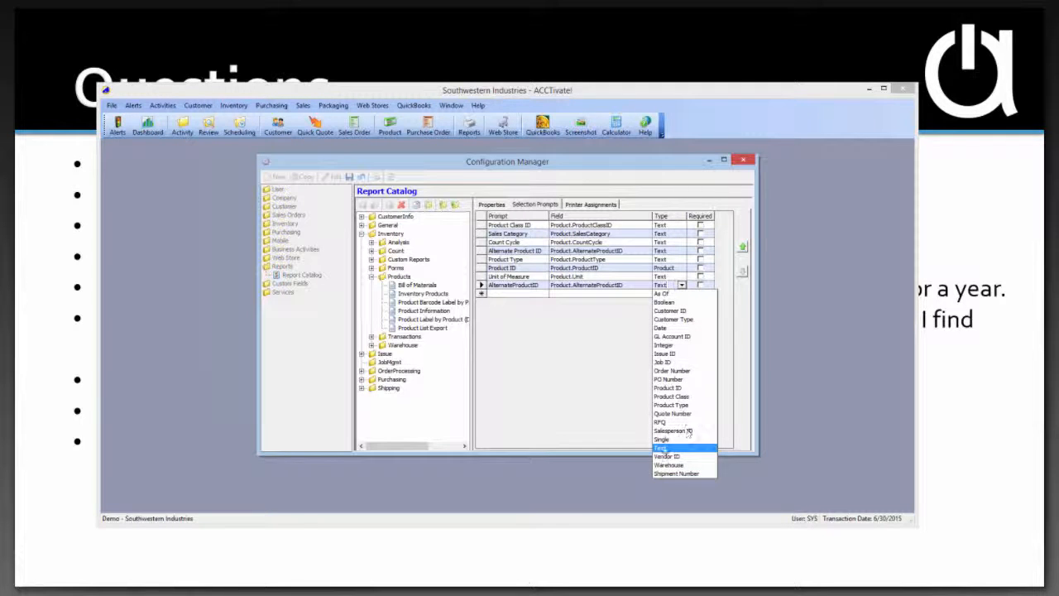
left_click(679, 312)
key("alt+Down")
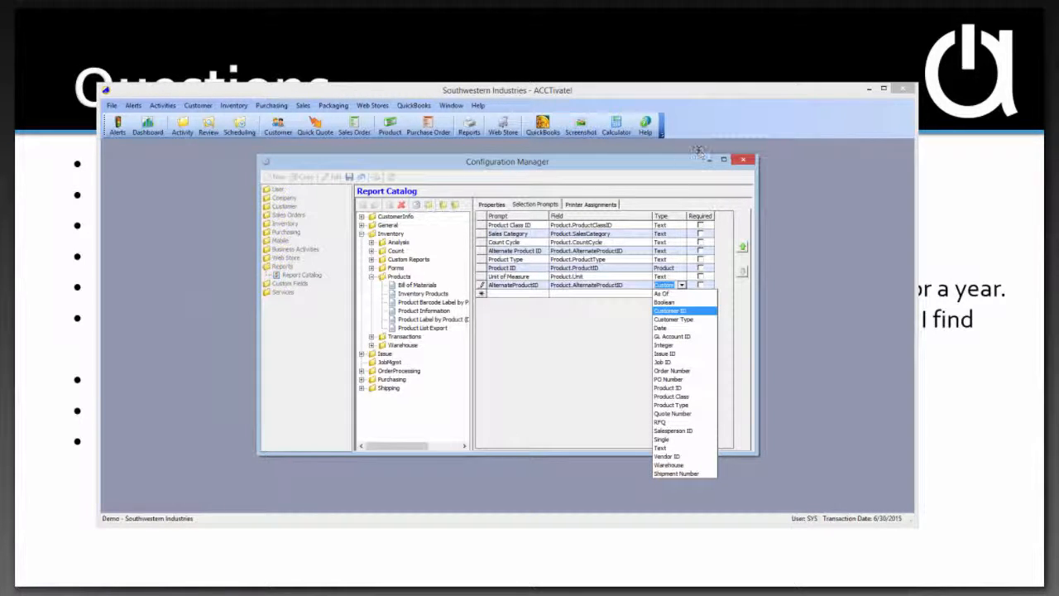
Close the Configuration Manager without saving the changes, and close the Dashboard window
left_click(743, 159)
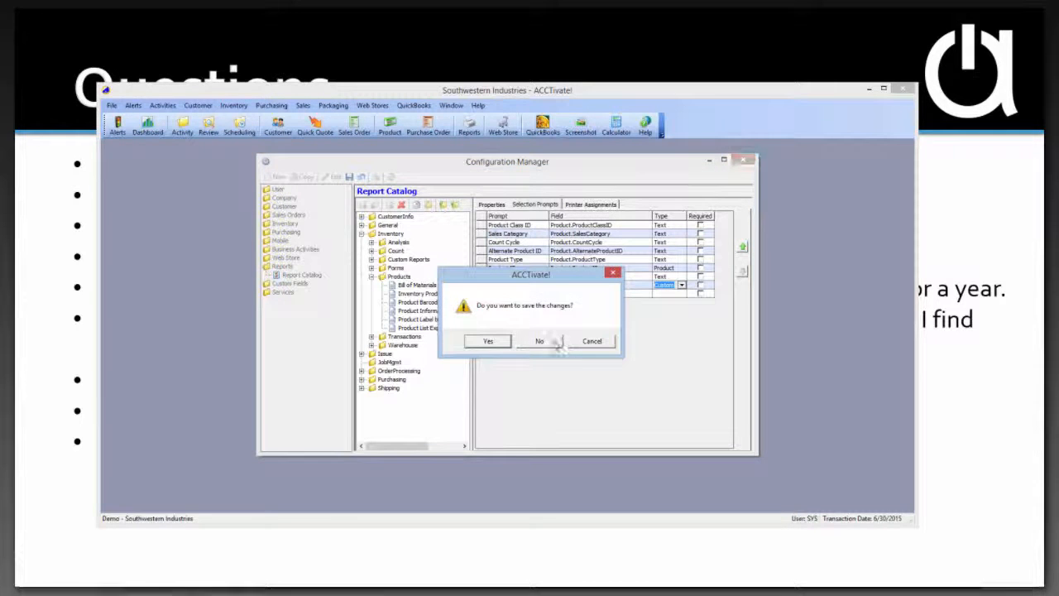
left_click(556, 343)
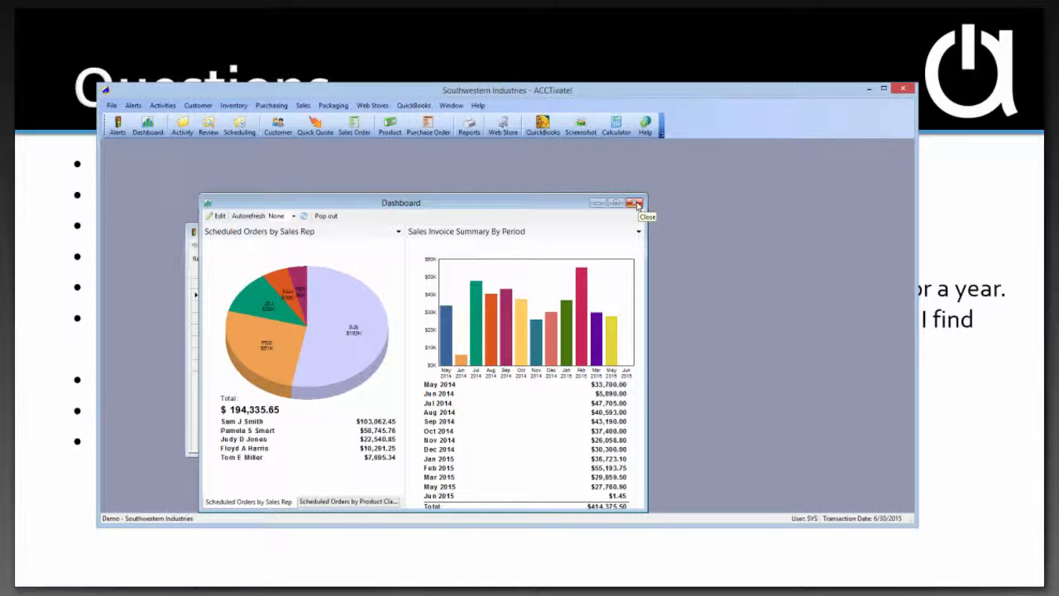
left_click(636, 203)
left_click(636, 204)
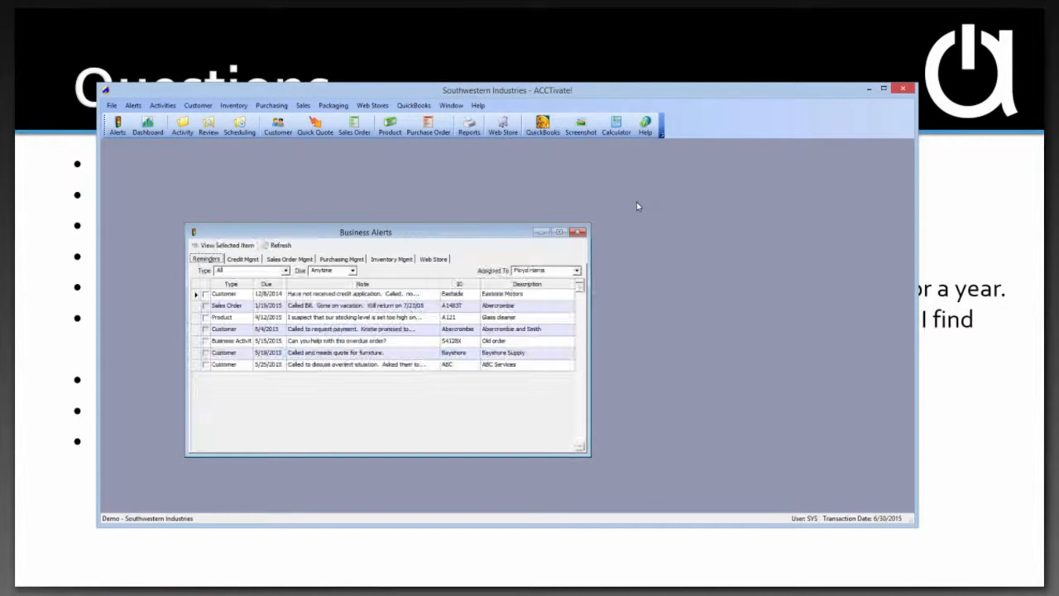
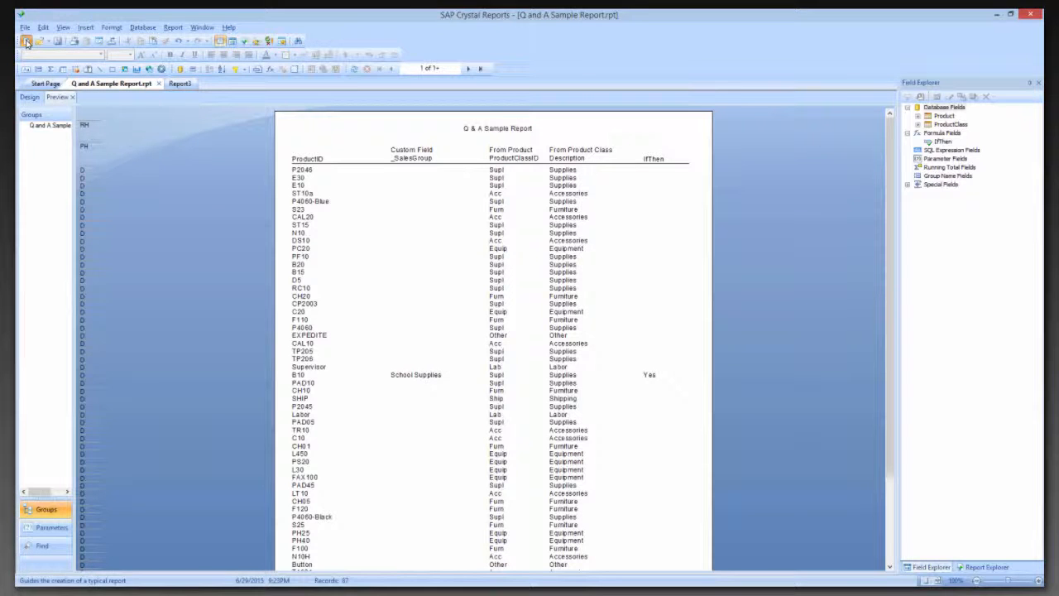
Start a new standard report in SAP Crystal Reports, list the new-connection types and check the ODBC (RDO) entry
left_click(26, 43)
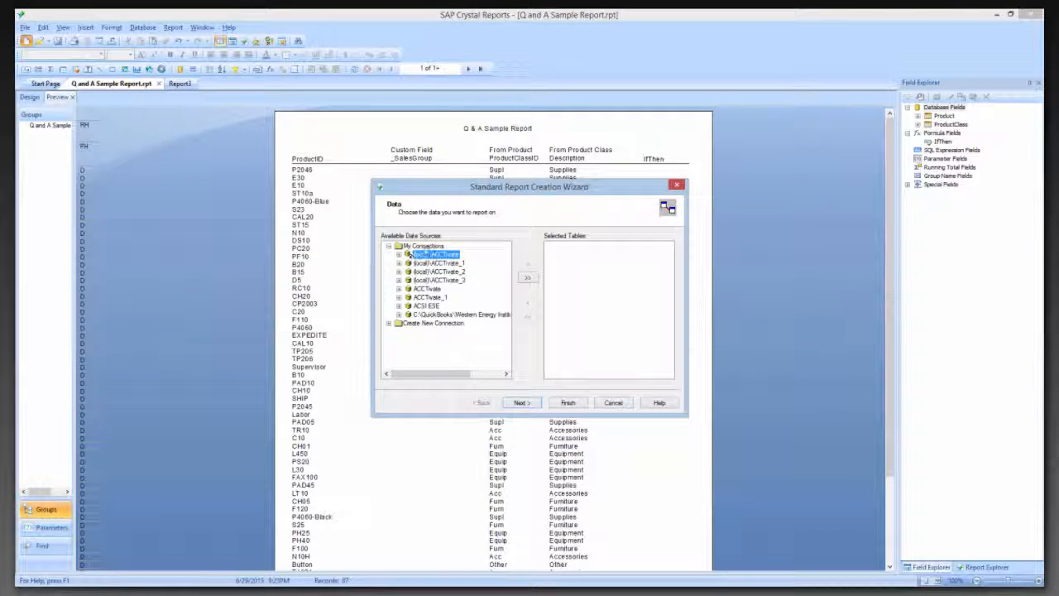
left_click(388, 323)
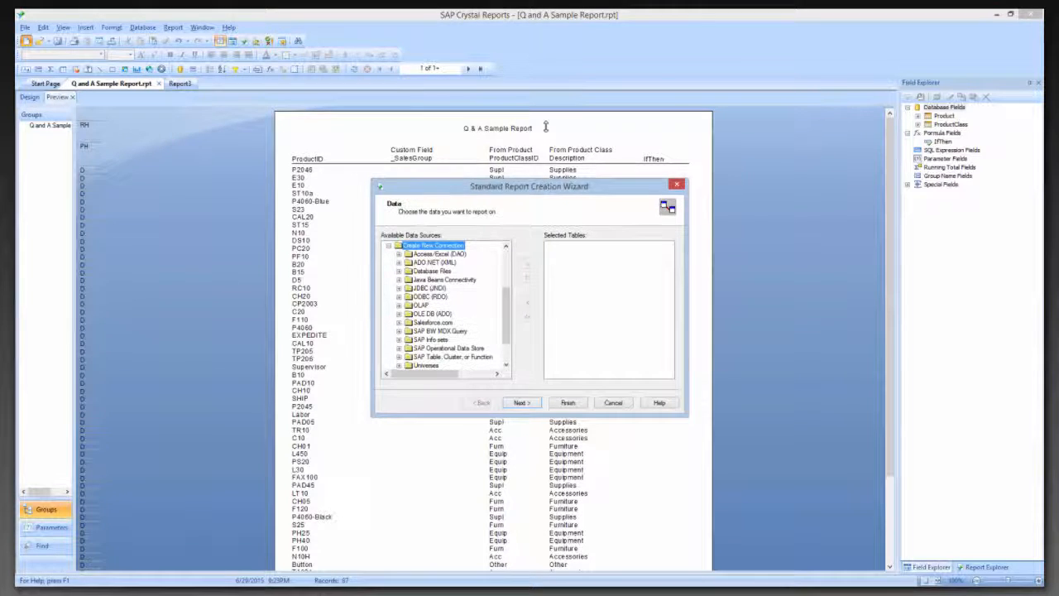
left_click_drag(550, 97, 550, 94)
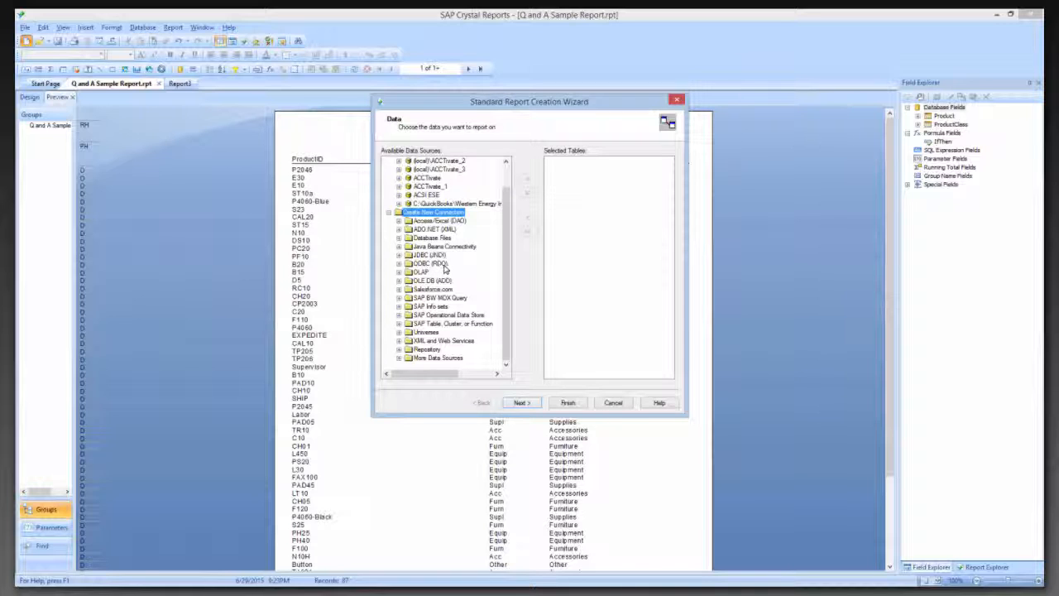
left_click(399, 264)
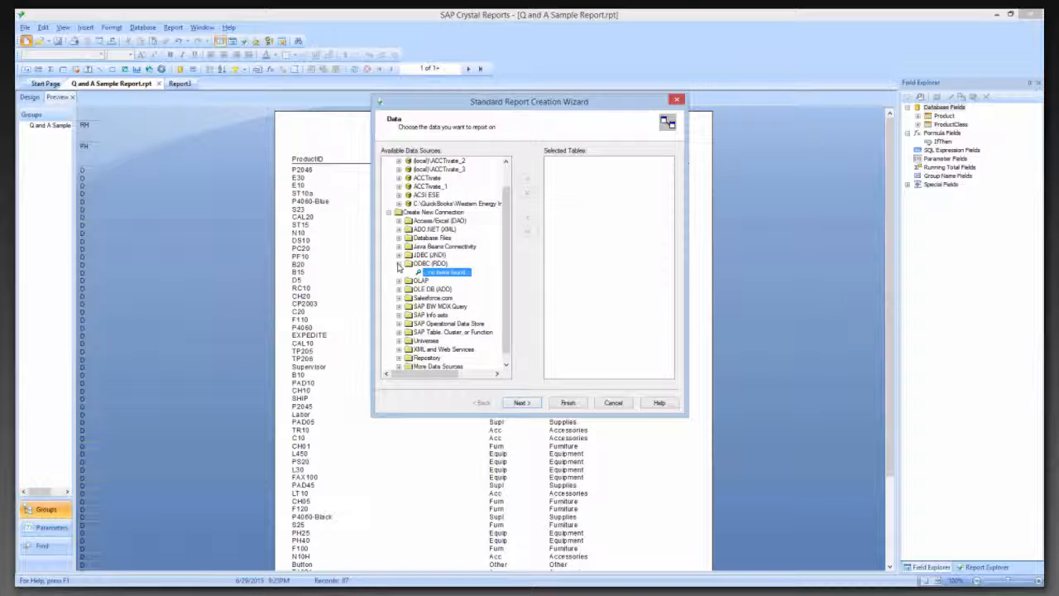
left_click(399, 265)
Make a new OLE DB (ADO) connection using the Microsoft OLE DB Provider for SQL Server
left_click(426, 280)
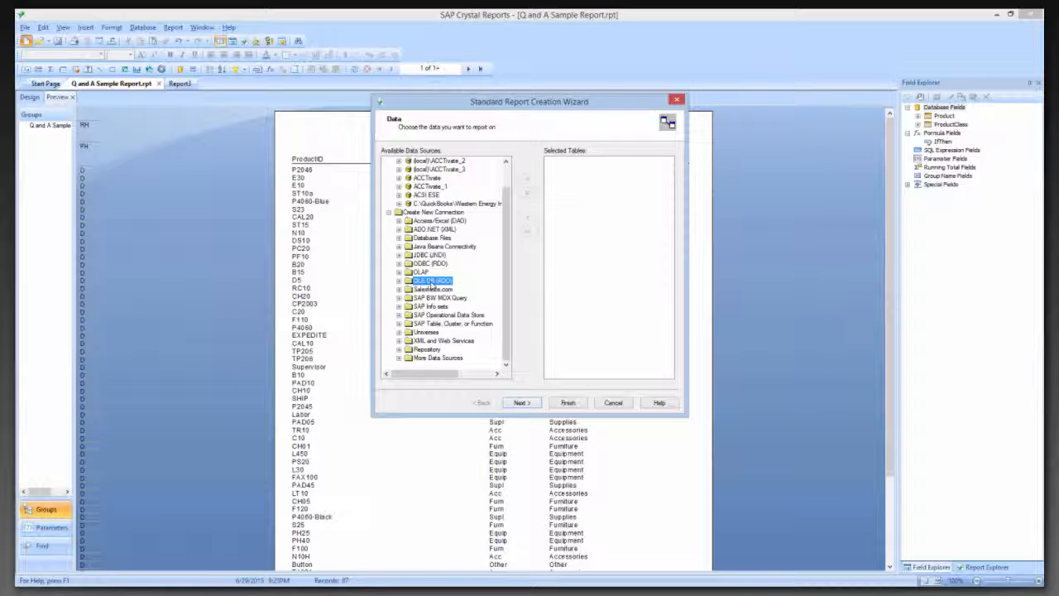
double_click(431, 282)
left_click(447, 298)
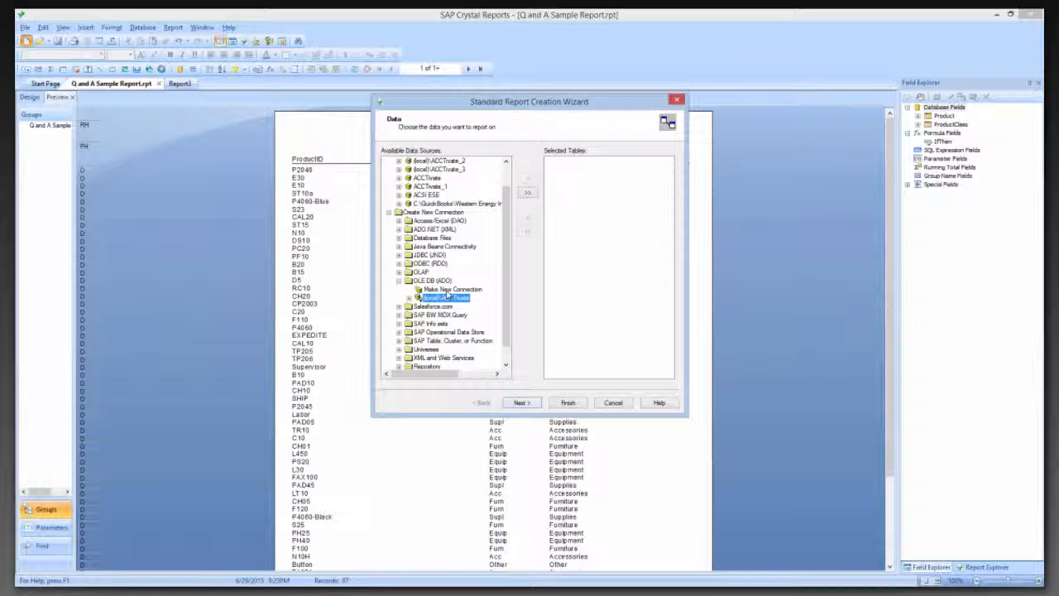
double_click(447, 291)
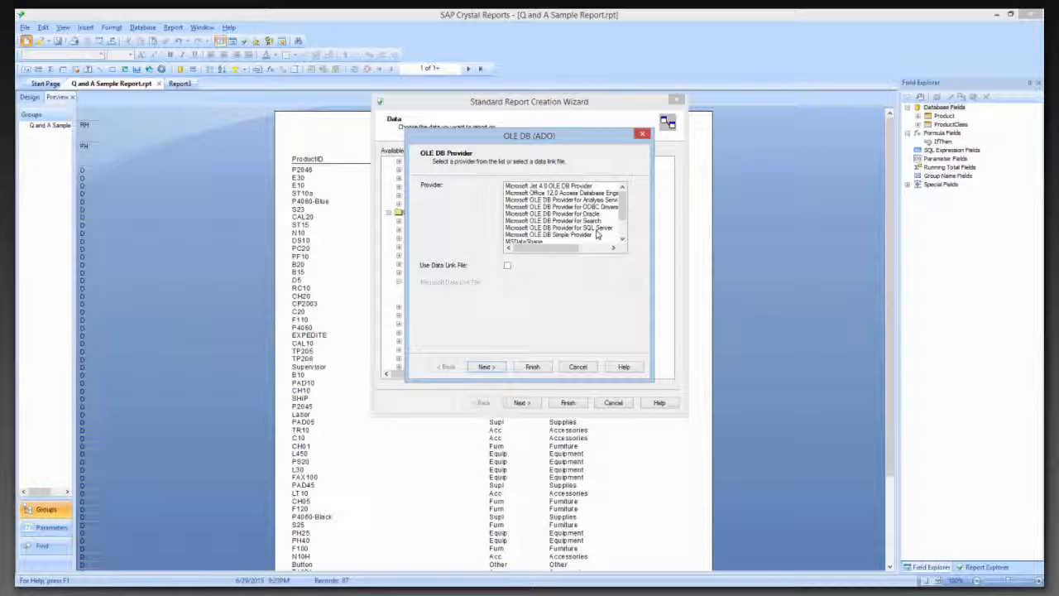
left_click(555, 229)
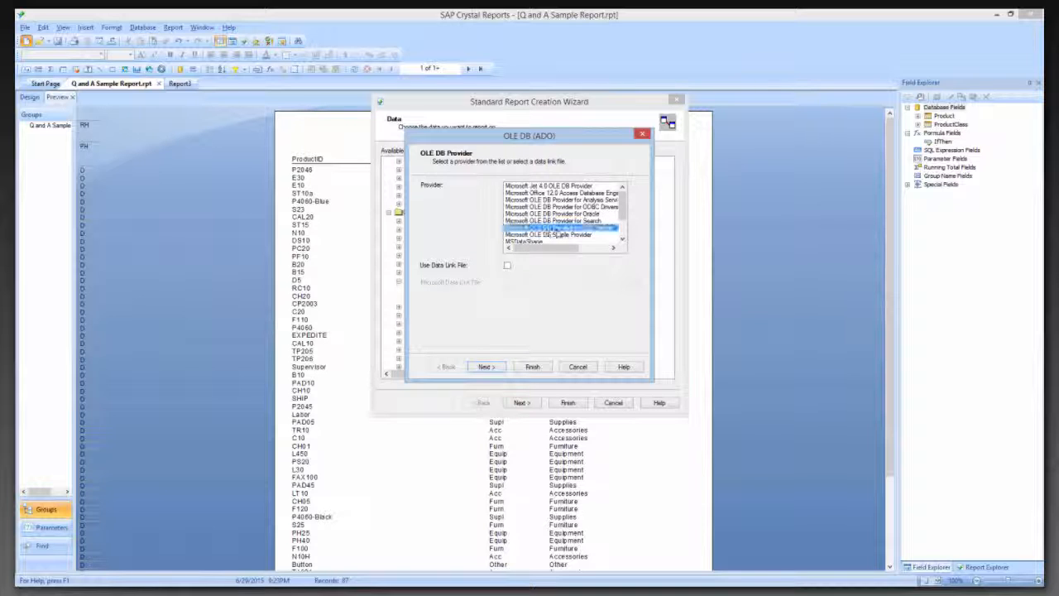
left_click(499, 367)
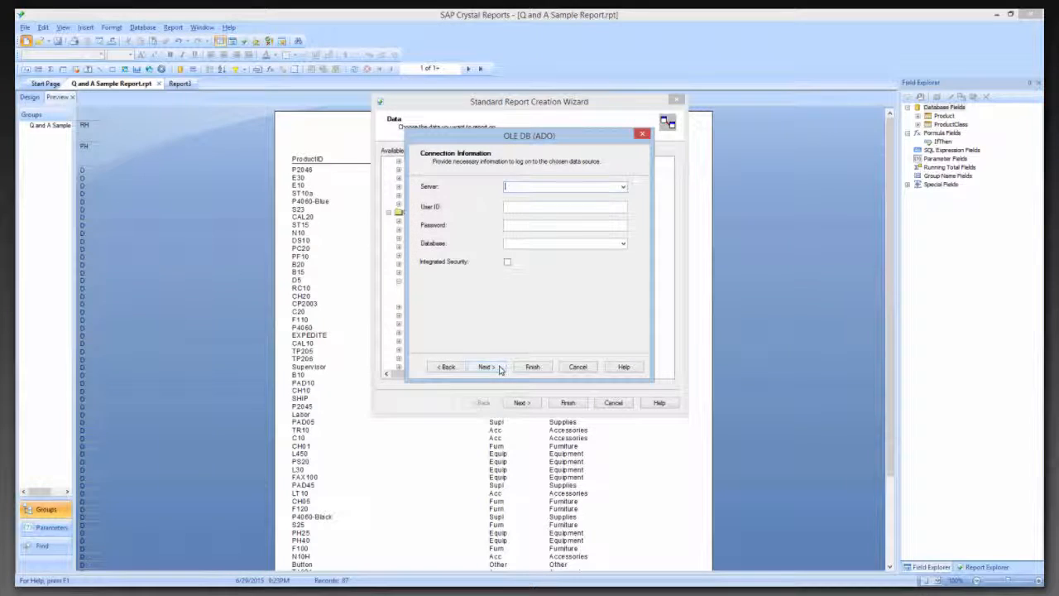
Choose an ACCTIVATE server instance for the connection and replace its computer name to give (local)\ACCTIVATE
left_click(623, 187)
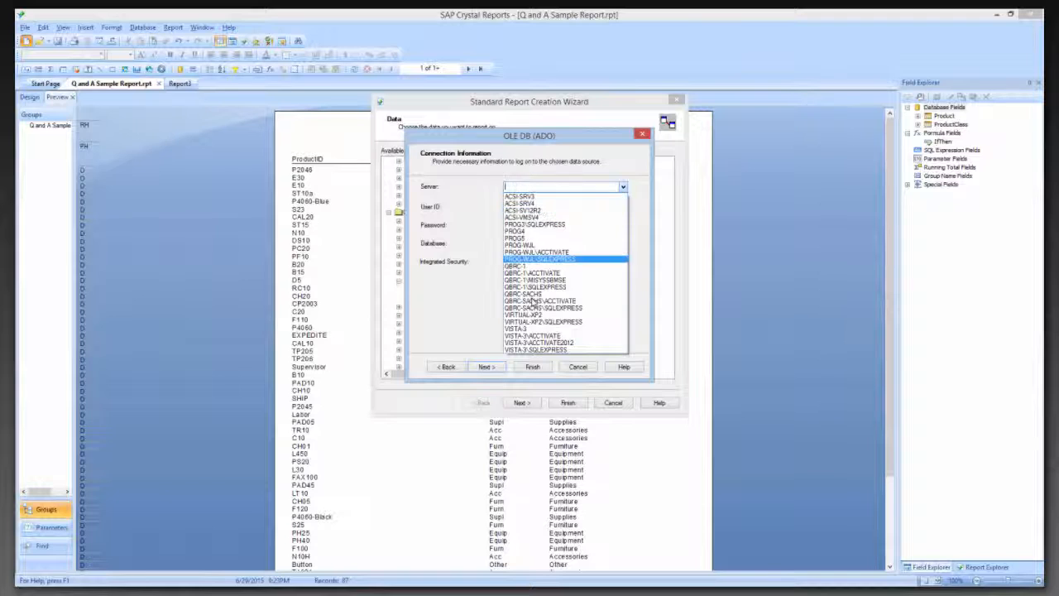
left_click(538, 300)
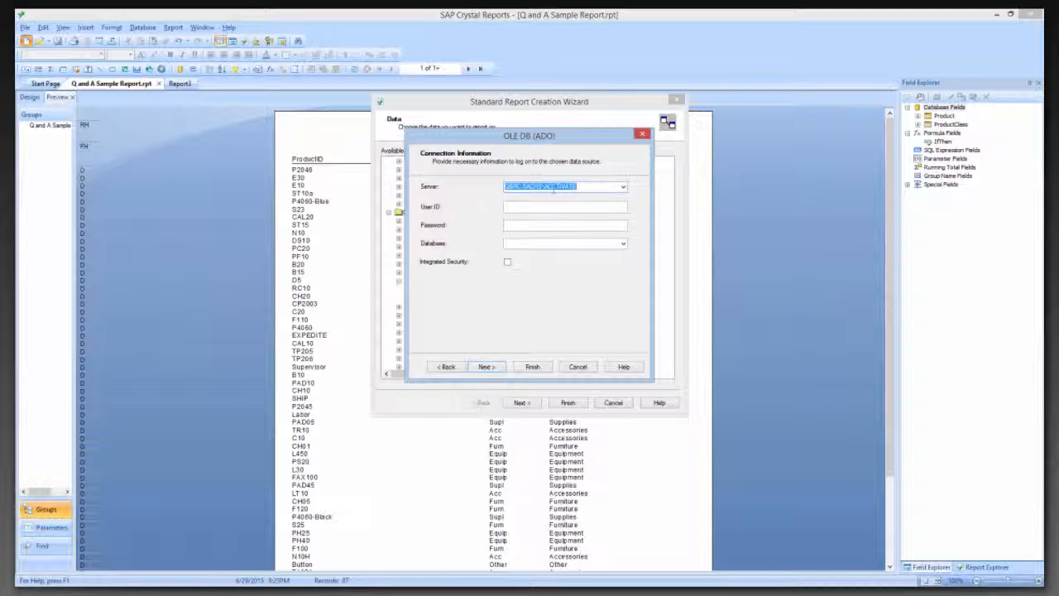
left_click(543, 186)
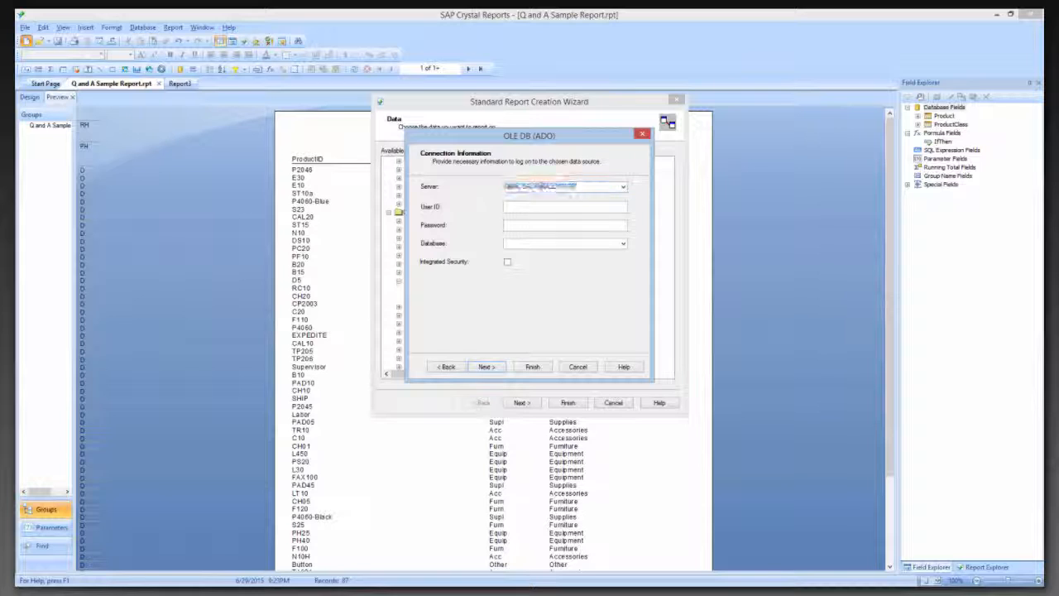
left_click_drag(543, 186, 500, 187)
key("BackSpace")
type("(local)")
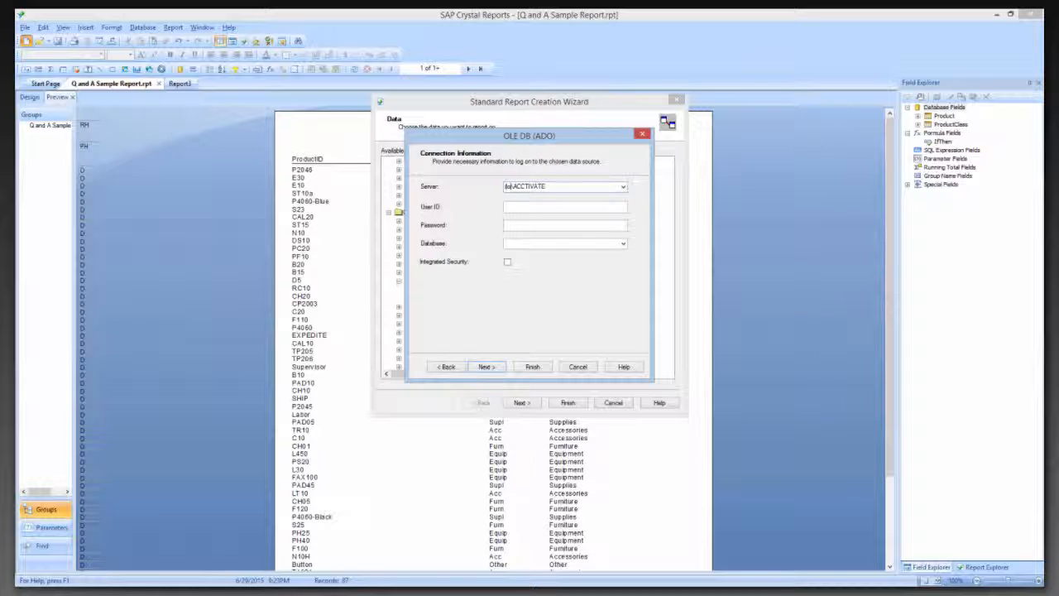
type("\\")
left_click_drag(567, 186, 504, 186)
Enter the user ID sa and the database password, choose the ACCTivate$Demo database, and finish the connection with the default advanced properties
left_click(534, 206)
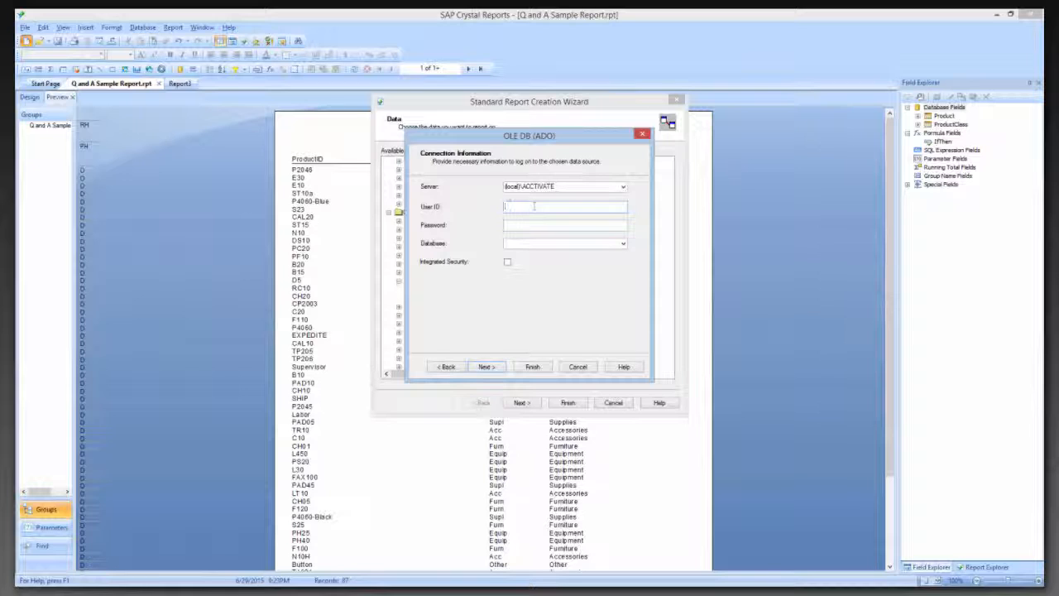
type("sa")
key("Tab")
type("•••••••••••••")
left_click(623, 244)
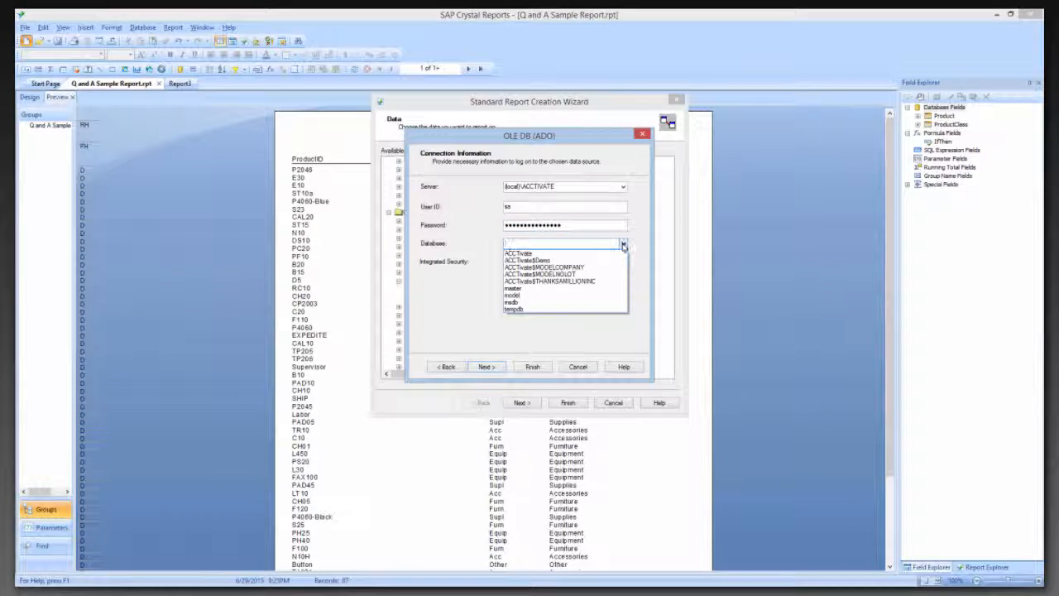
left_click(544, 262)
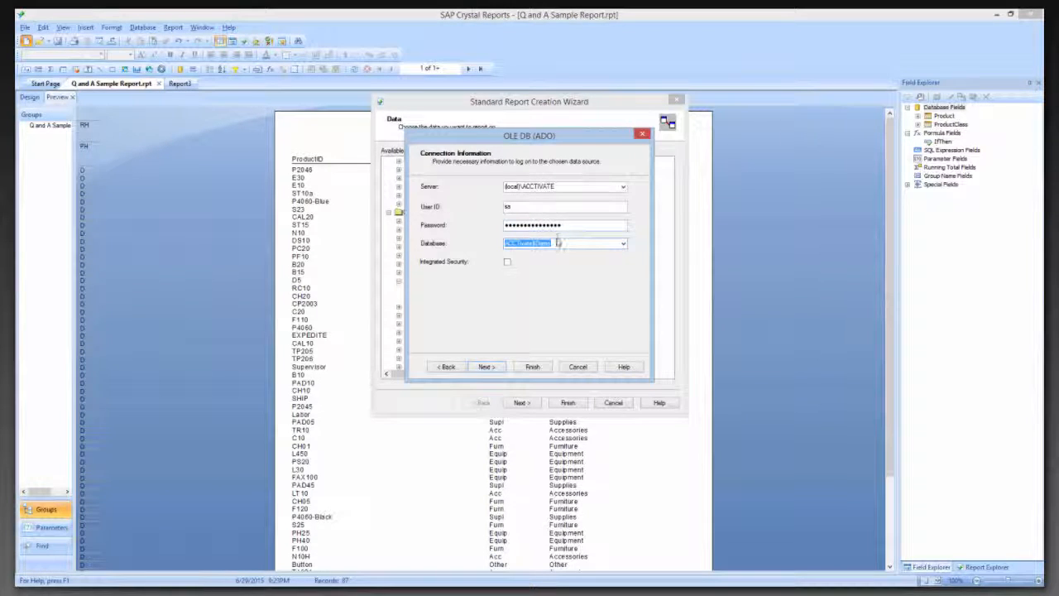
left_click(486, 367)
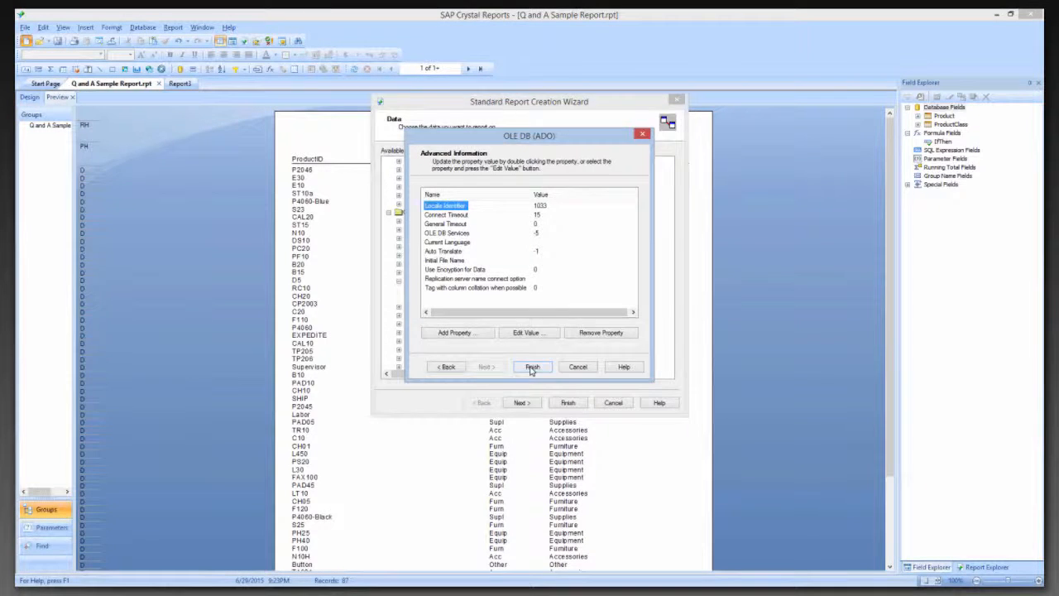
left_click(532, 366)
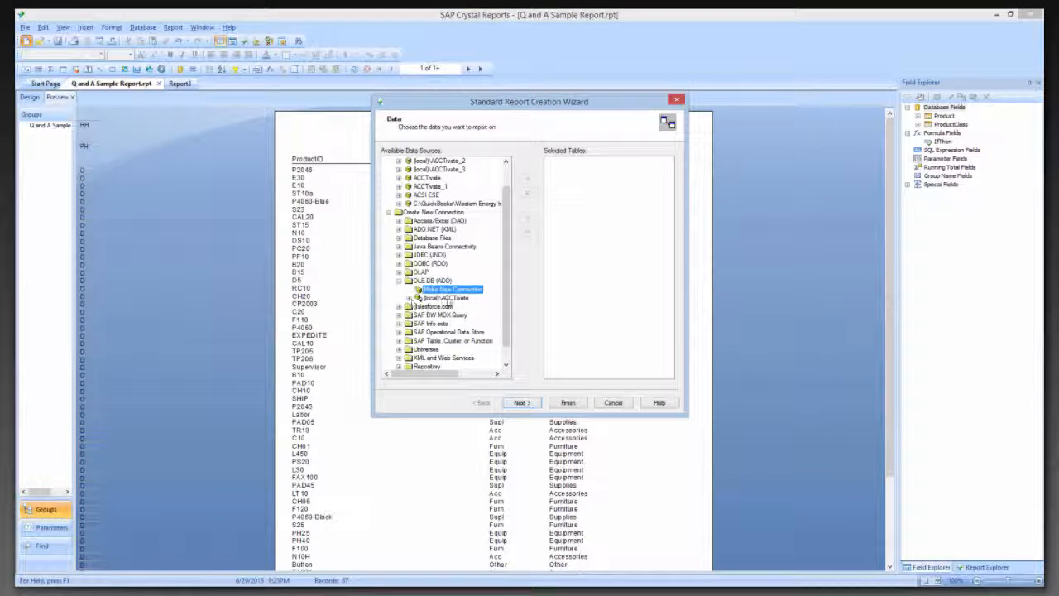
Add the Product and ProductClass views from the dbo schema of ACCTivate$Demo to the report and proceed to linking
double_click(417, 298)
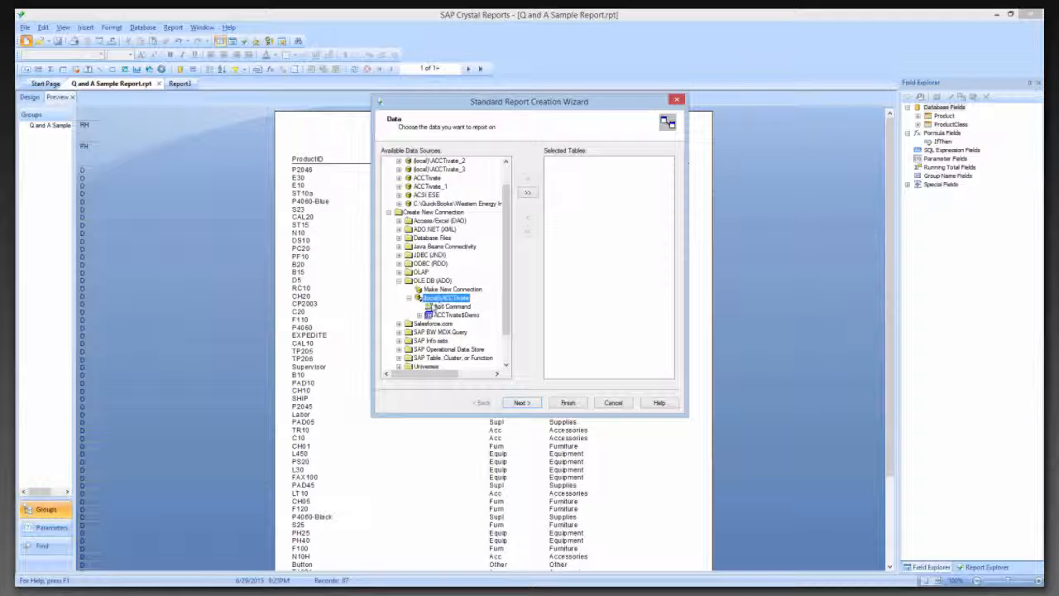
double_click(421, 318)
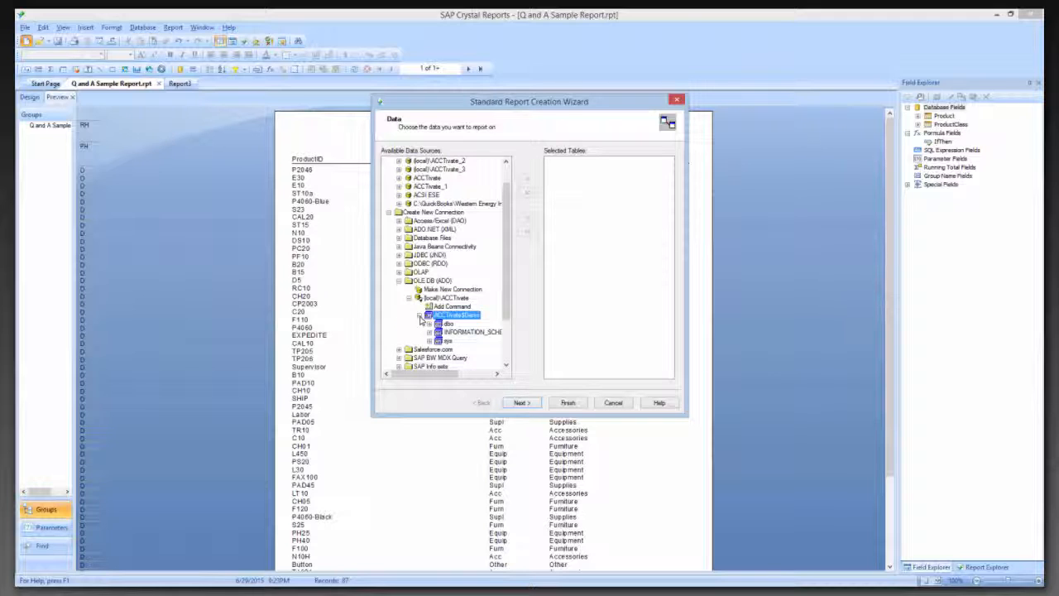
double_click(439, 323)
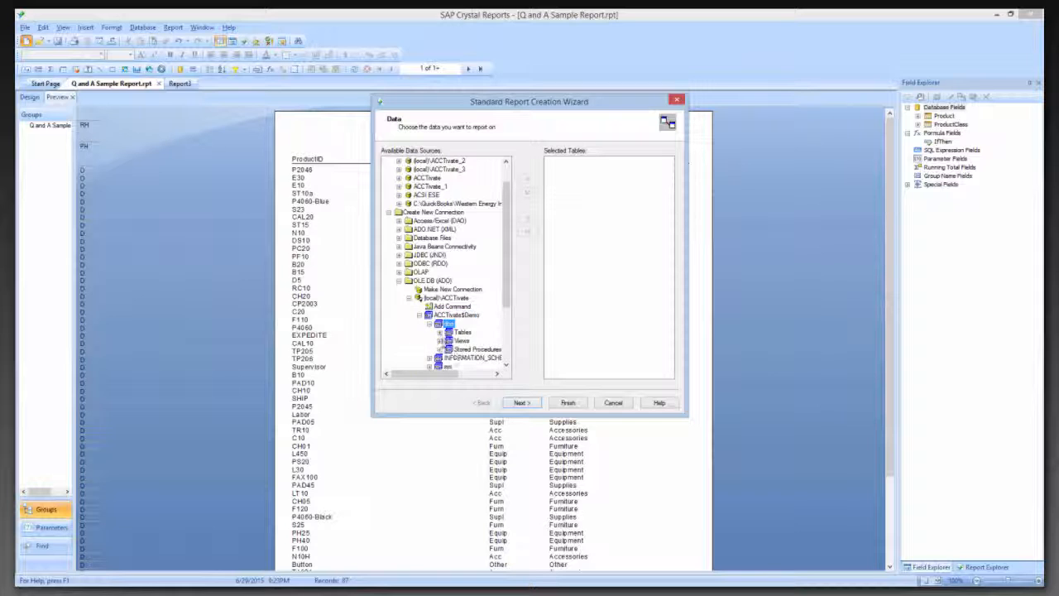
double_click(441, 341)
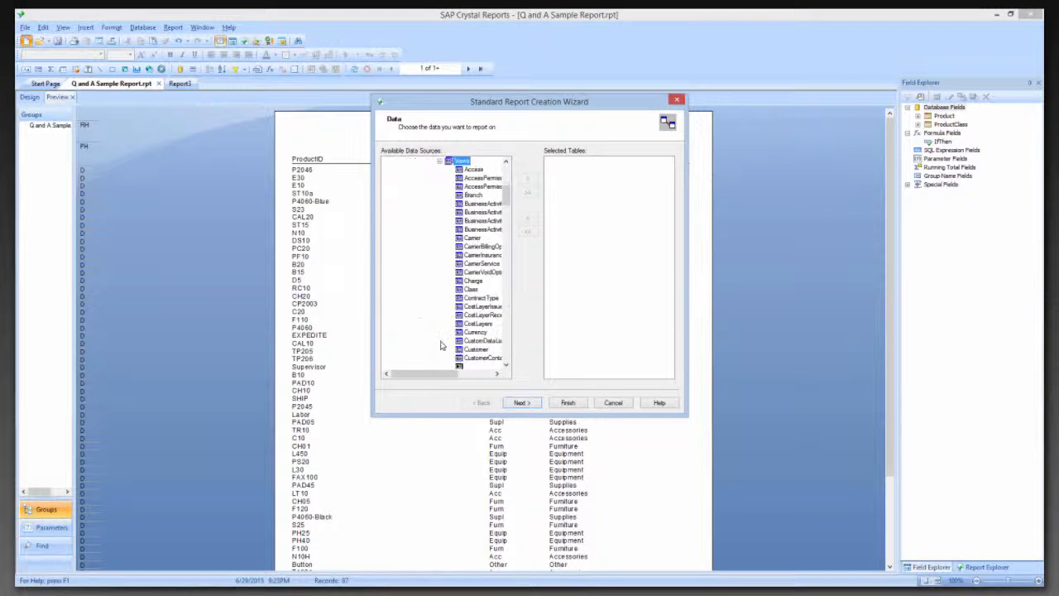
left_click_drag(507, 206, 513, 316)
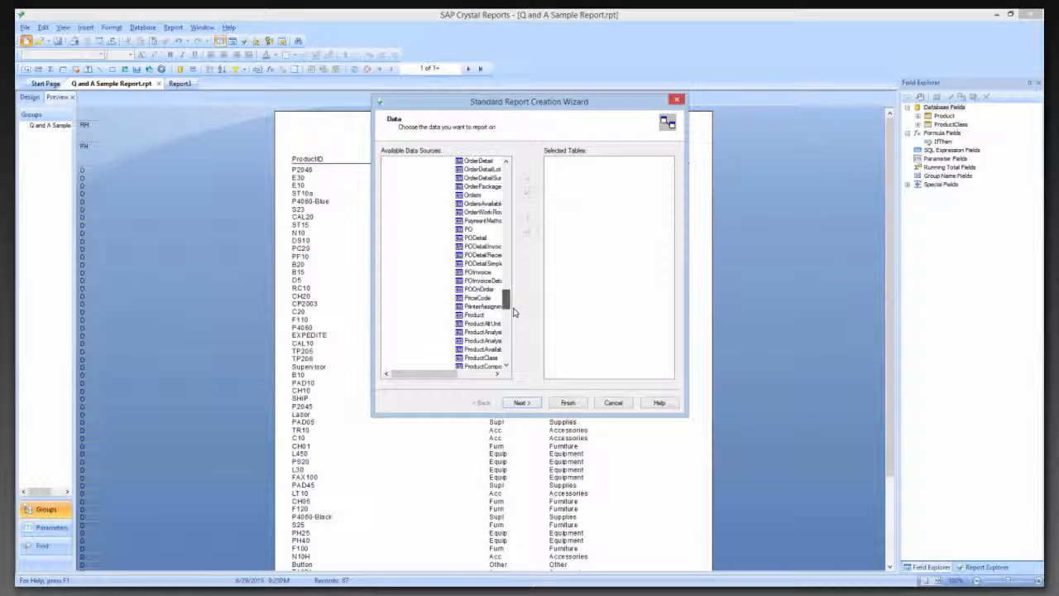
left_click(476, 315)
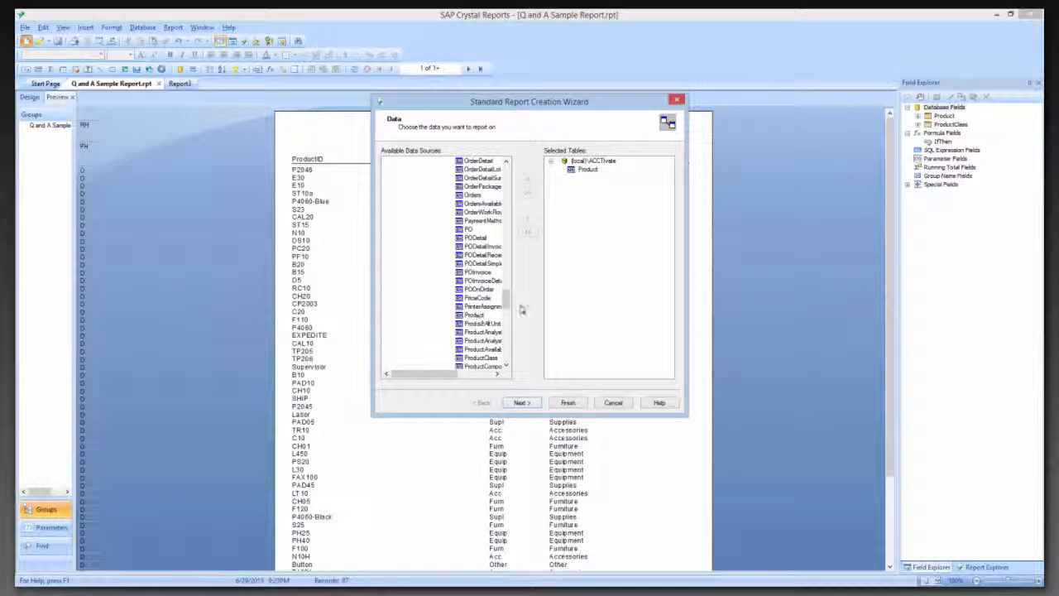
scroll(508, 307, "down", 2)
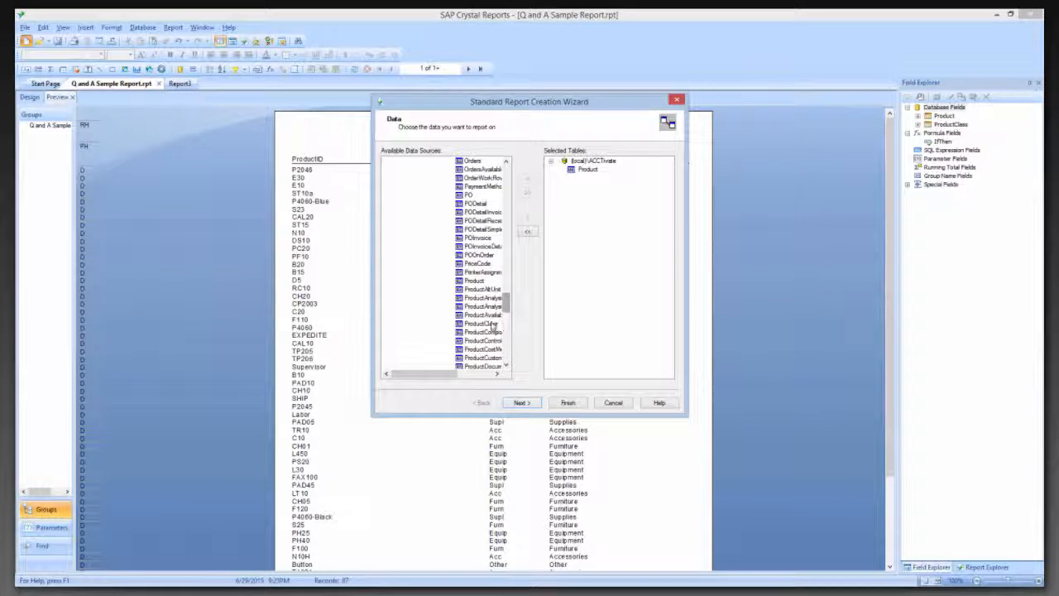
double_click(491, 328)
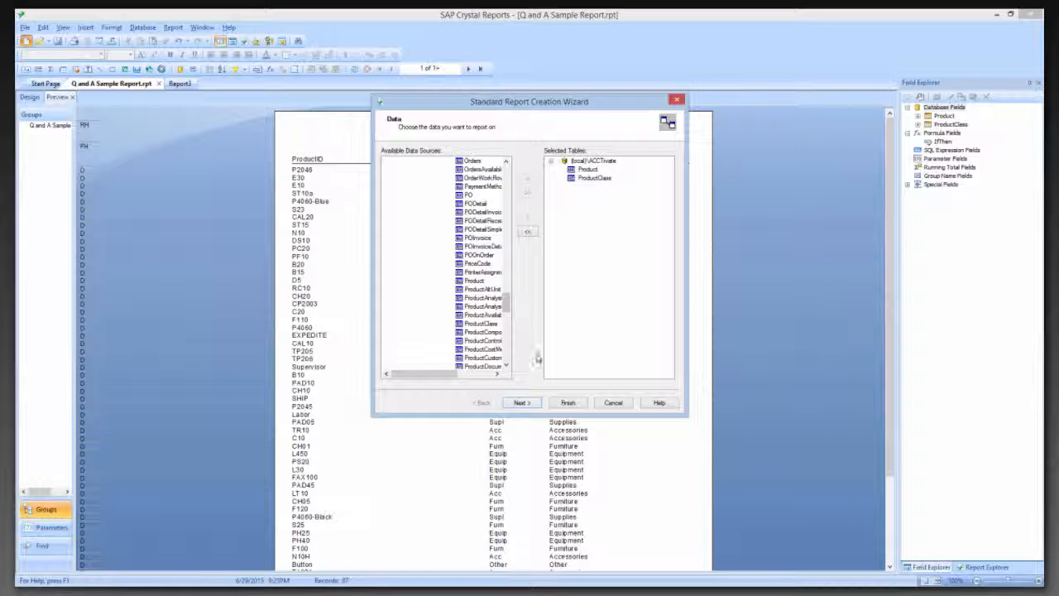
left_click(523, 403)
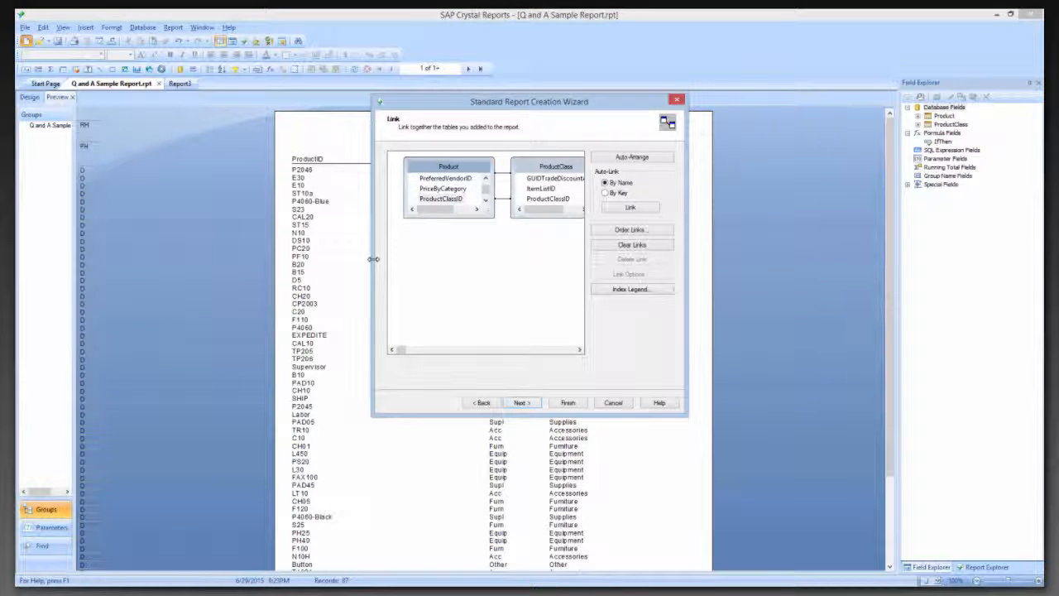
Enlarge the wizard and both field lists, and space ProductClass apart from Product so their ProductClassID fields line up
left_click_drag(373, 259, 220, 258)
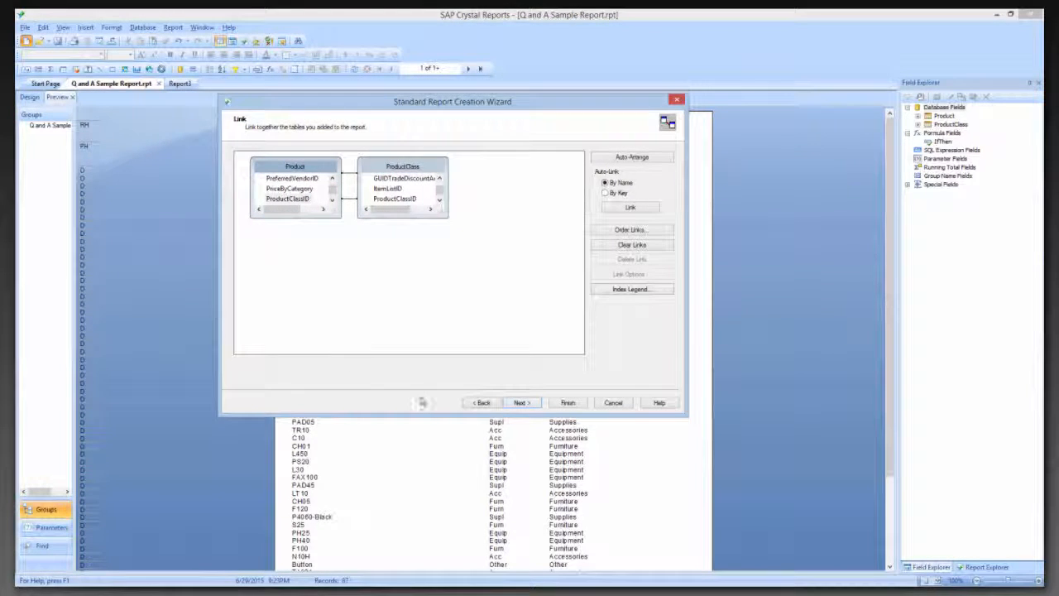
left_click_drag(422, 416, 418, 536)
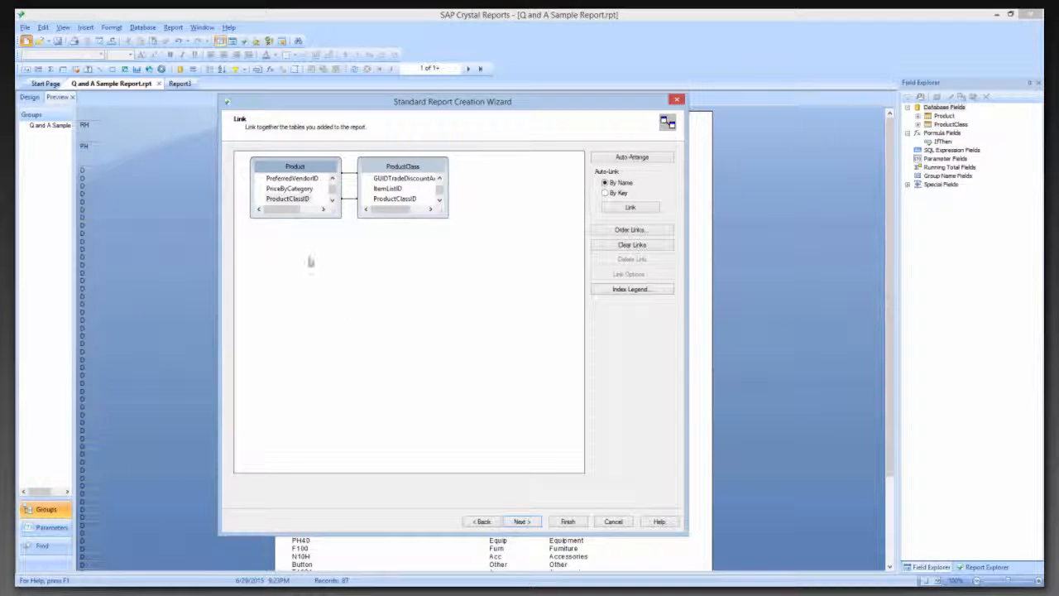
left_click_drag(296, 217, 295, 367)
left_click_drag(418, 209, 437, 366)
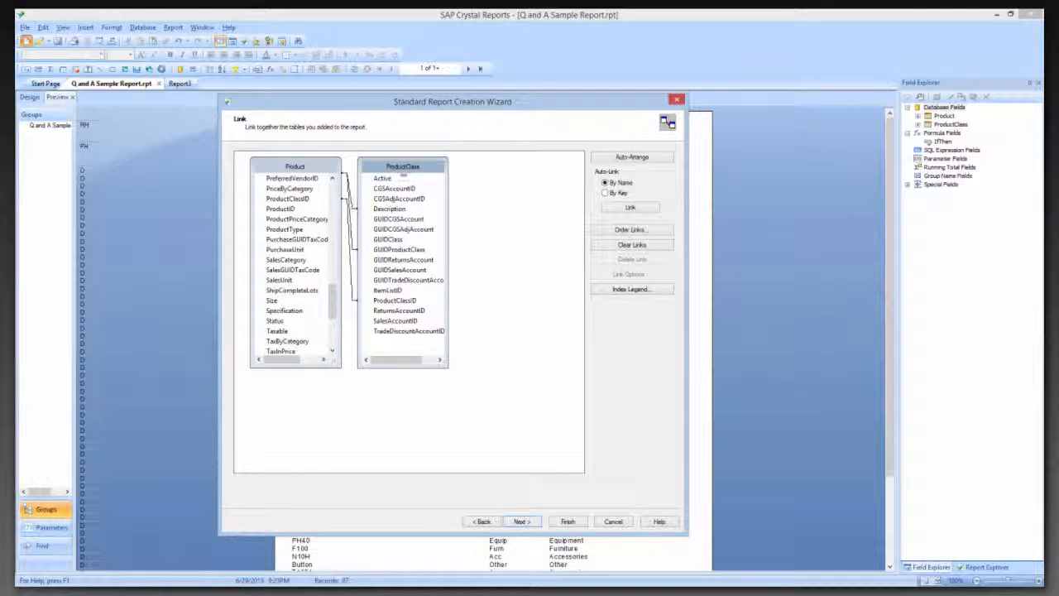
left_click_drag(430, 172, 512, 170)
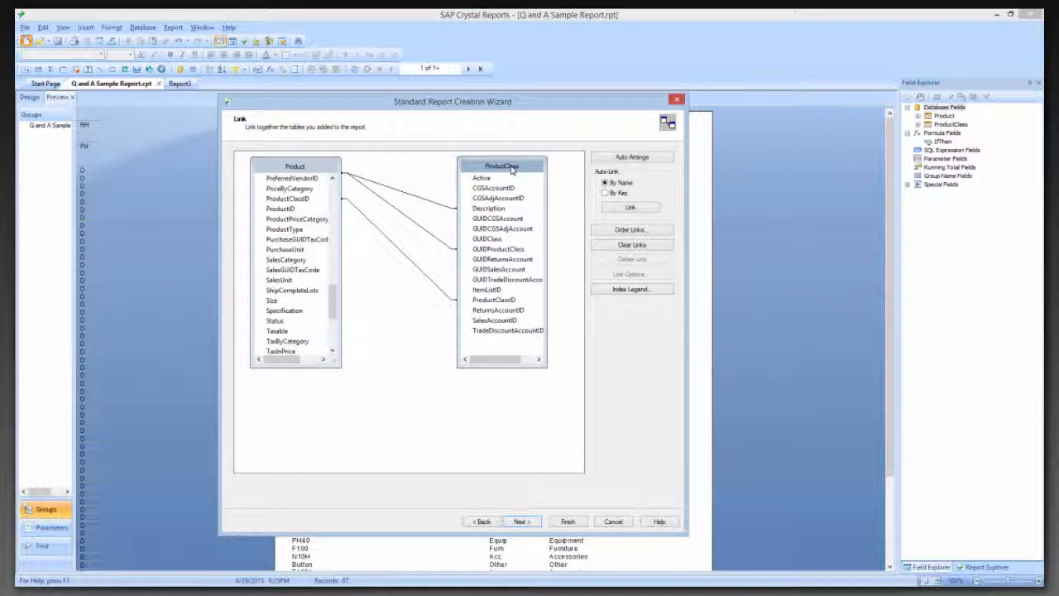
left_click_drag(333, 308, 334, 295)
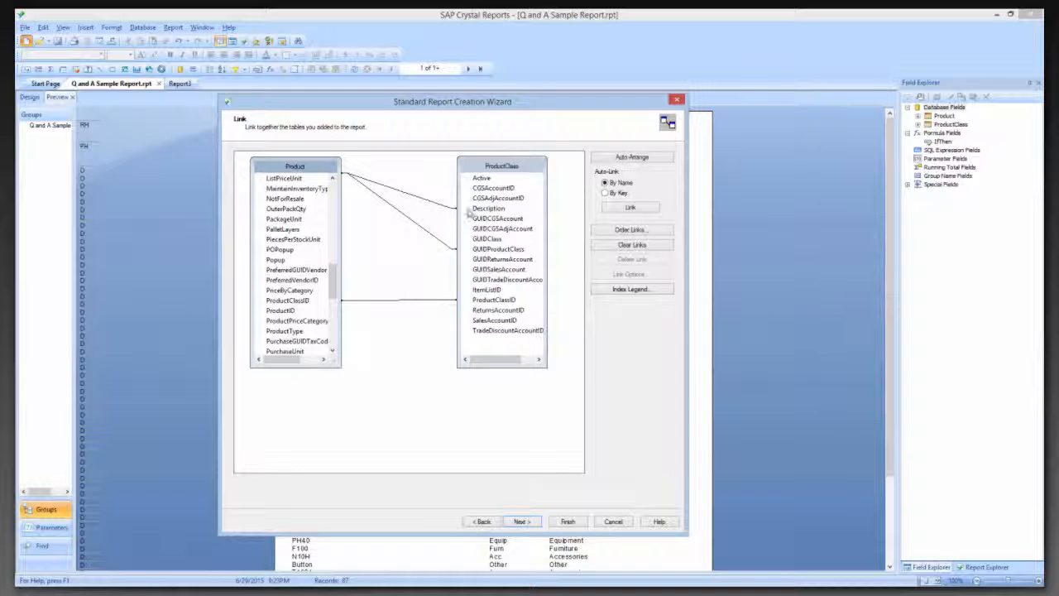
left_click_drag(511, 168, 512, 168)
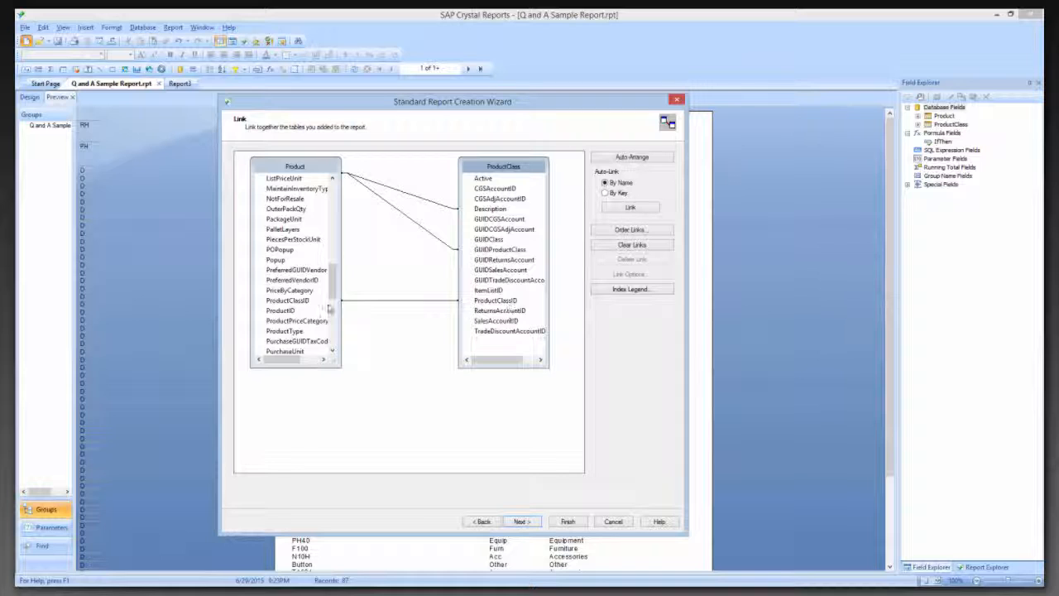
Delete the ProductClassID and Description links between Product and ProductClass, keeping only the GUIDProductClass link, and finish the report wizard
left_click(396, 303)
right_click(397, 303)
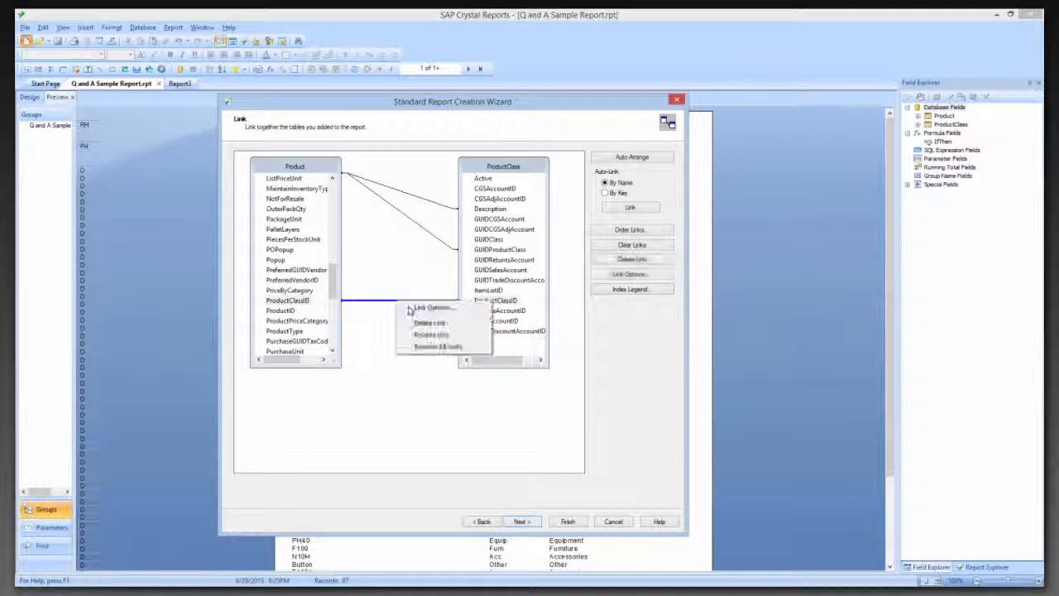
left_click(428, 324)
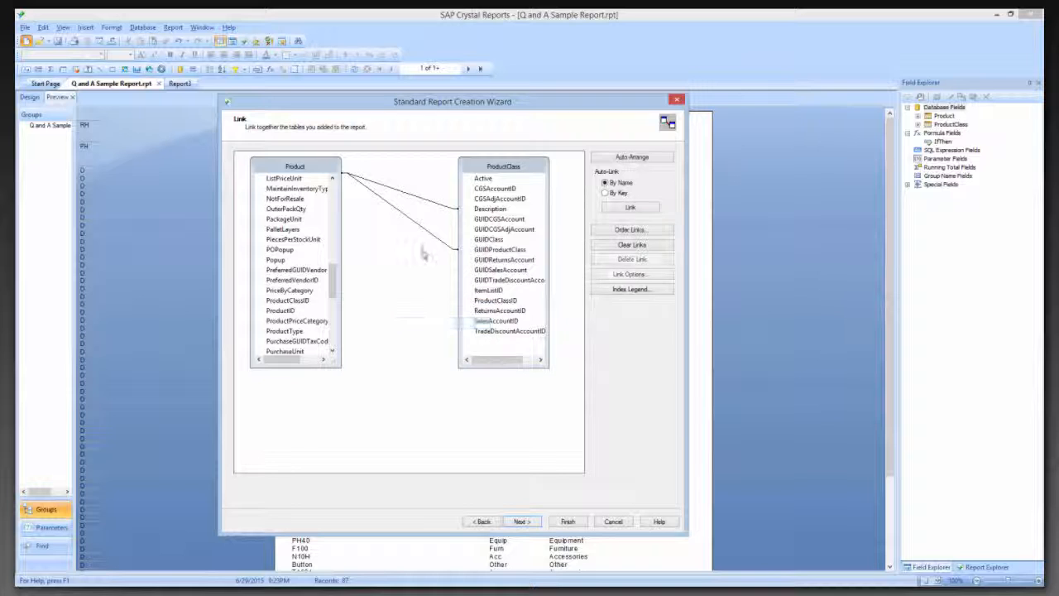
left_click(430, 202)
right_click(430, 205)
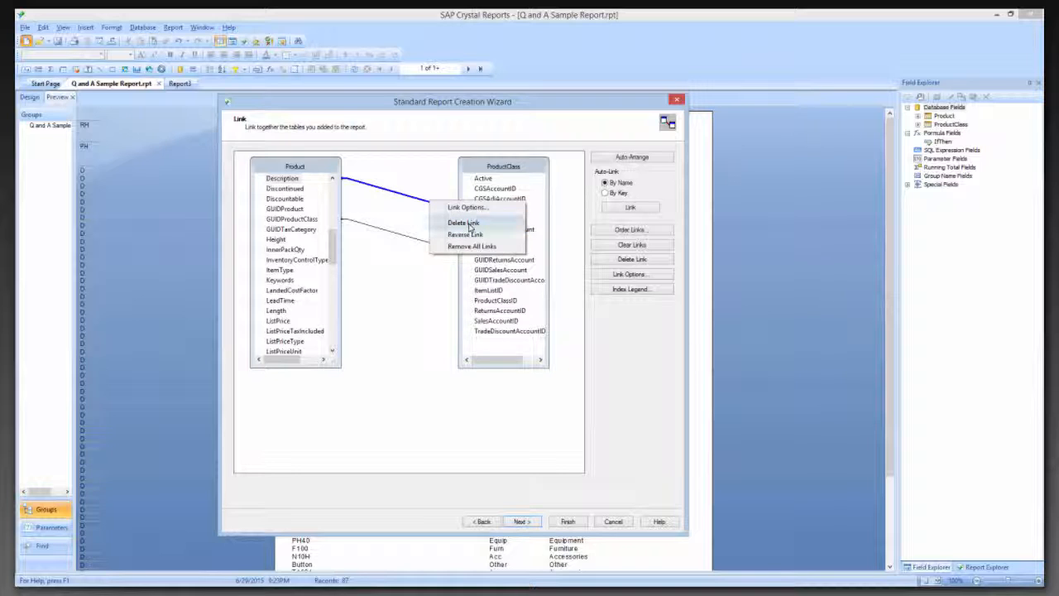
left_click(492, 223)
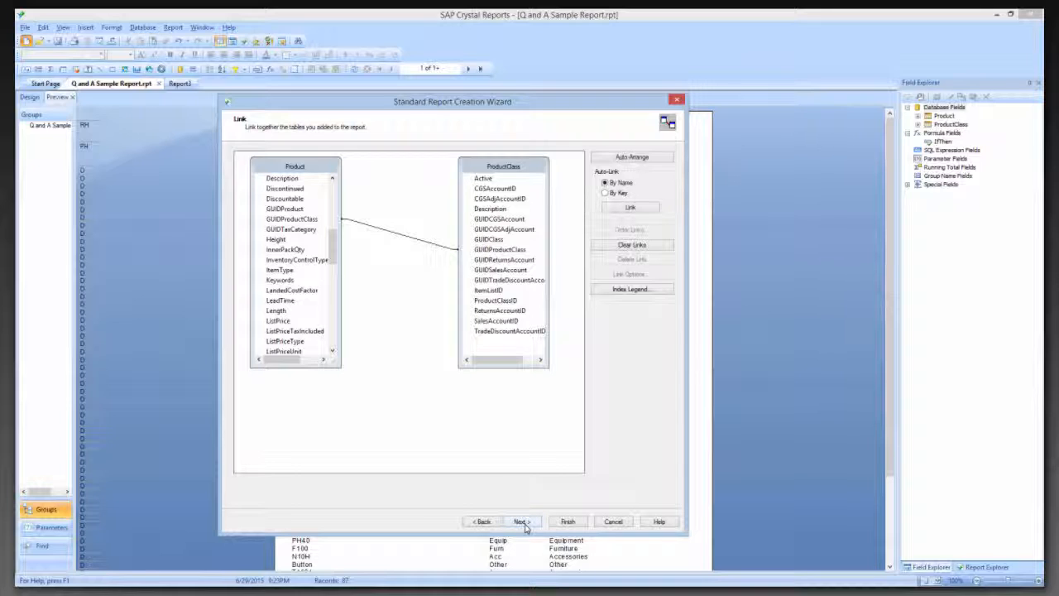
left_click(569, 521)
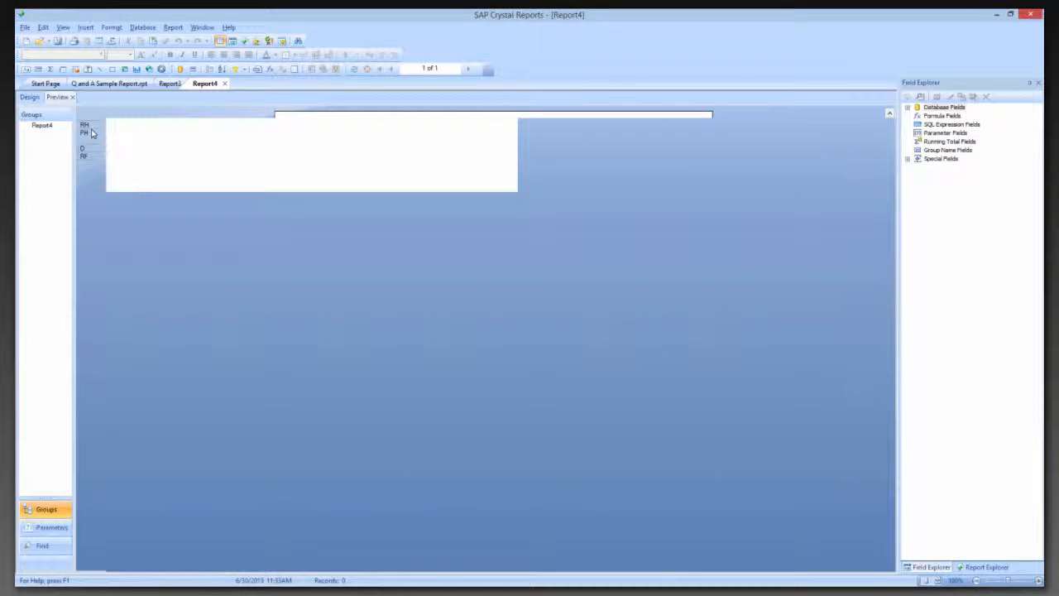
Delete the Print Date field from the Page Header in the new report's design view
left_click(30, 96)
left_click(137, 141)
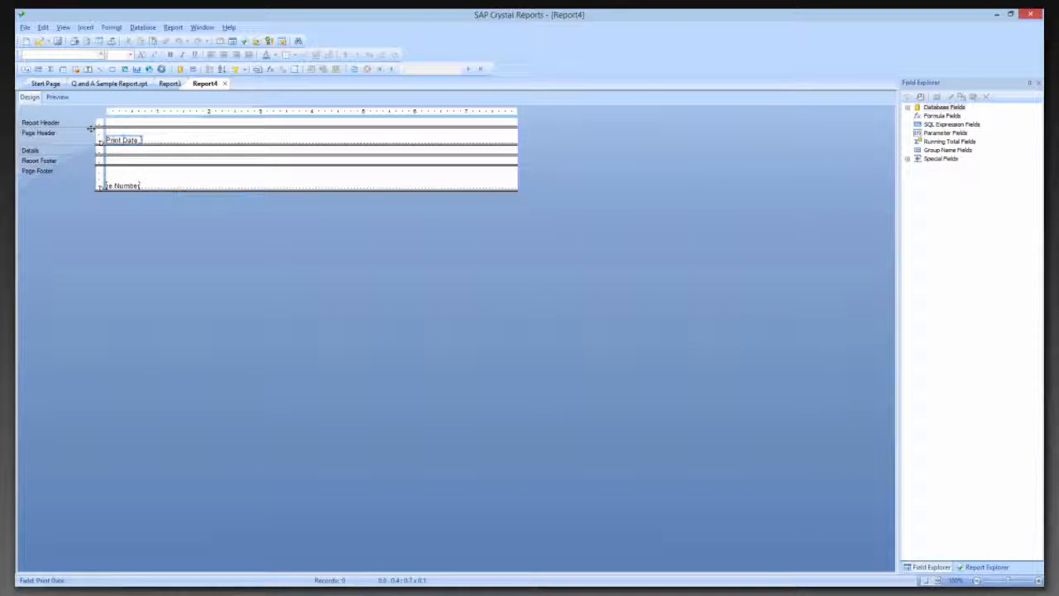
key("Delete")
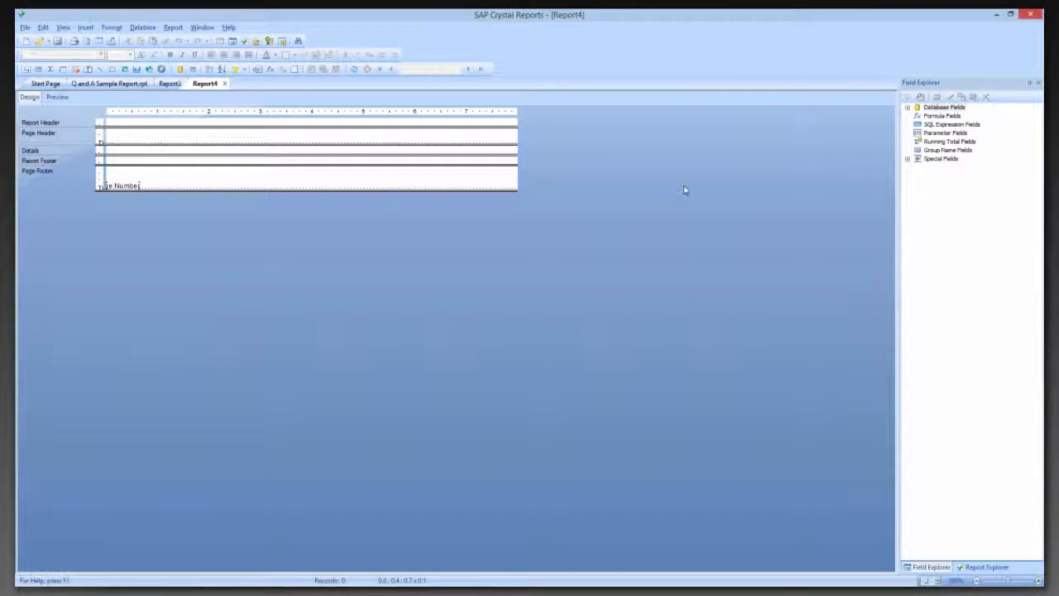
Place the Product table's ProductID field at the start of the Details section
left_click(907, 109)
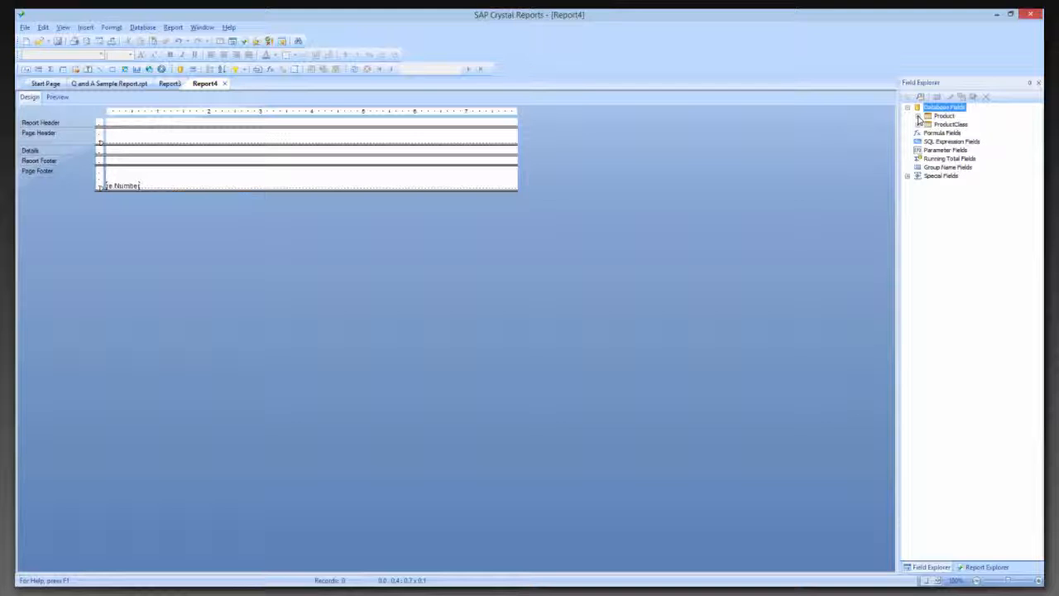
left_click(918, 117)
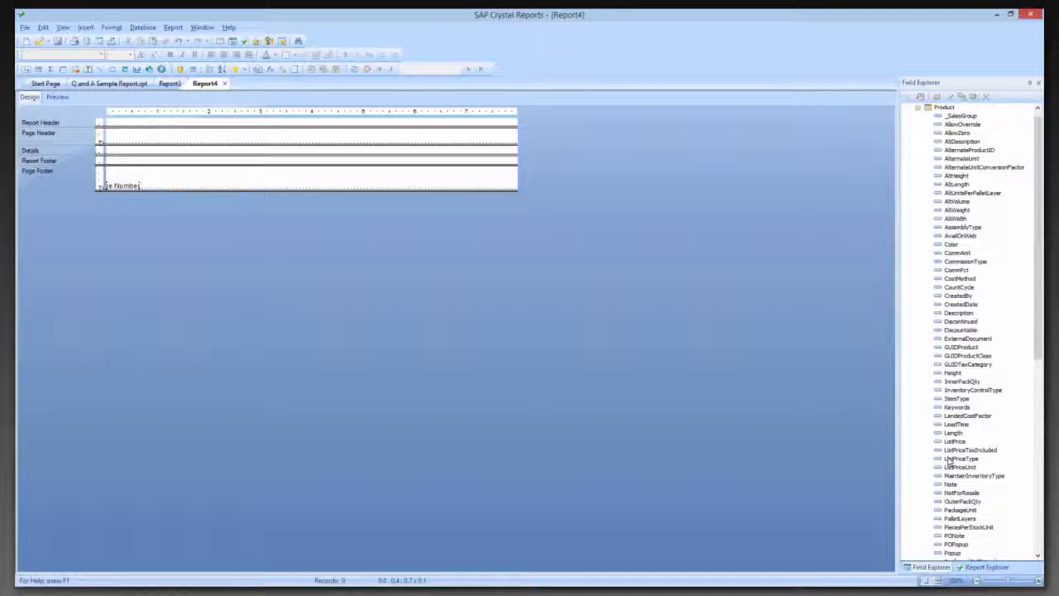
left_click_drag(1039, 170, 1041, 222)
left_click_drag(958, 493, 108, 149)
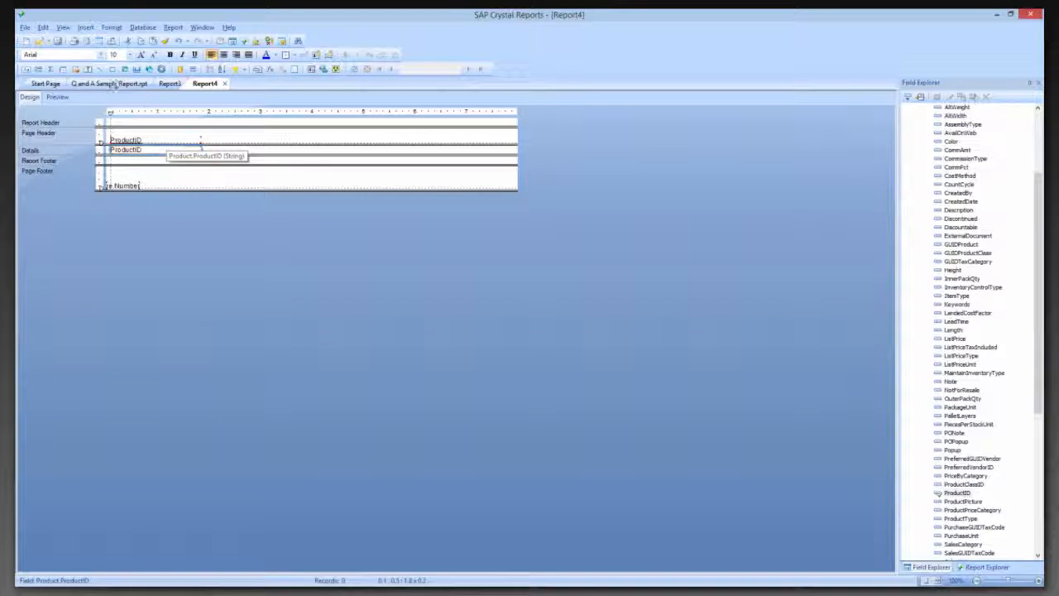
Check the column layout in Q and A Sample Report and place Product's _SalesGroup field beside ProductID in Report4's Details section
left_click(110, 83)
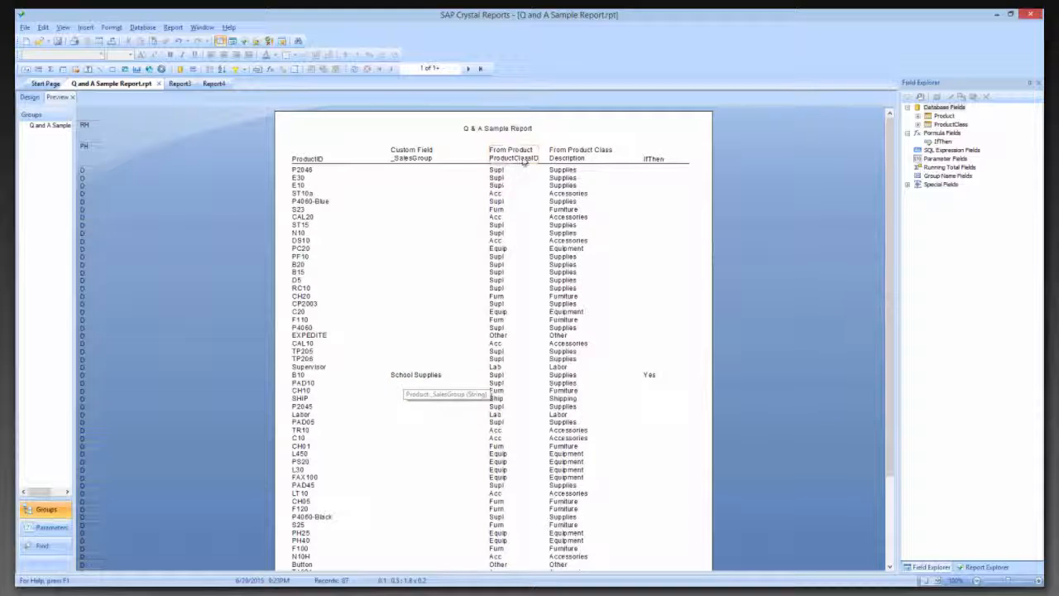
left_click(213, 85)
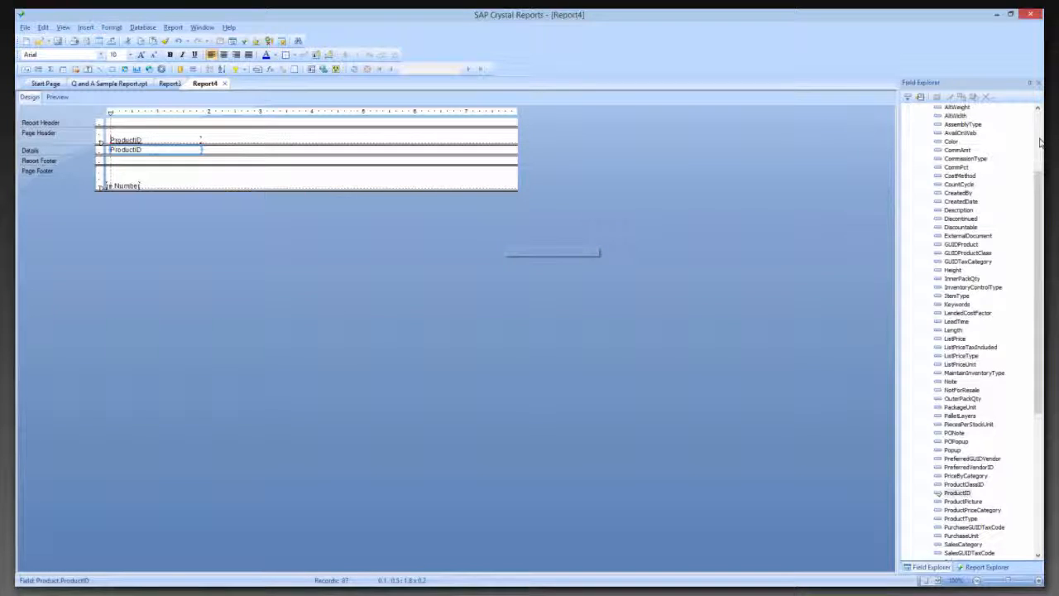
left_click_drag(1039, 178, 1041, 119)
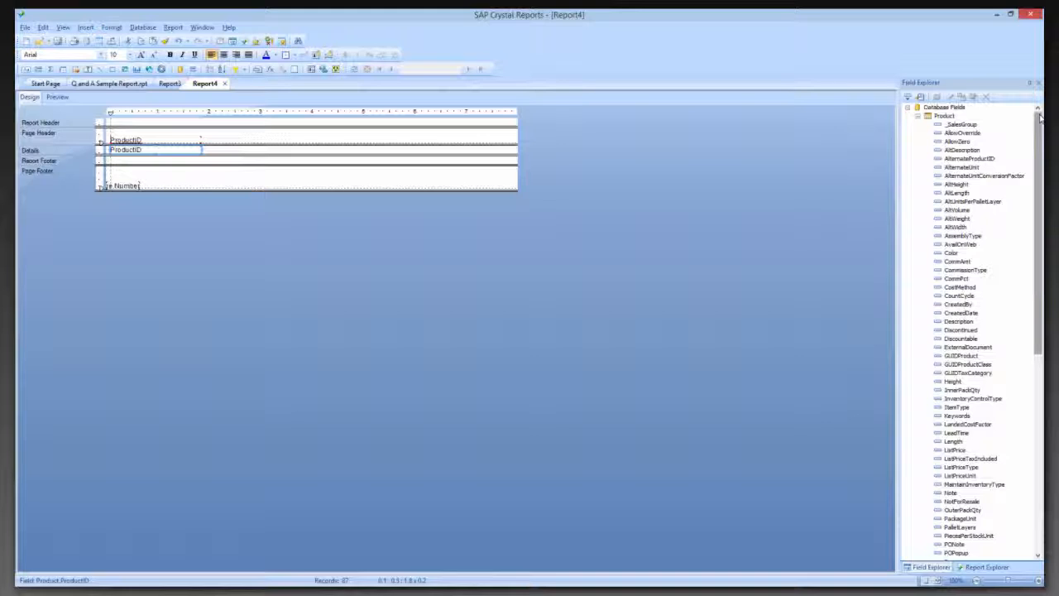
left_click(957, 124)
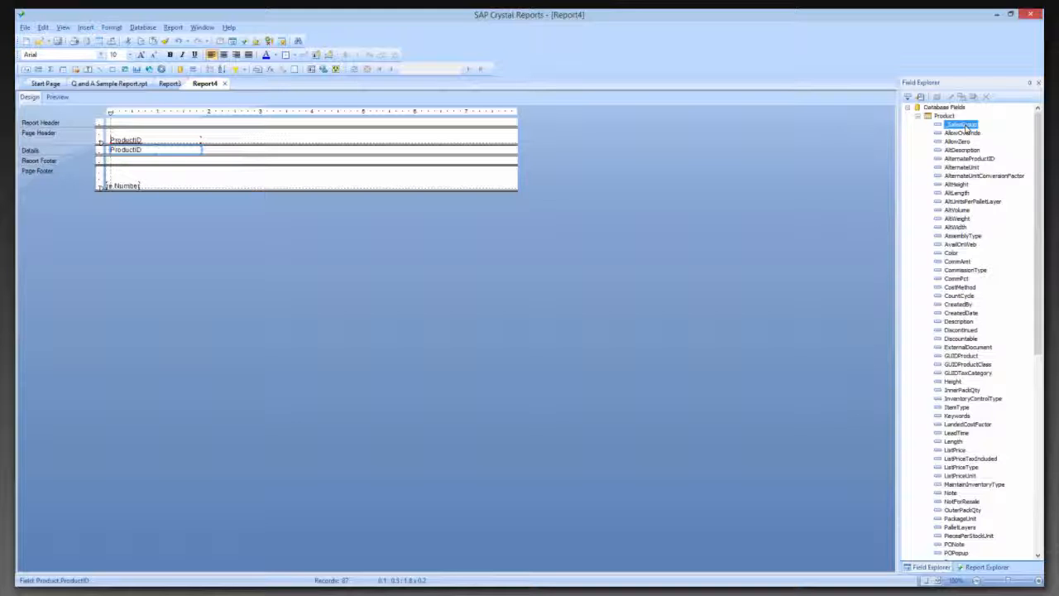
left_click_drag(967, 130, 205, 151)
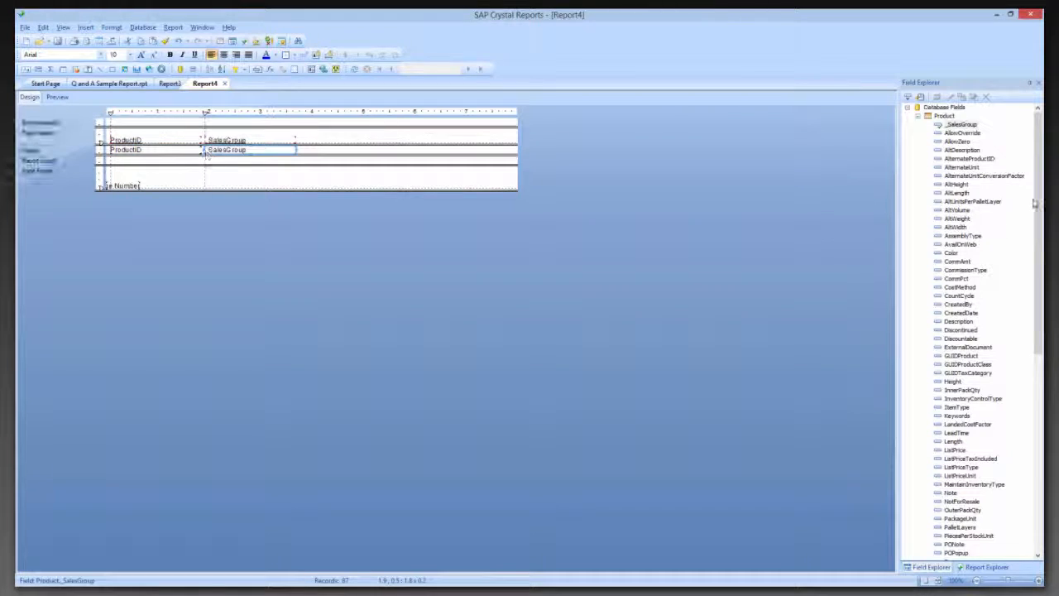
Place Product's ProductClassID field after _SalesGroup in the Details section and preview the _SalesGroup and ProductClassID values
scroll(964, 460, "down", 6)
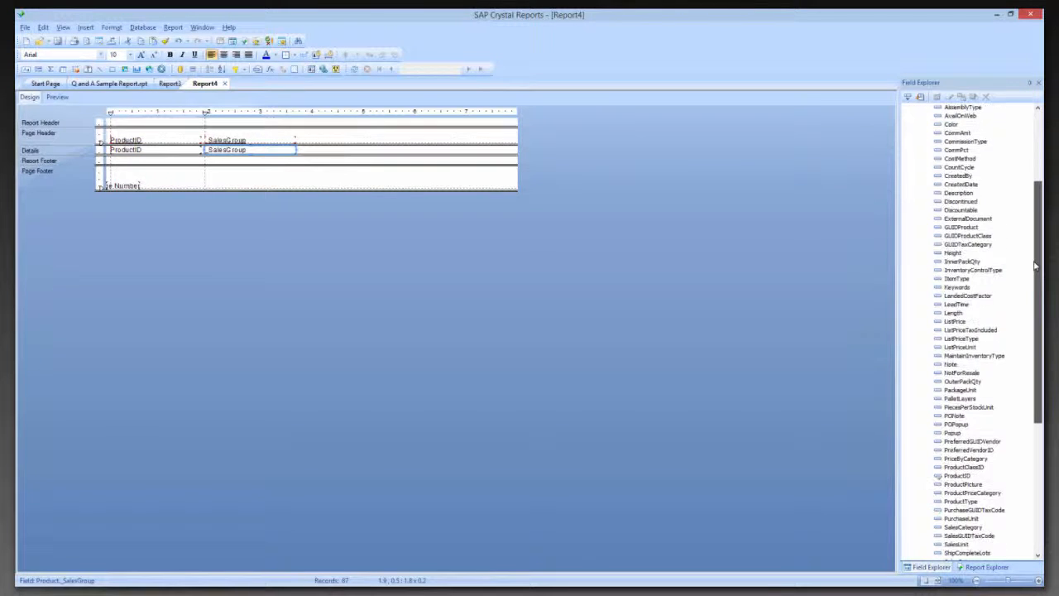
left_click_drag(965, 450, 304, 152)
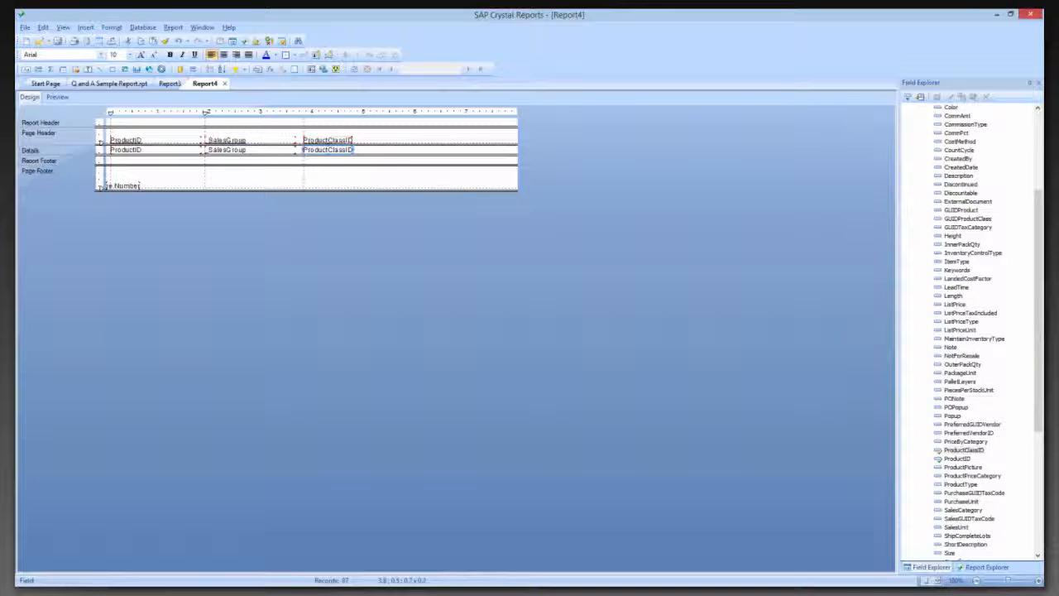
left_click(56, 96)
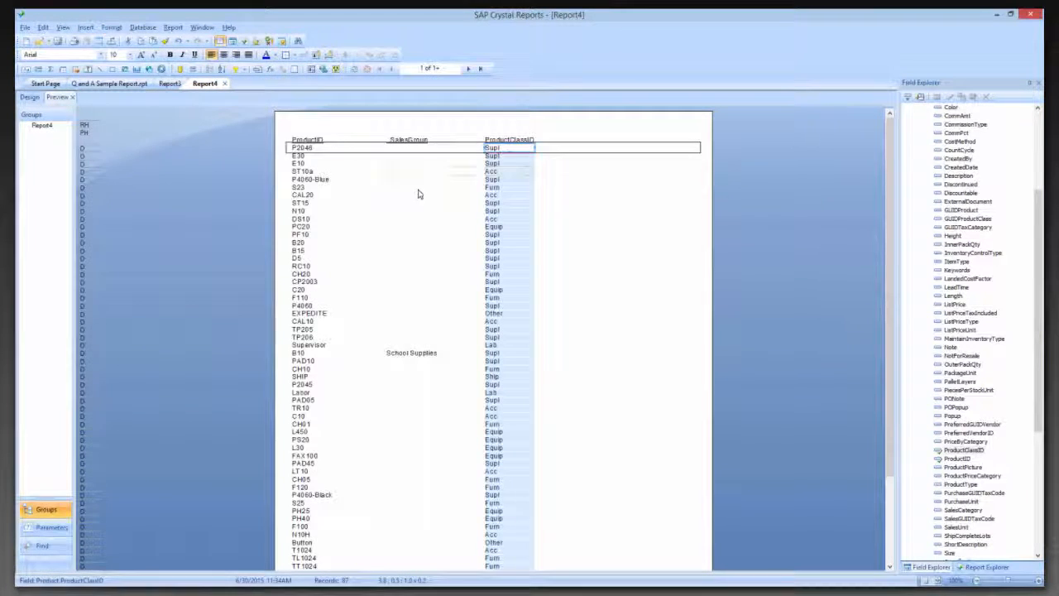
left_click(412, 354)
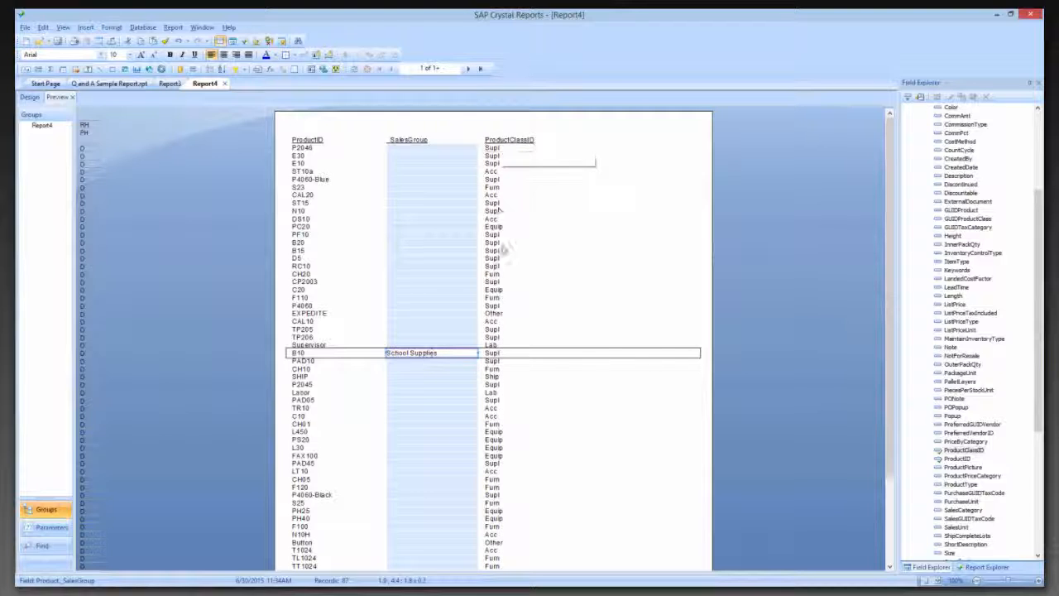
left_click(500, 300)
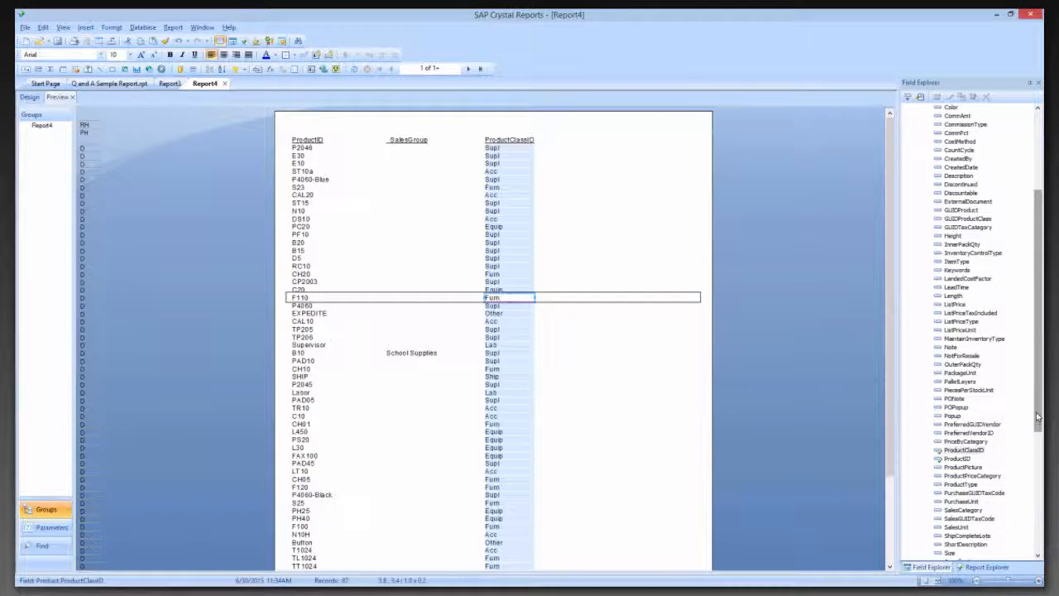
Add the ProductClass table's Description field beside the ProductClassID column in the preview and compare the two columns
left_click_drag(1038, 407, 1027, 306)
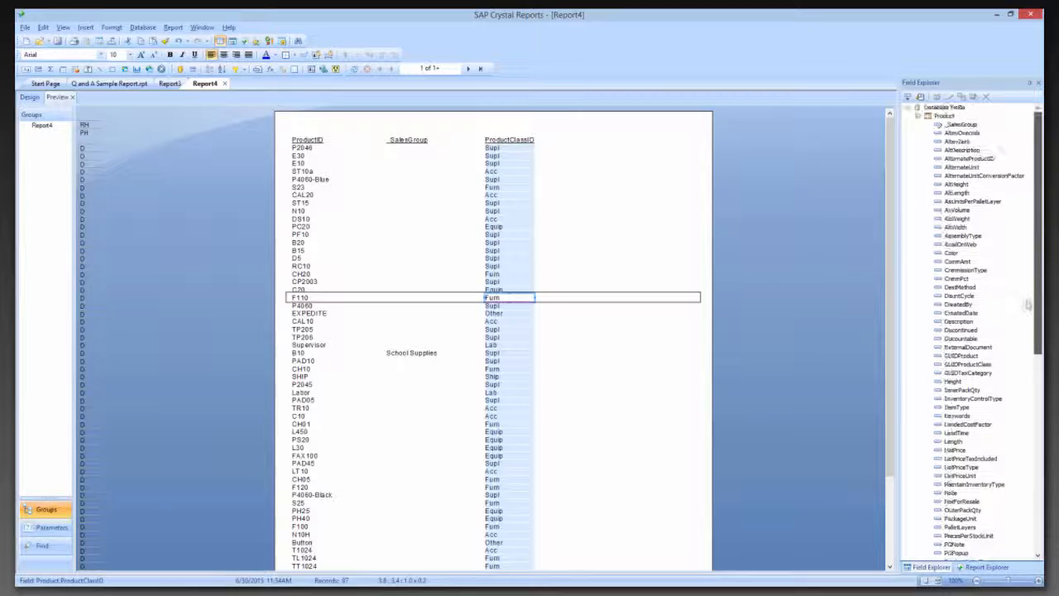
left_click(918, 117)
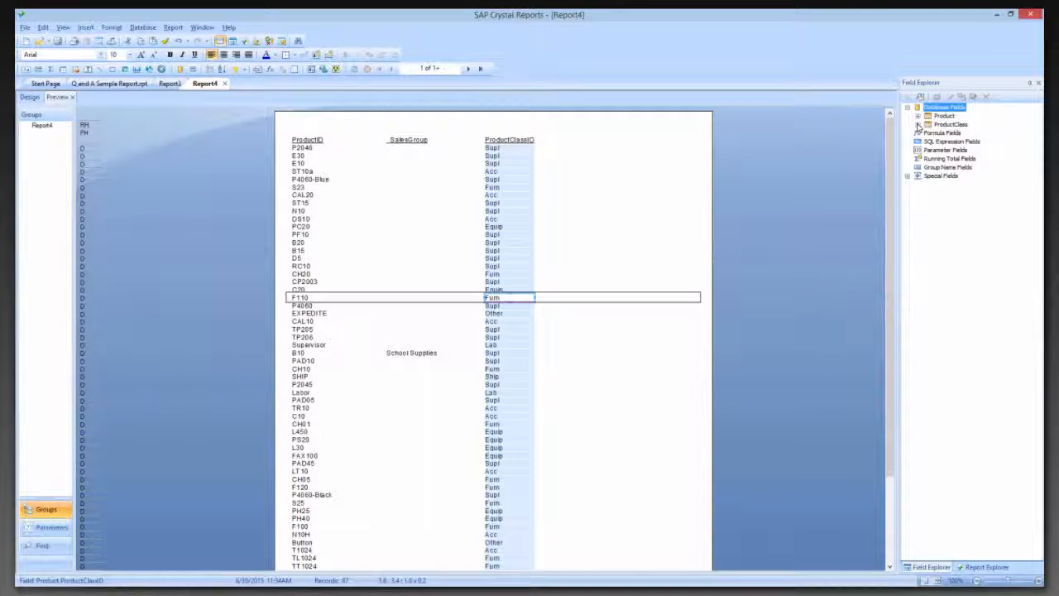
left_click(918, 125)
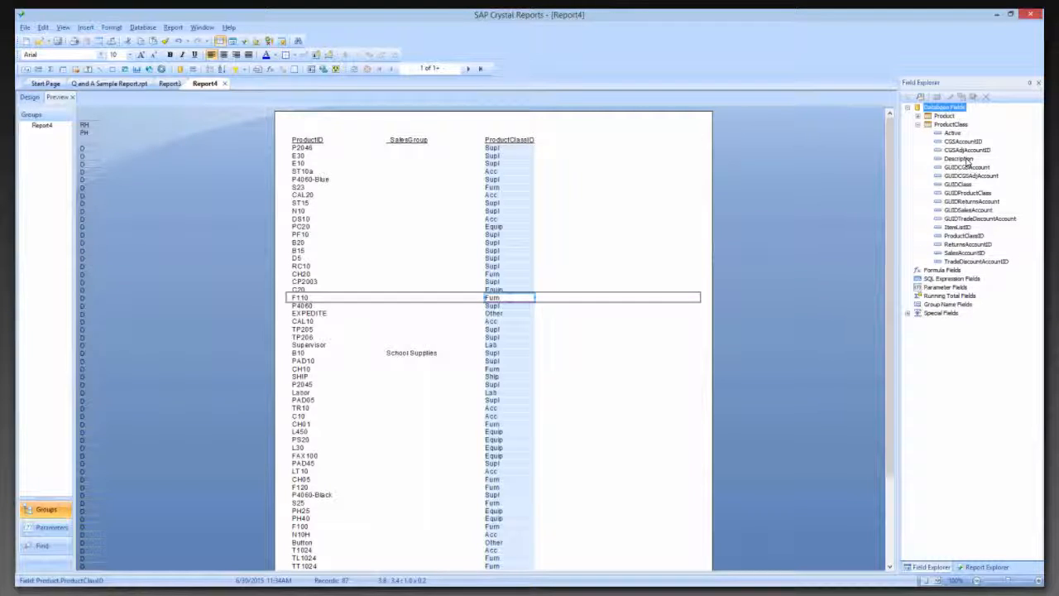
left_click_drag(967, 159, 558, 300)
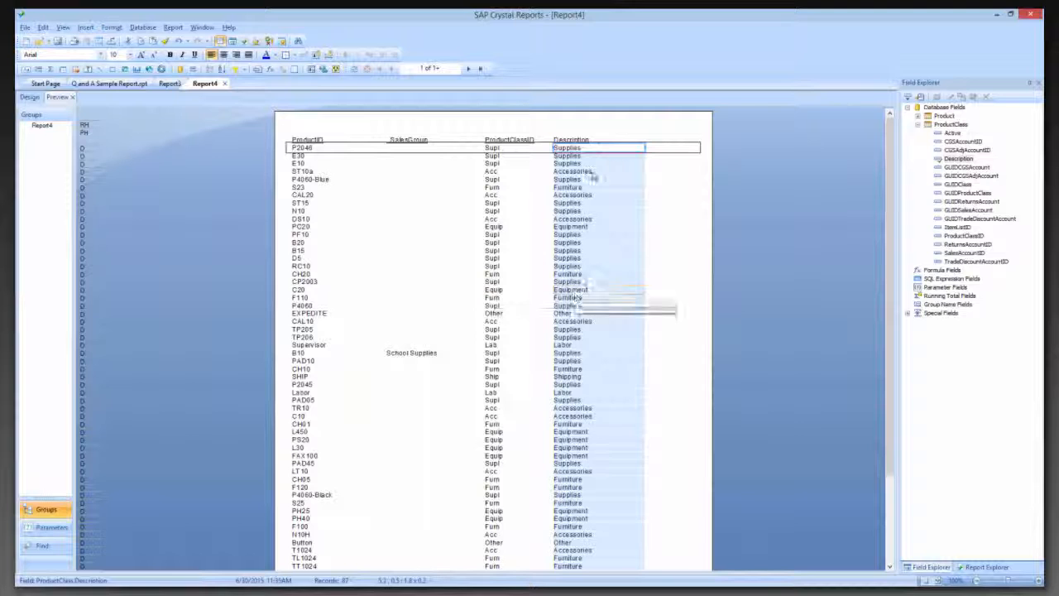
left_click(501, 150)
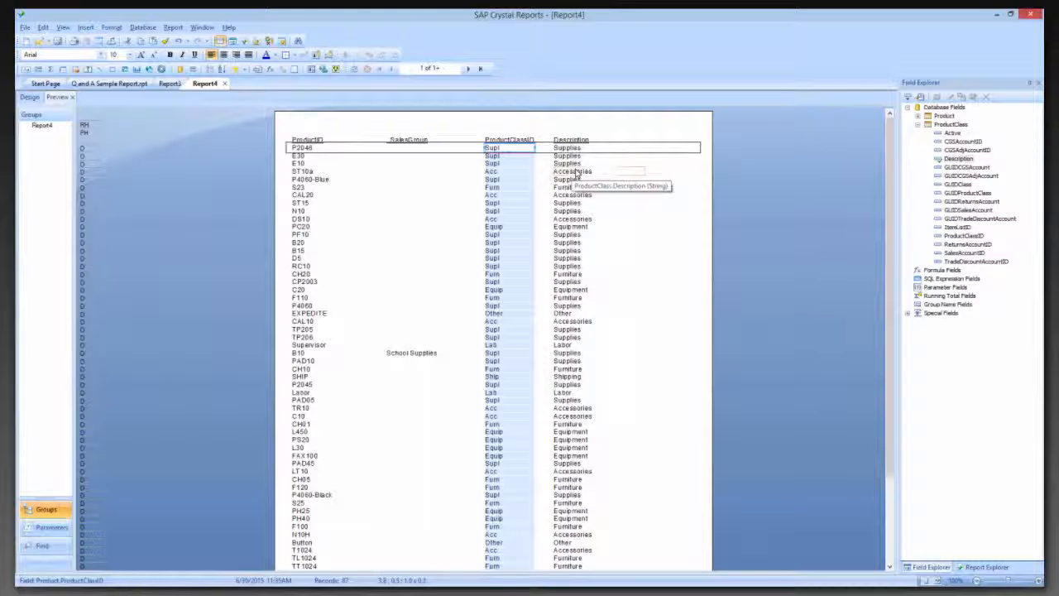
left_click_drag(392, 362, 470, 367)
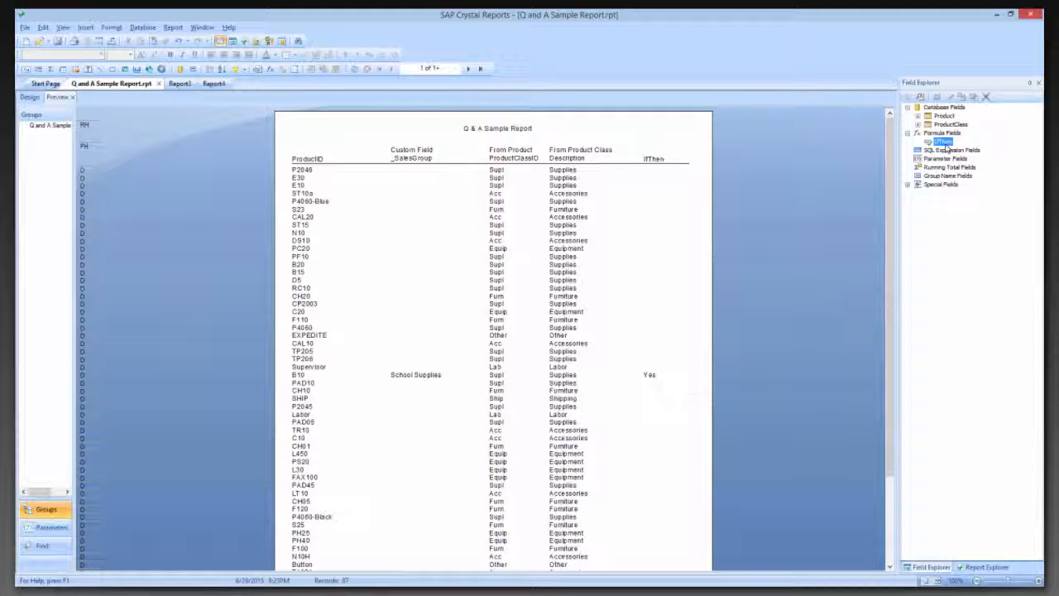
Open the IfThen formula of Q and A Sample Report for editing and examine its 'School Supplies' condition and "Yes" result
right_click(944, 142)
left_click(965, 151)
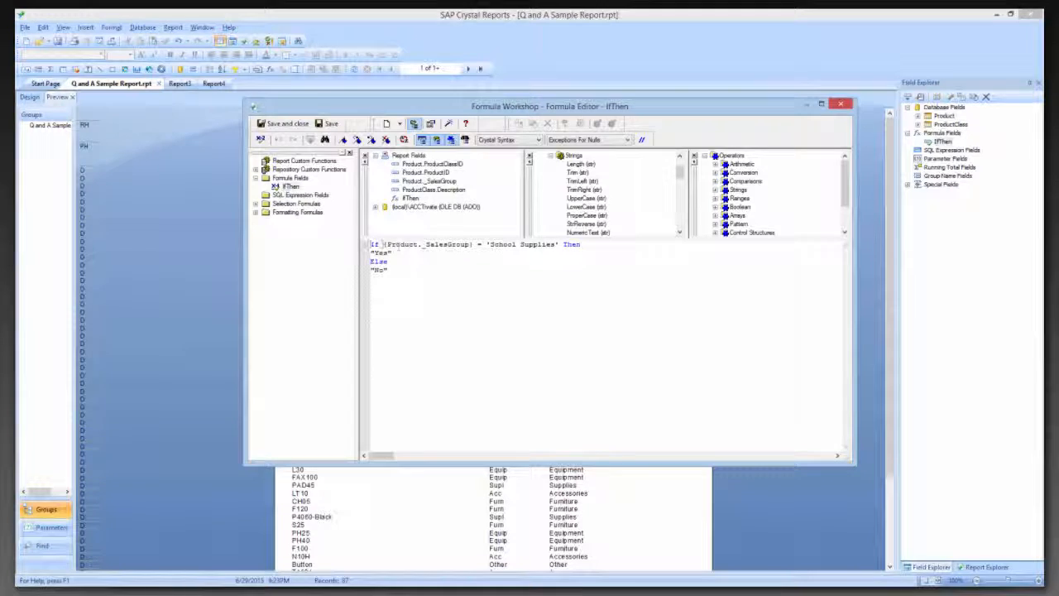
left_click_drag(384, 244, 560, 244)
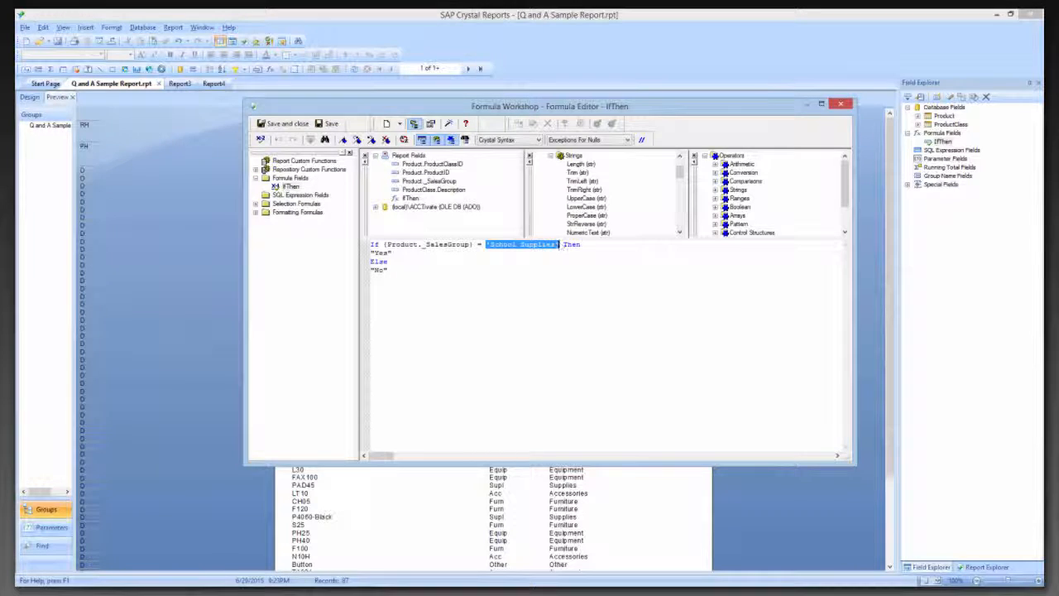
left_click_drag(400, 252, 364, 253)
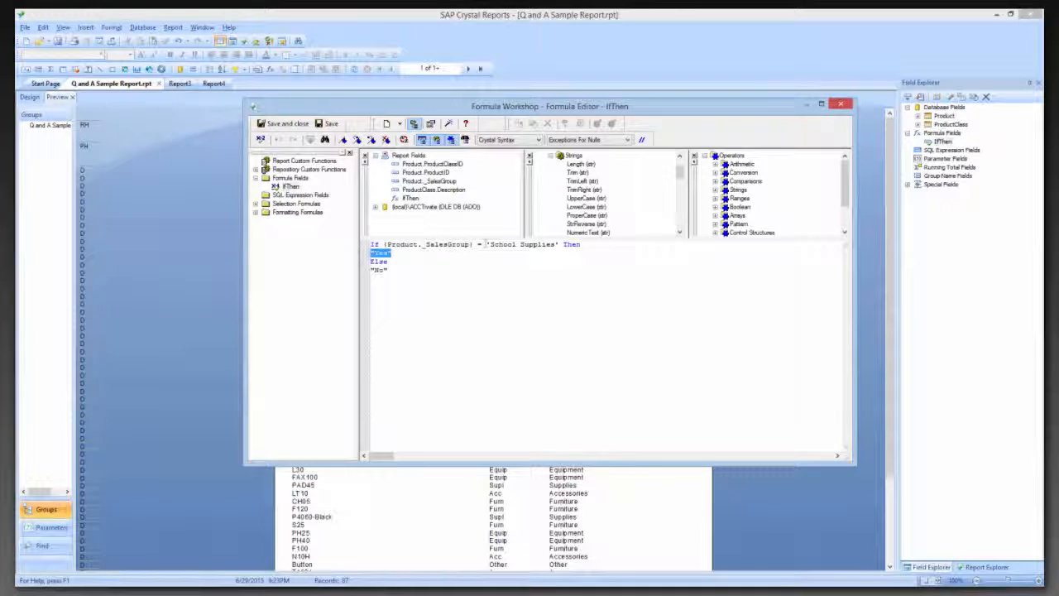
left_click(488, 244)
left_click_drag(554, 245, 561, 246)
left_click_drag(392, 253, 370, 253)
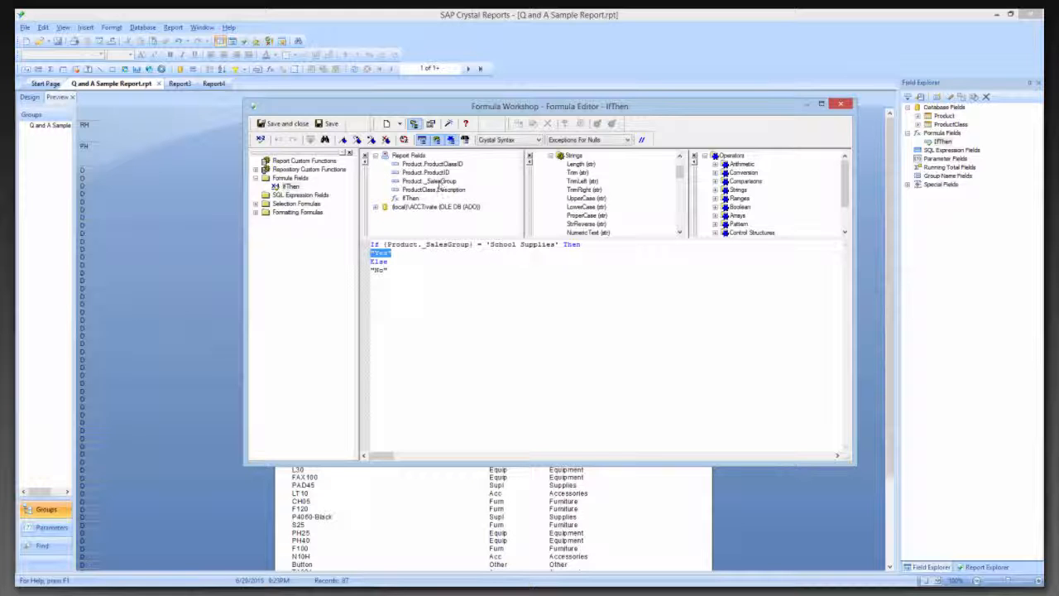
Insert the Product._SalesGroup field on a new line below "Yes" in the IfThen formula as a trial, and delete it again
left_click(401, 258)
key("Return")
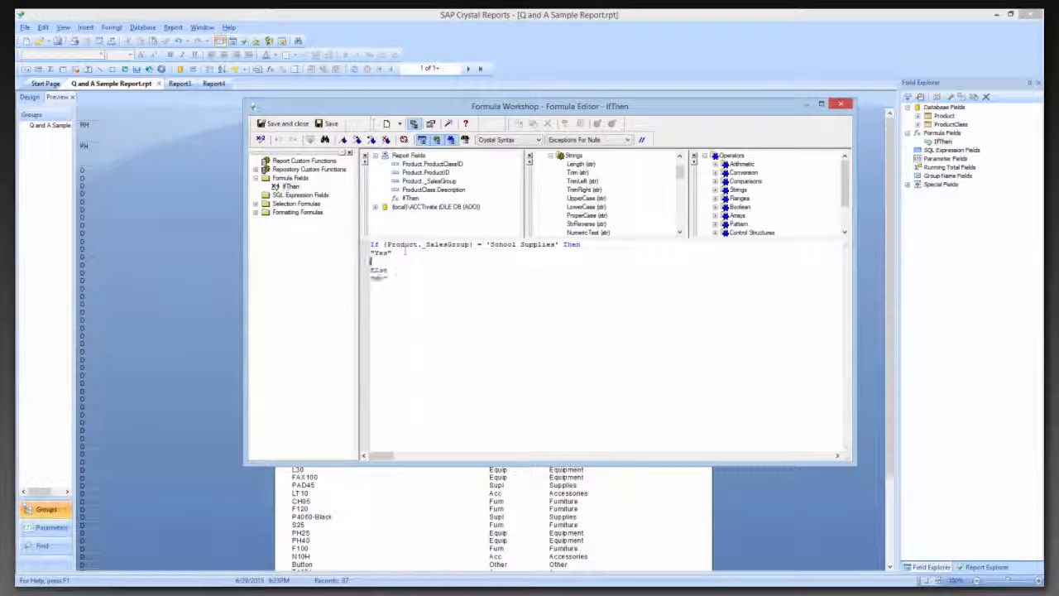
double_click(433, 181)
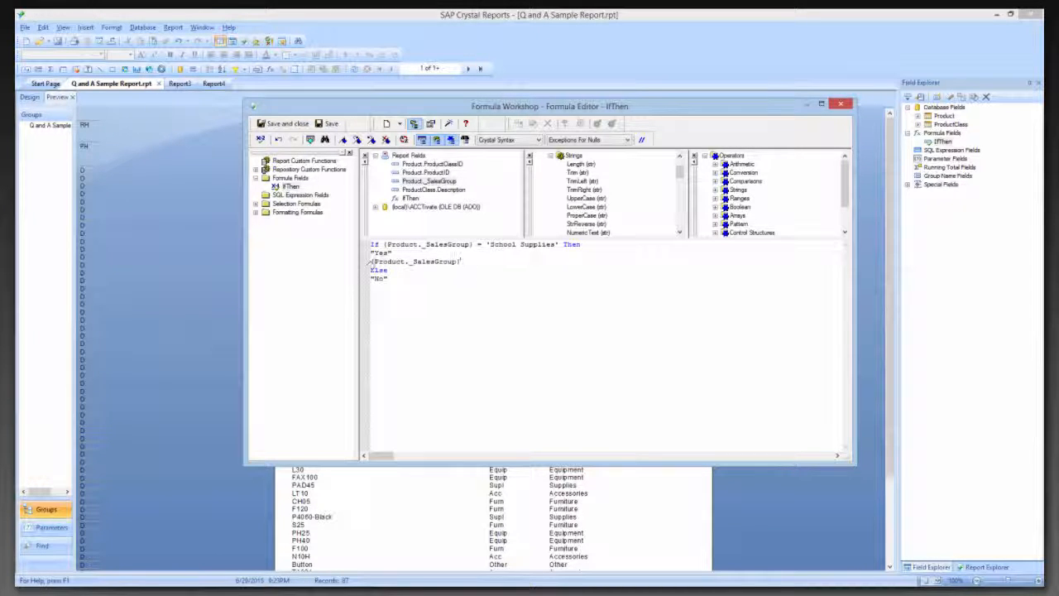
left_click_drag(392, 254, 359, 253)
left_click(461, 262)
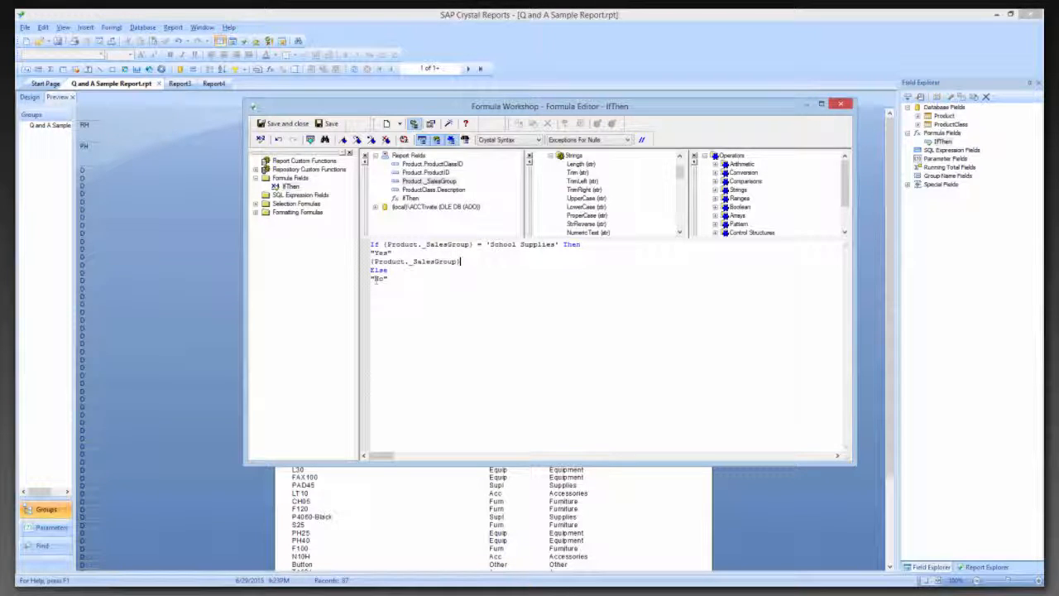
left_click_drag(460, 262, 356, 262)
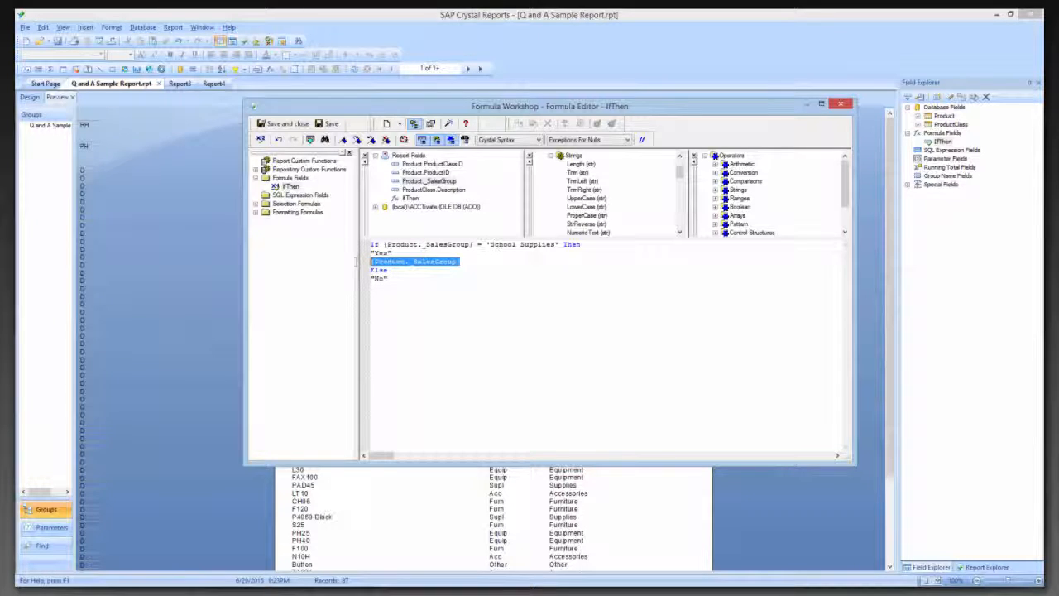
key("Delete")
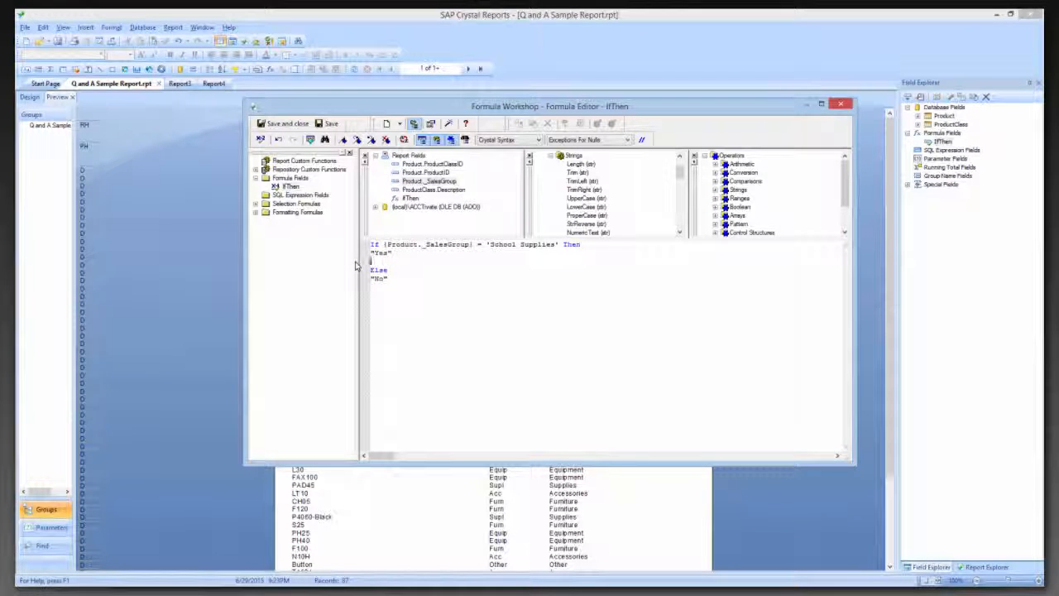
Remove the blank line between "Yes" and Else in the IfThen formula and save and close the formula
key("BackSpace")
left_click(274, 125)
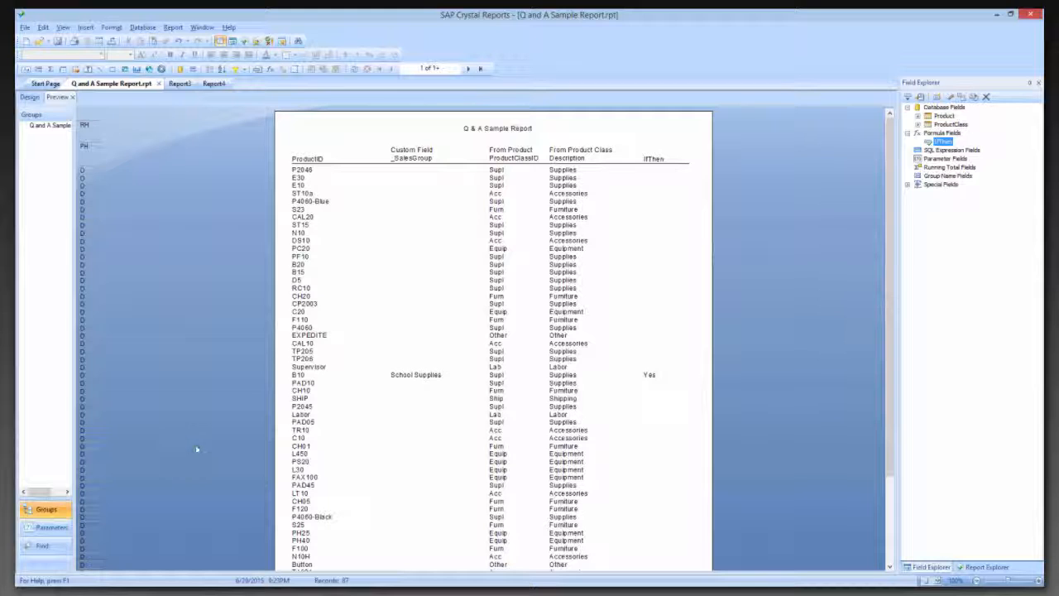
Open the Suppress (No Drill-Down) condition formula for the Details section of Report4 in the Section Expert
left_click(217, 84)
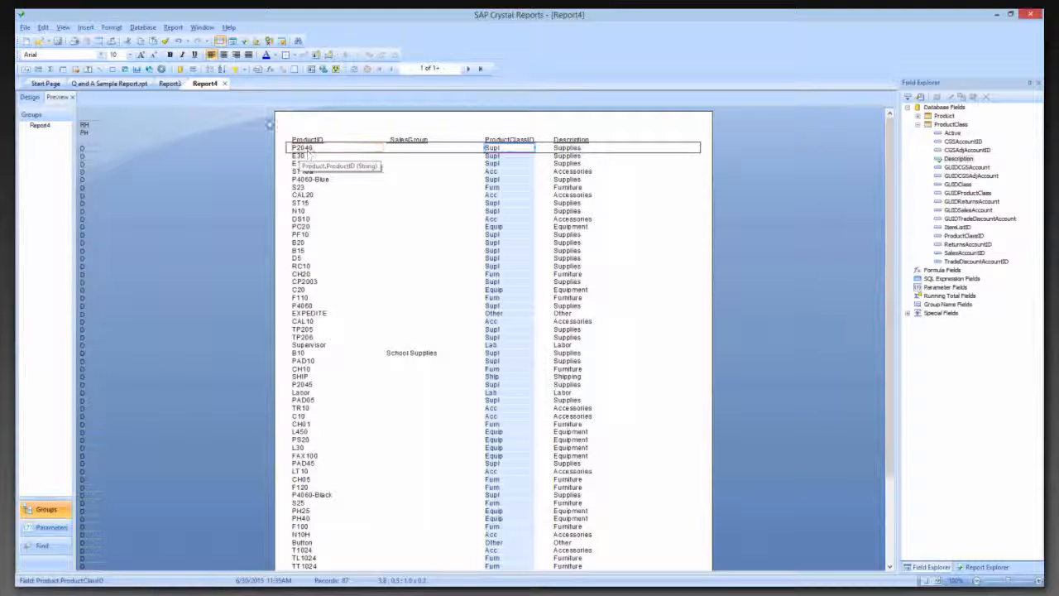
left_click(173, 28)
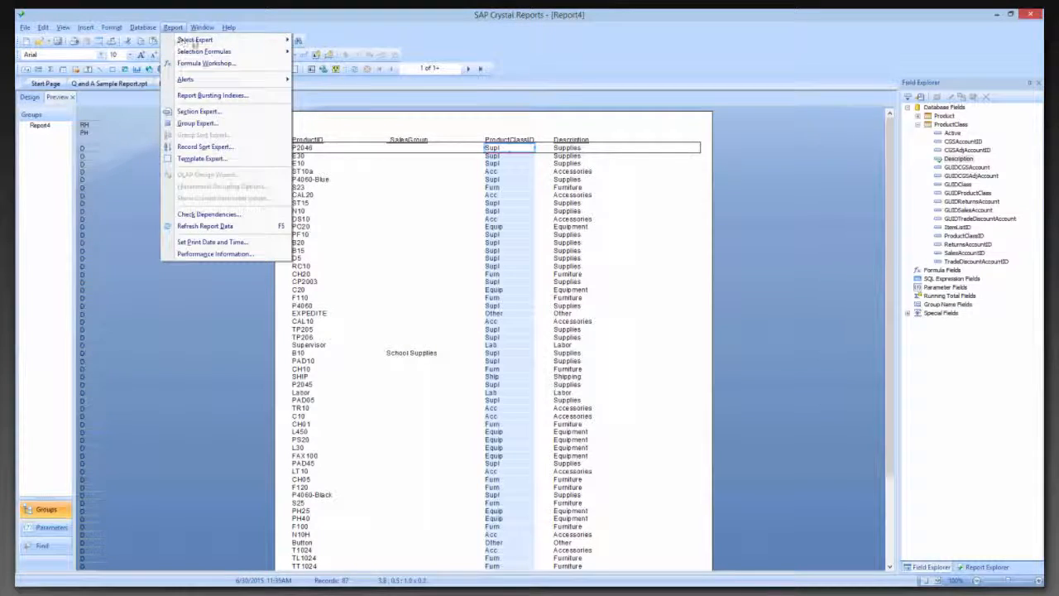
mouse_move(195, 42)
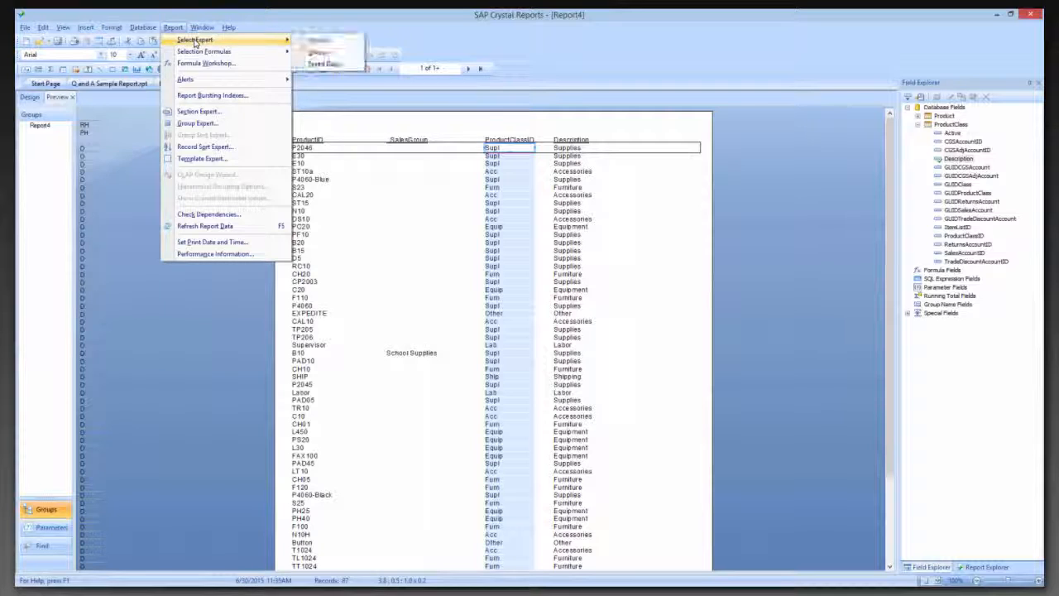
left_click(208, 113)
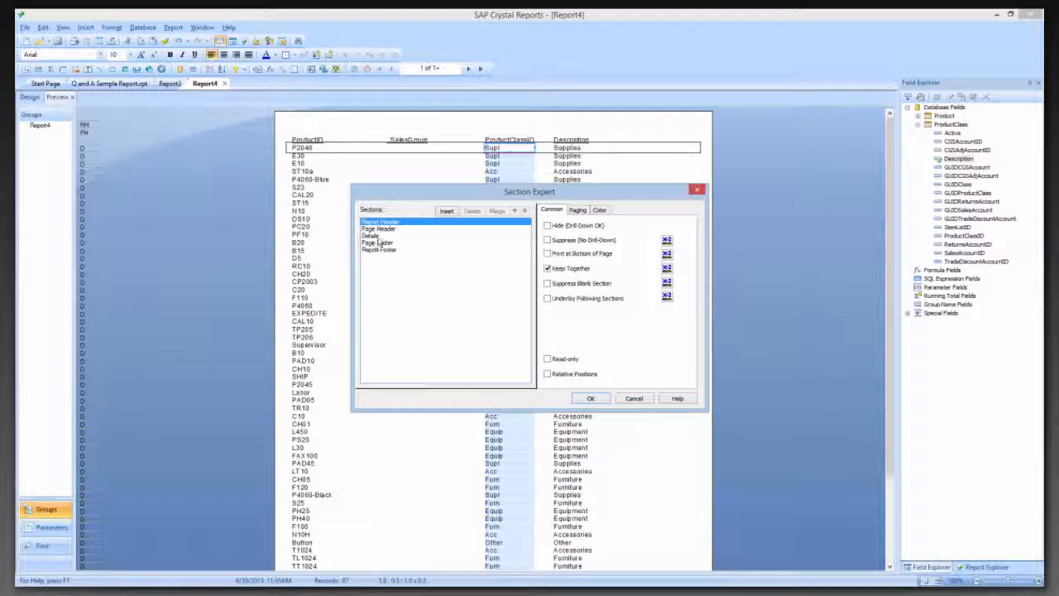
left_click(373, 236)
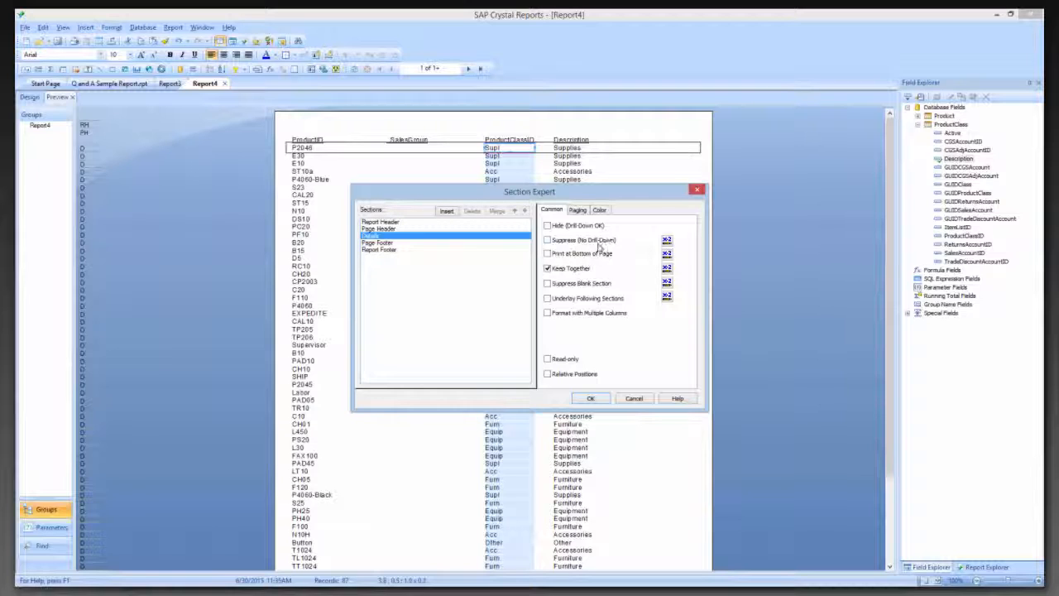
left_click(667, 242)
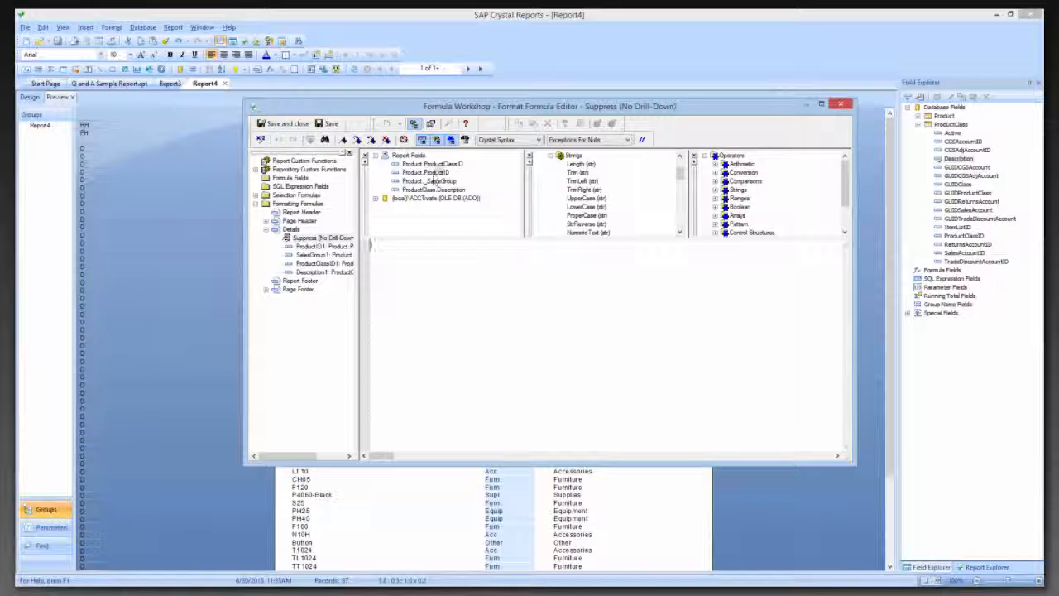
Set the Details suppression formula to {Product.ProductClassID} = "Furn", save it and apply the section settings
double_click(436, 164)
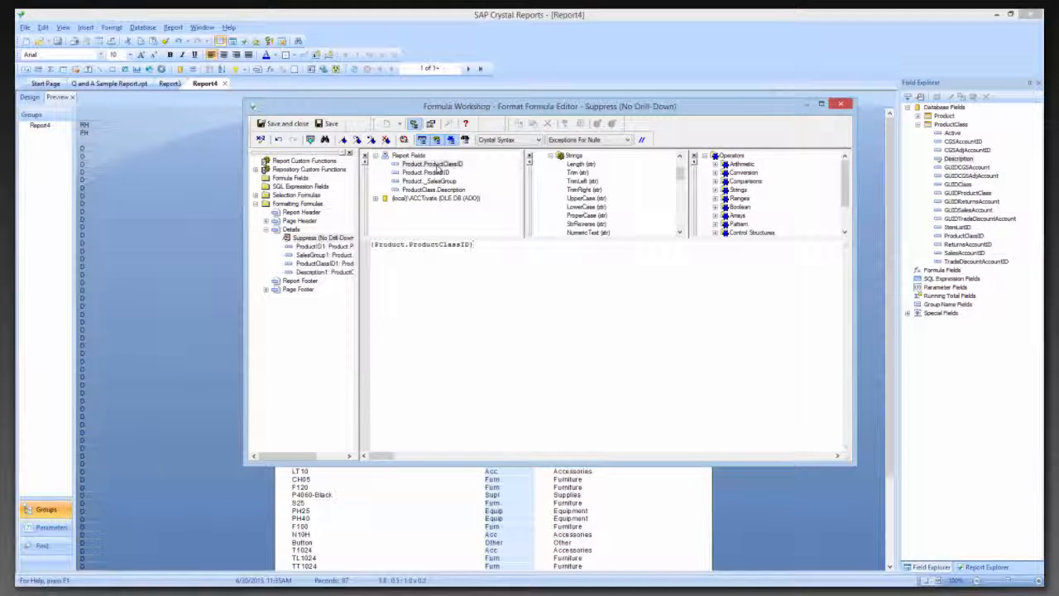
type("=")
type(" '")
type("Furn\"")
key("Left")
key("Left")
key("Left")
key("Left")
key("Left")
key("Left")
key("Left")
key("BackSpace")
left_click(282, 123)
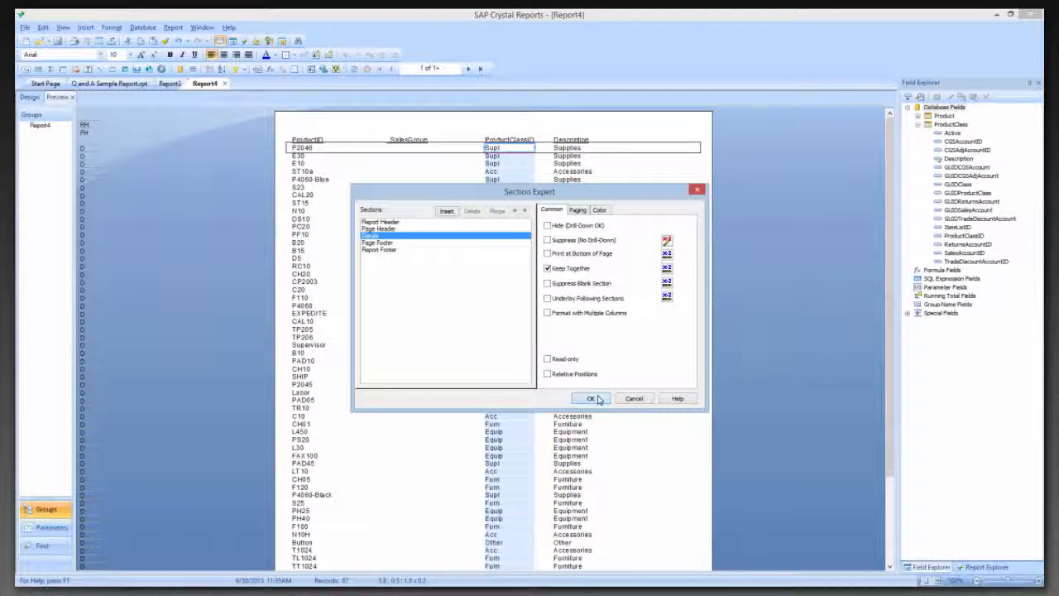
left_click(593, 399)
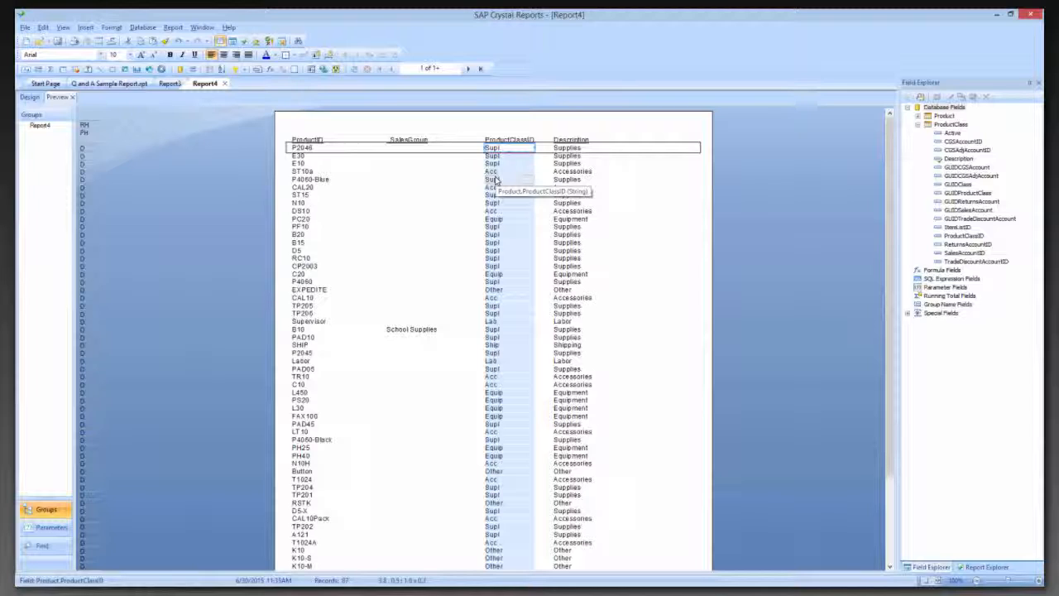
Enable New Page After for Group Footer #1 of Report3 in the Section Expert and apply it
left_click(126, 85)
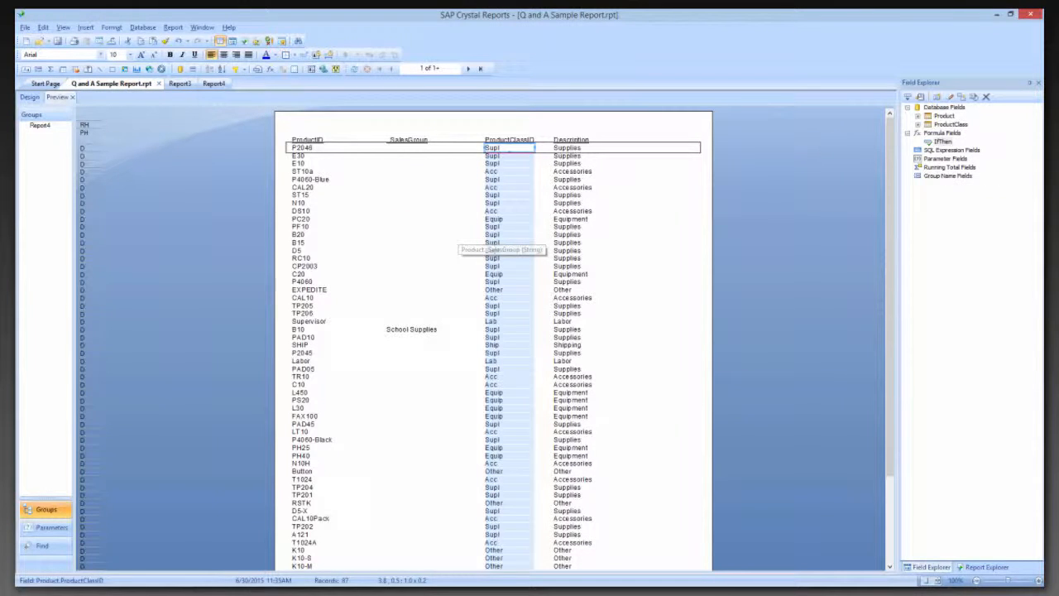
left_click(181, 85)
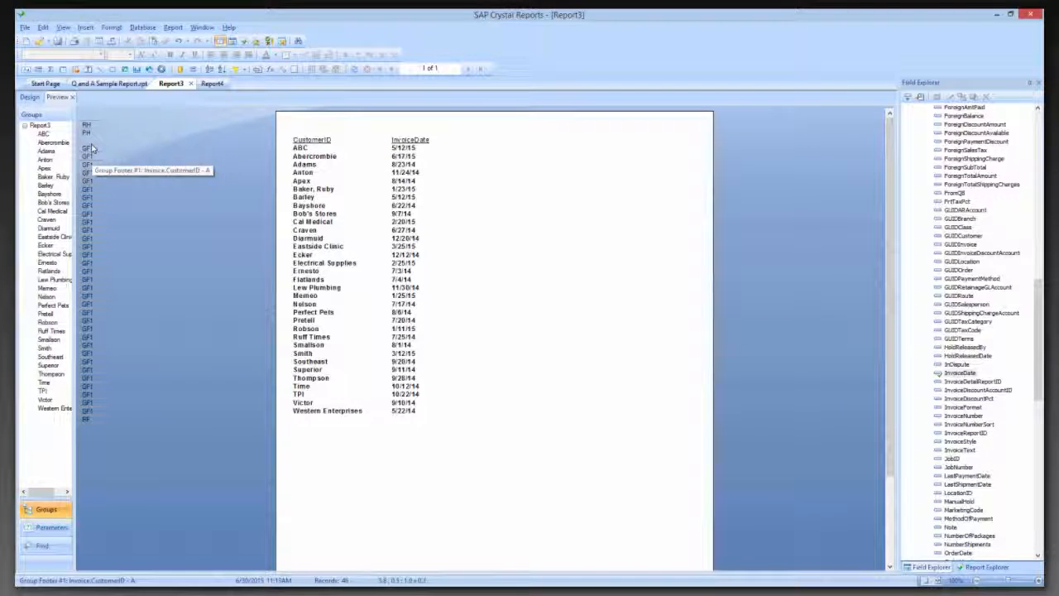
left_click(30, 98)
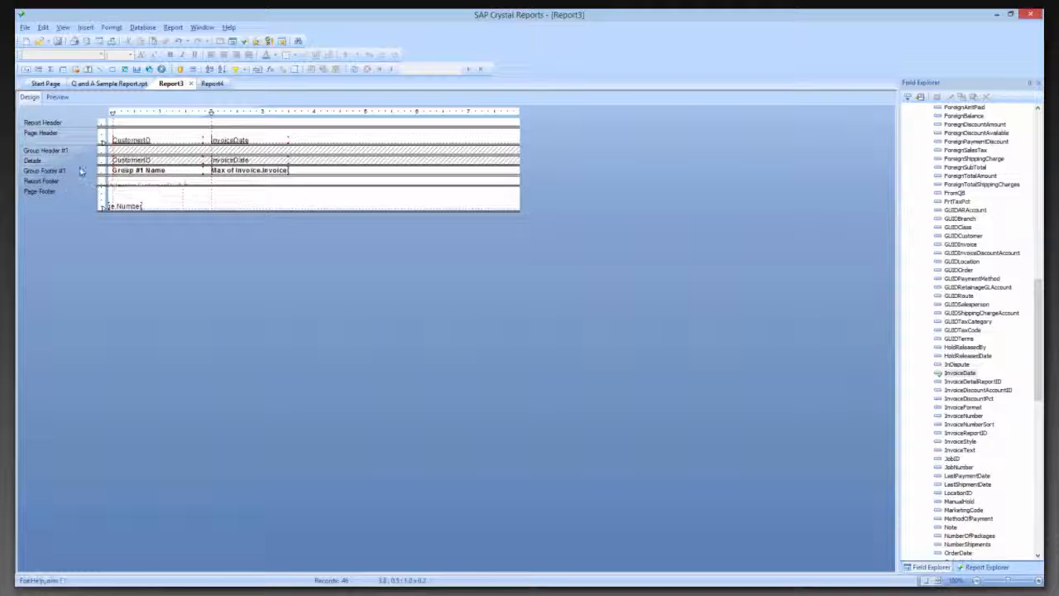
right_click(81, 170)
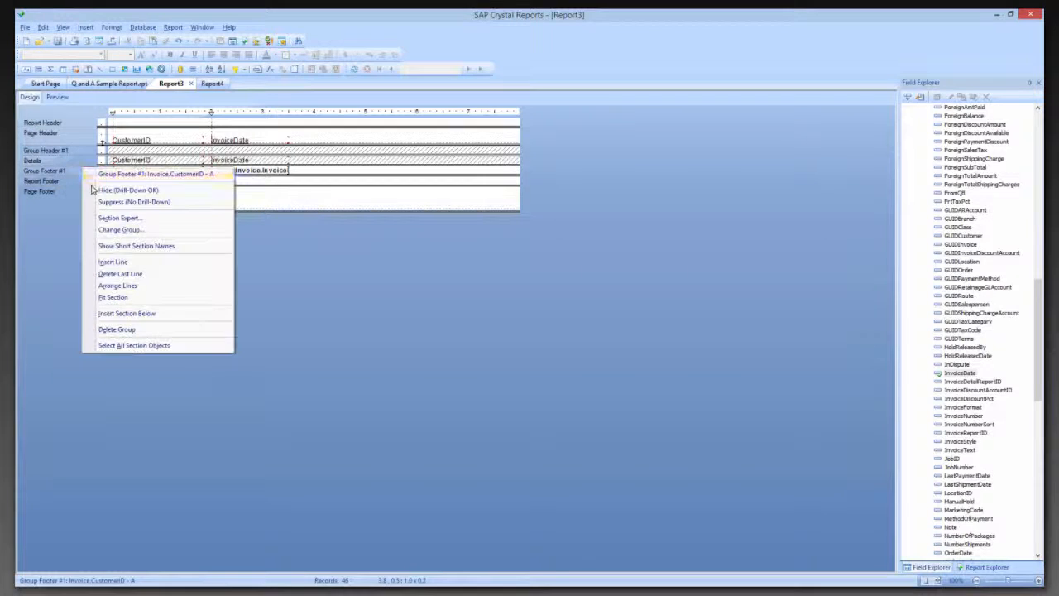
left_click(122, 218)
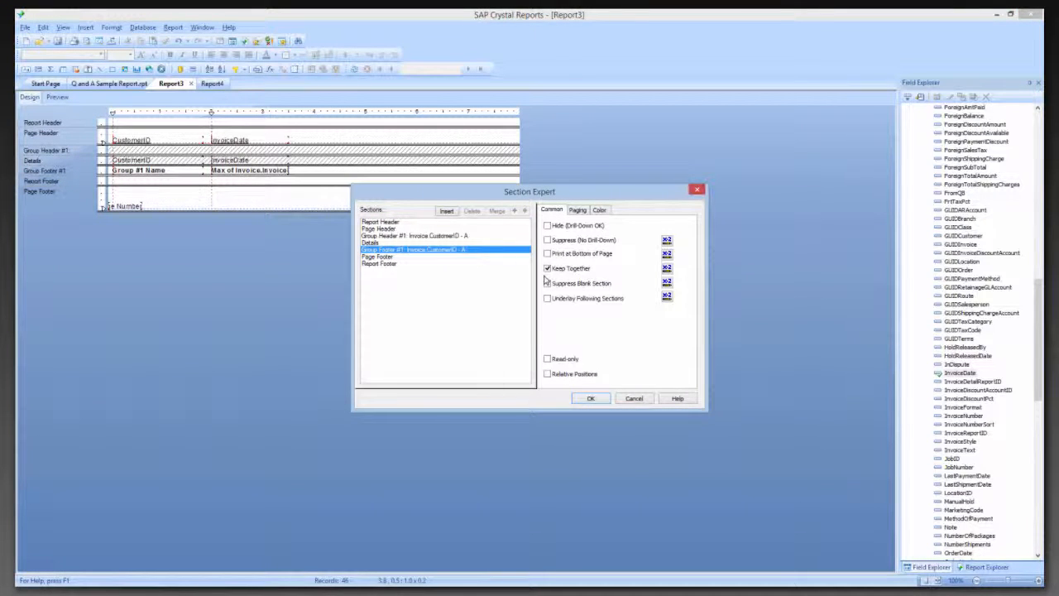
left_click(582, 212)
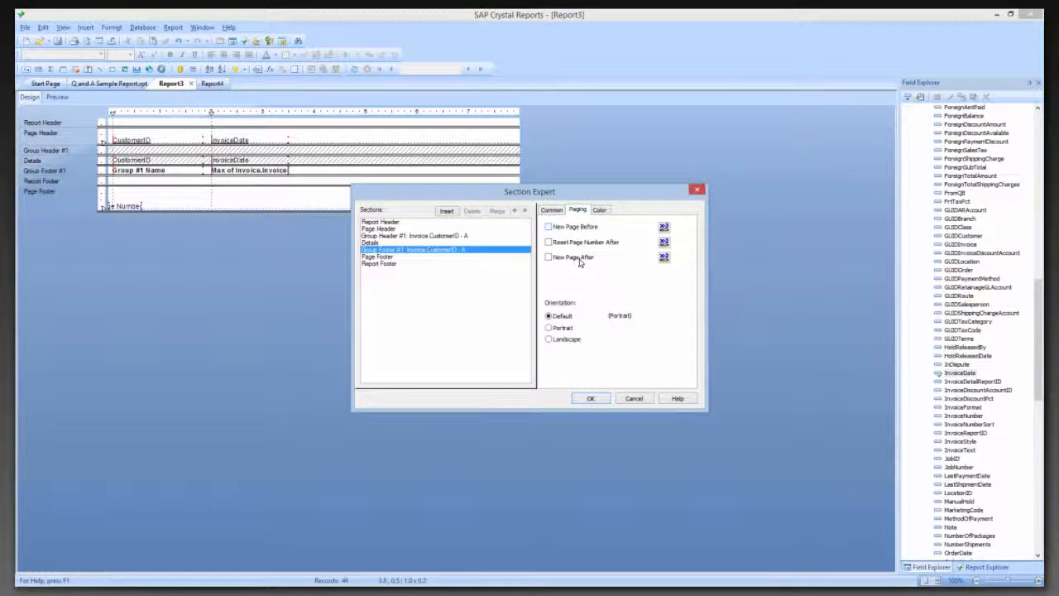
left_click(550, 257)
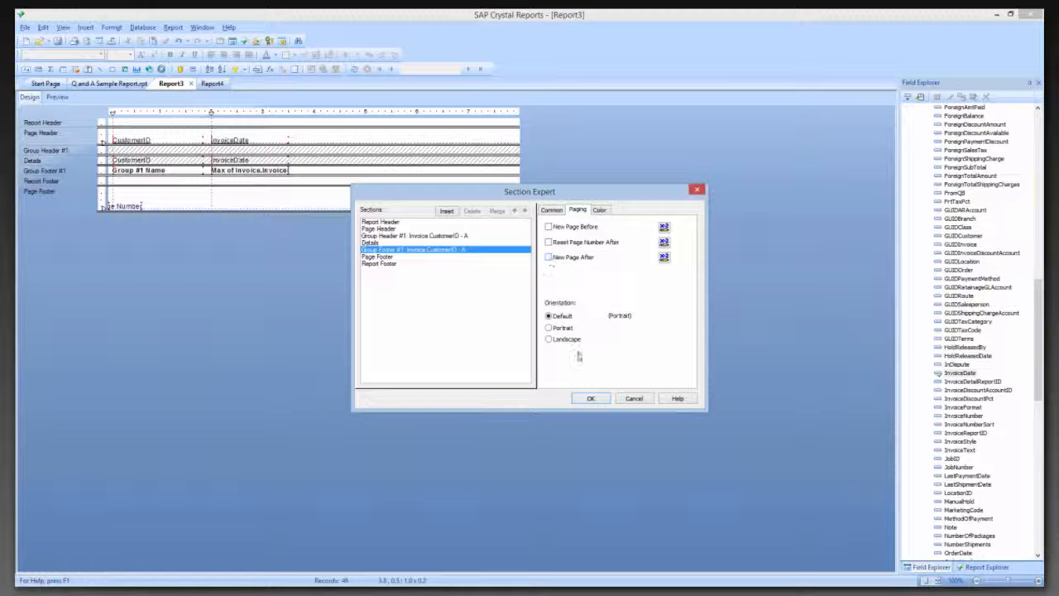
left_click(592, 400)
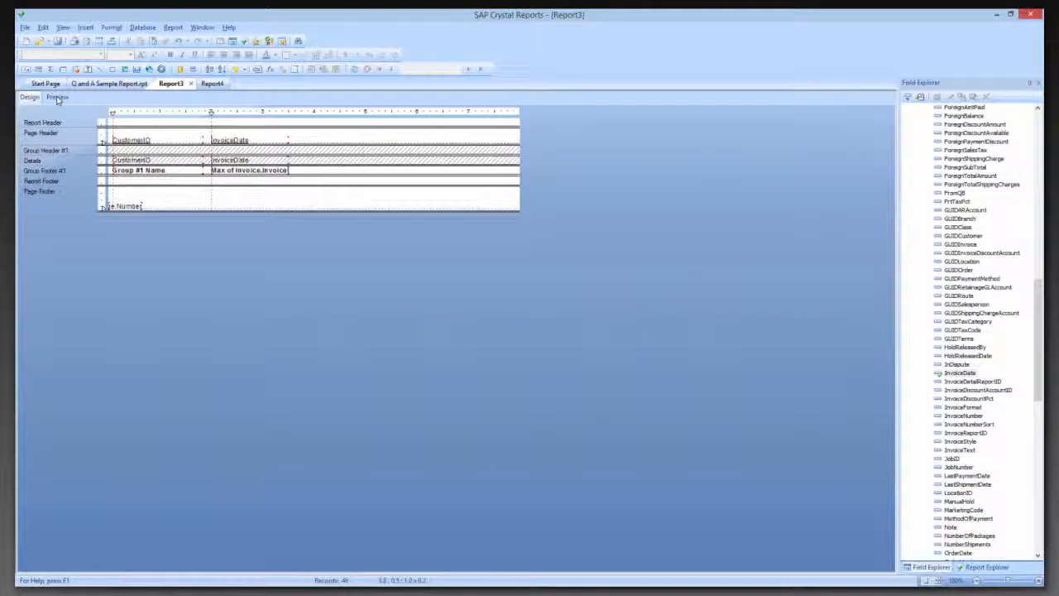
Refresh the Report3 preview and page forward to page 4 to check the page break after each customer
key("F5")
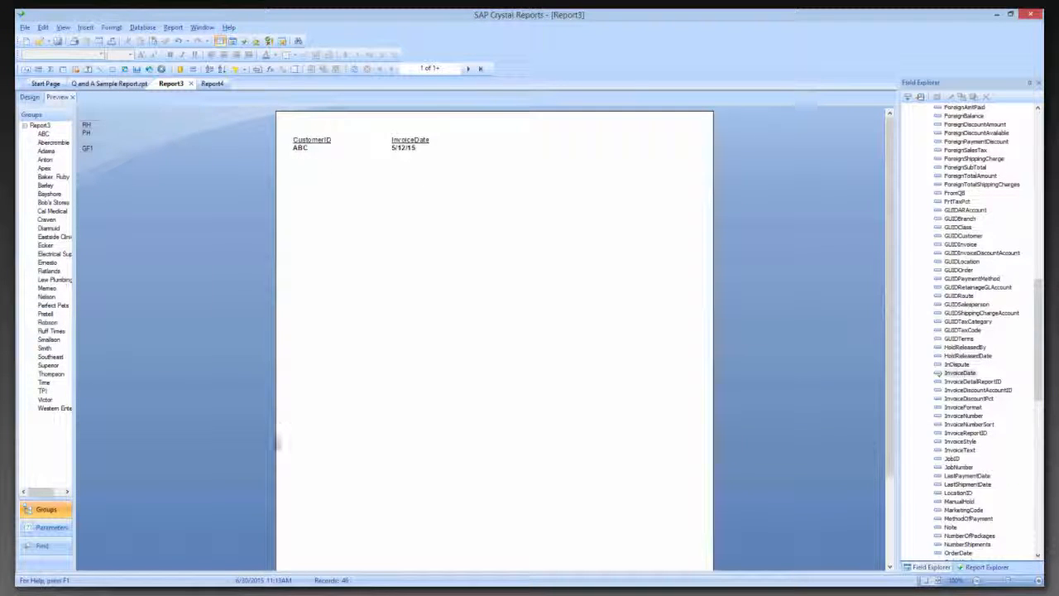
left_click(468, 69)
left_click(468, 69)
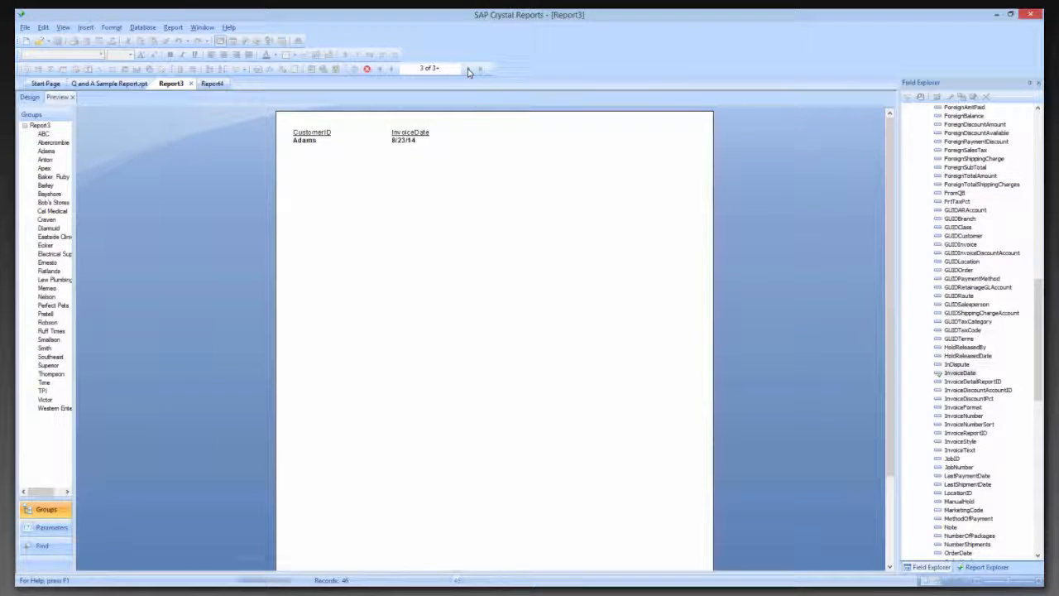
left_click(468, 70)
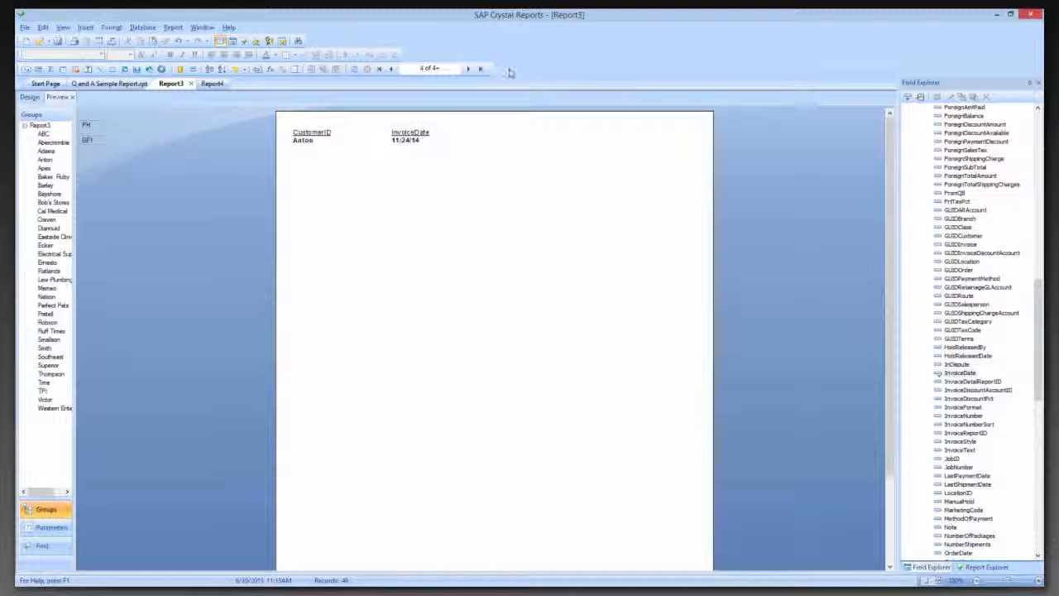
Switch to File Explorer and open the folder C:\Program Files (x86)\ACCTivate\Reports
left_click(128, 69)
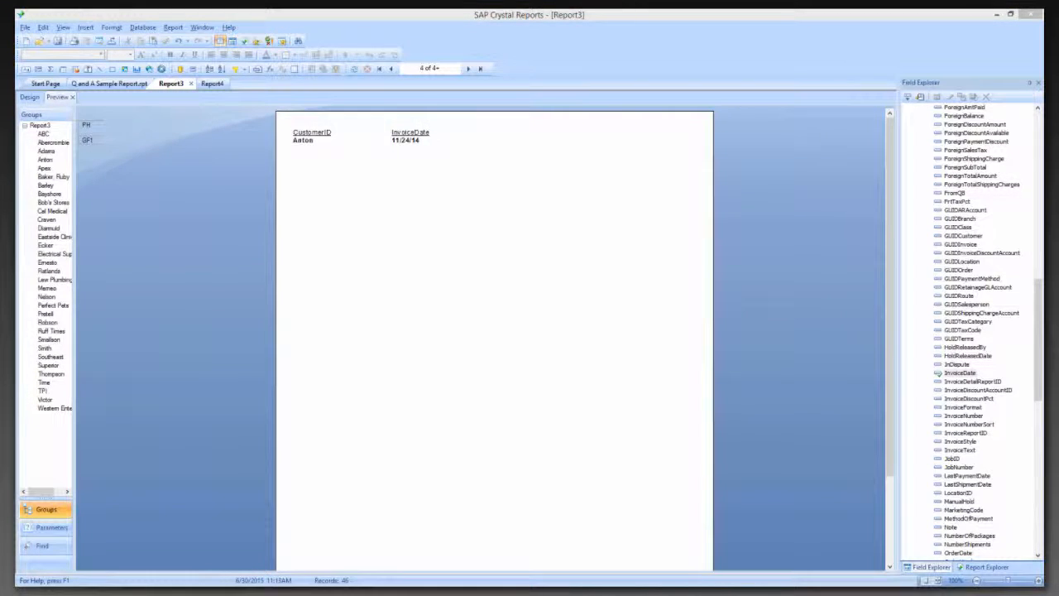
left_click_drag(16, 147, 661, 70)
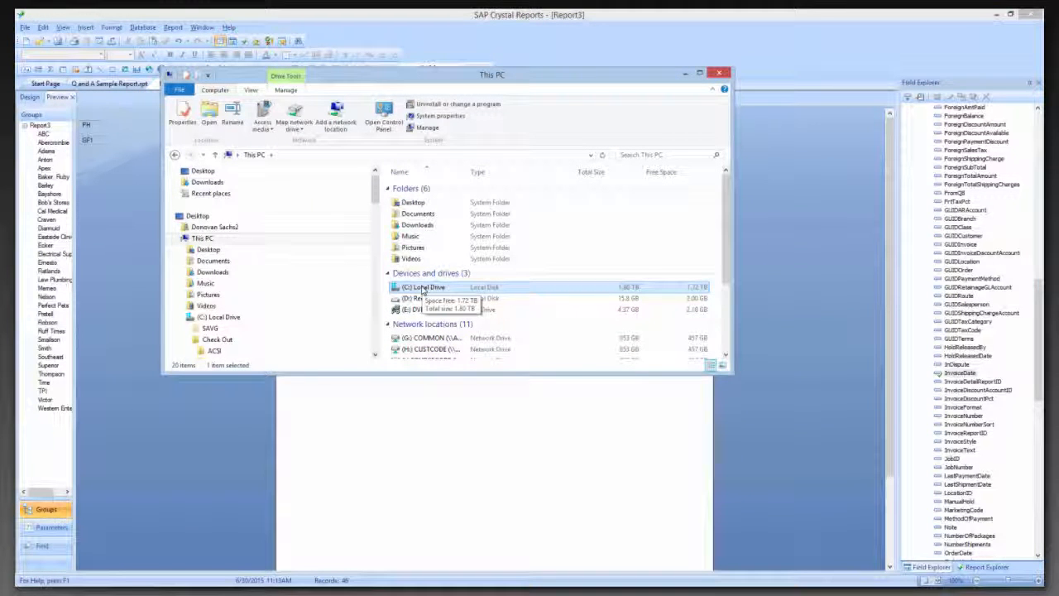
double_click(423, 288)
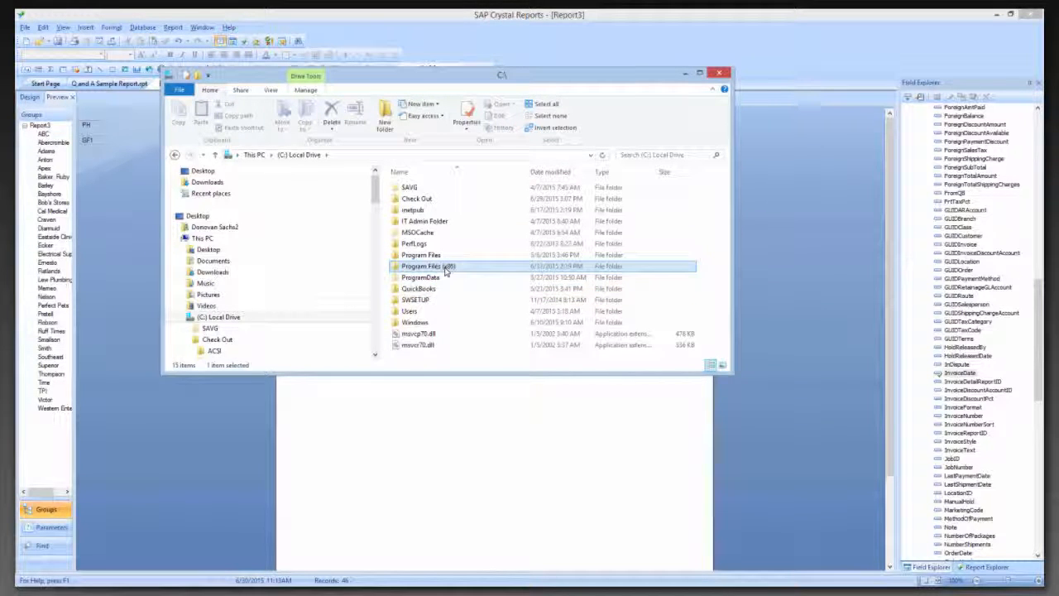
double_click(445, 266)
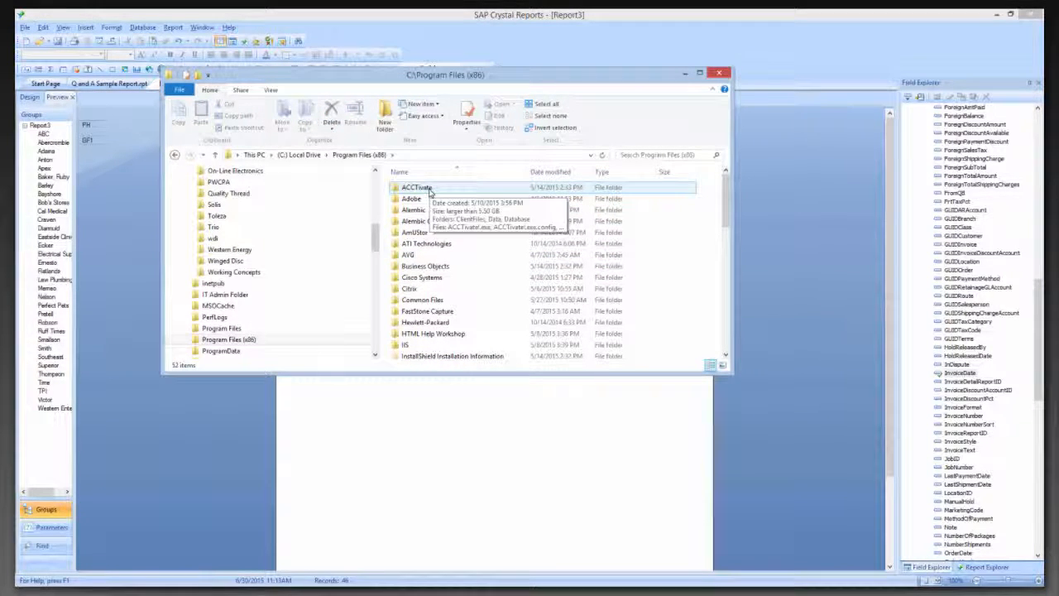
left_click(430, 192)
double_click(430, 192)
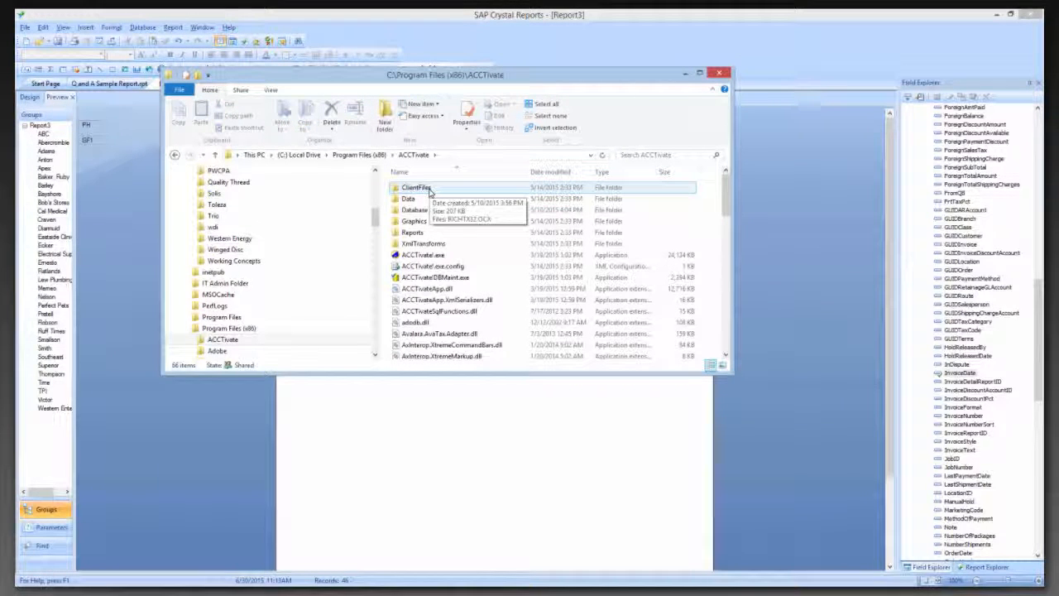
double_click(414, 234)
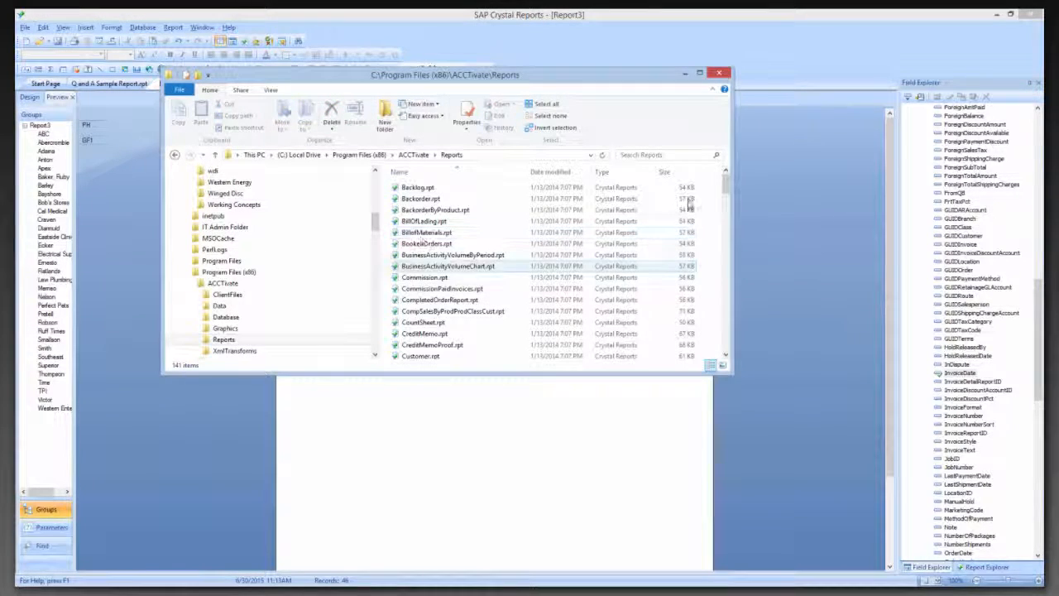
Enlarge the folder window to show more report files and copy Commission.rpt
left_click_drag(724, 192, 720, 255)
left_click_drag(718, 299, 724, 177)
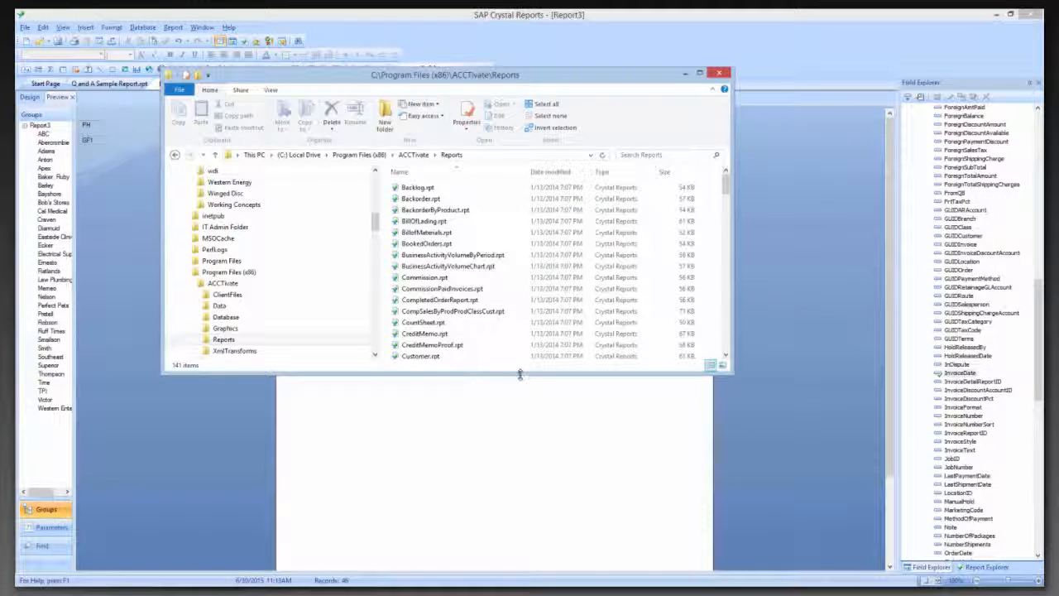
left_click_drag(521, 372, 530, 553)
left_click(467, 211)
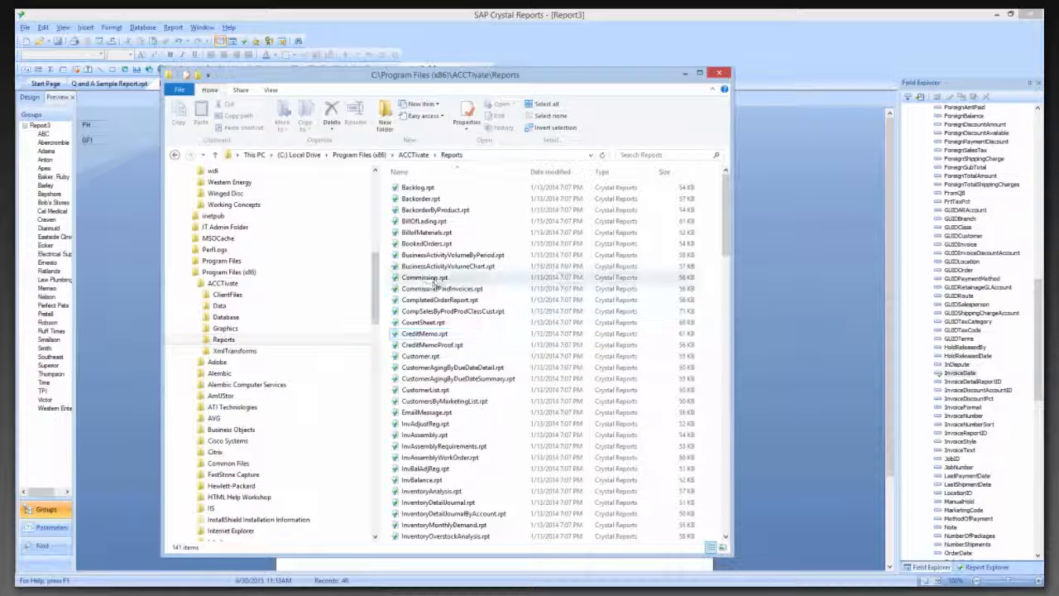
left_click(435, 281)
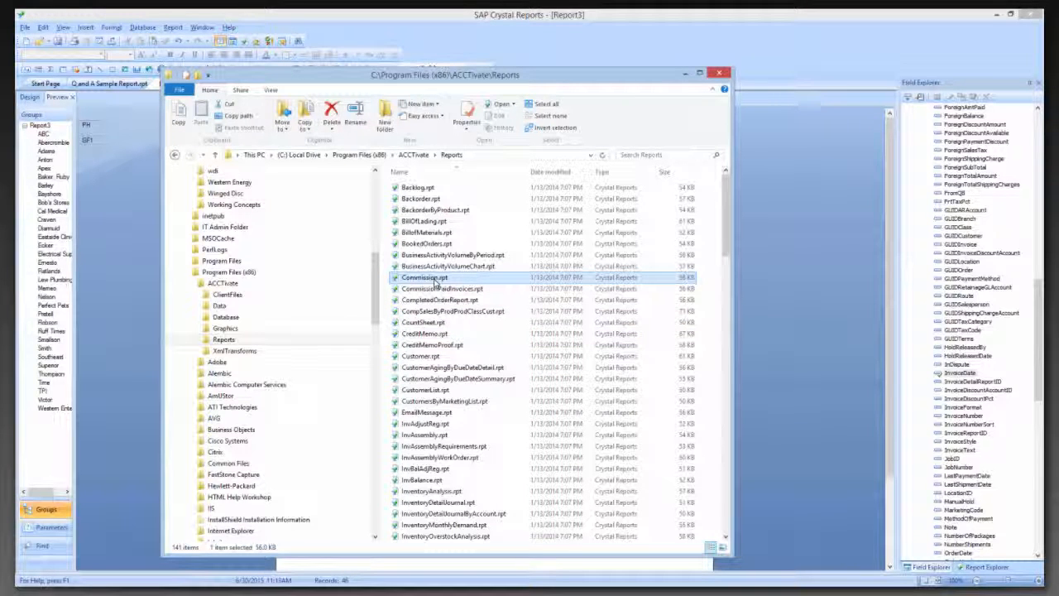
key("ctrl+c")
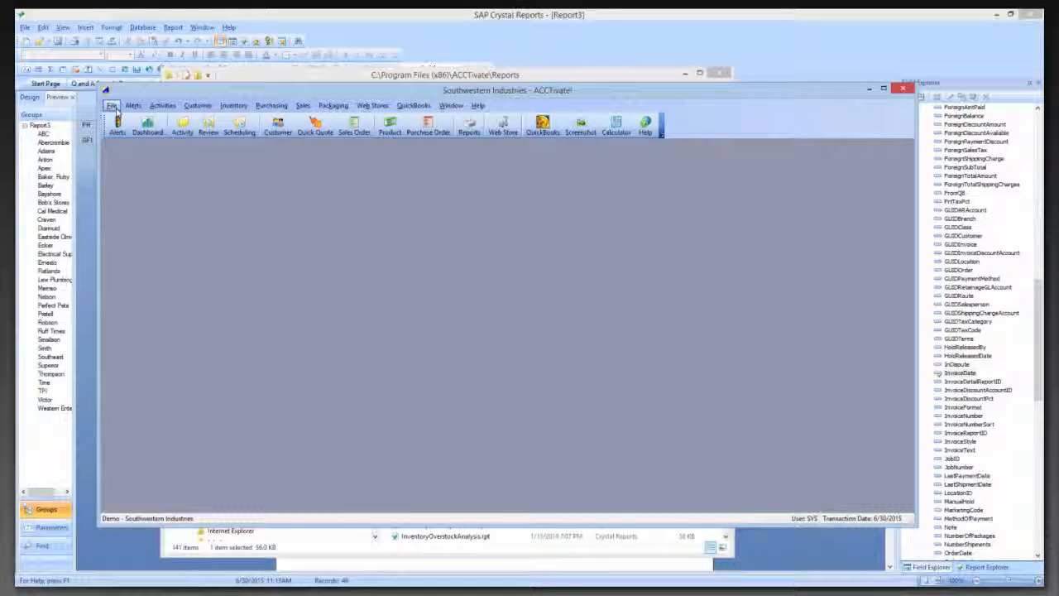
Switch to ACCTivate and show the Commission Report's properties in Configuration Manager's Report Catalog, under OrderProcessing's Salesperson Sales Reports
left_click(116, 109)
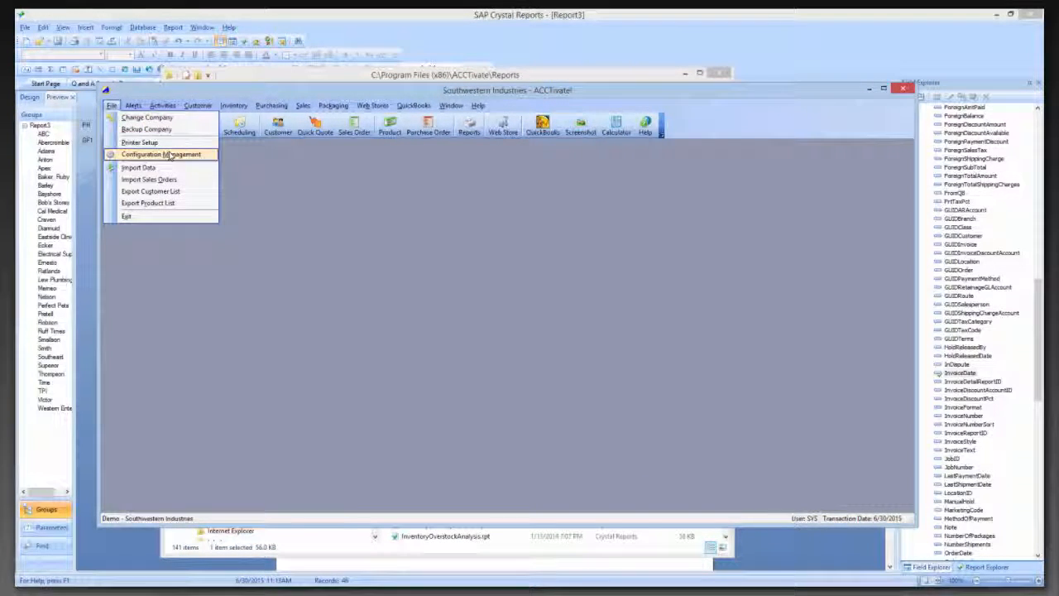
left_click(168, 155)
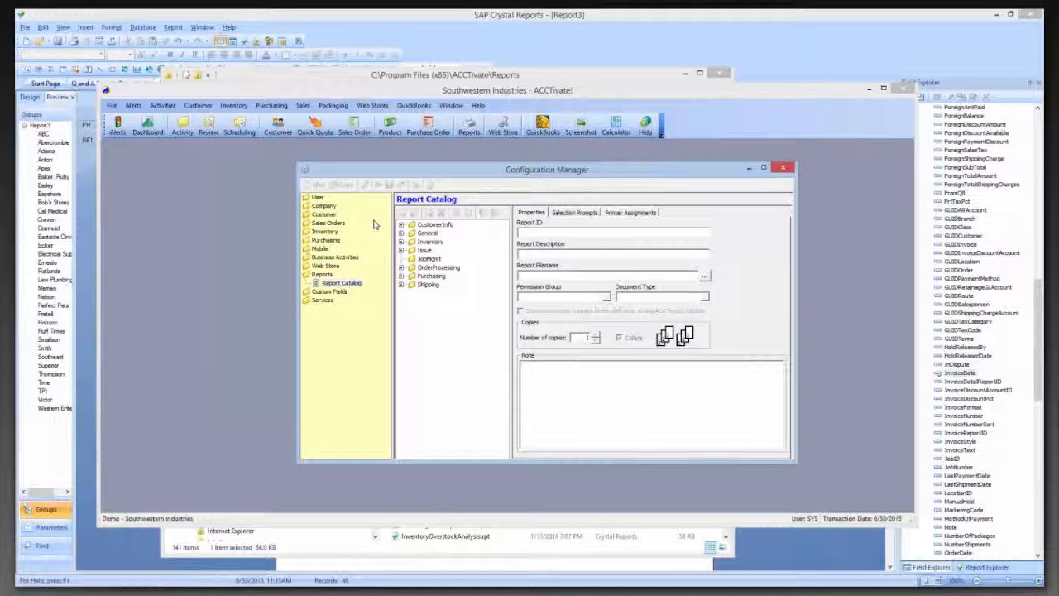
double_click(438, 267)
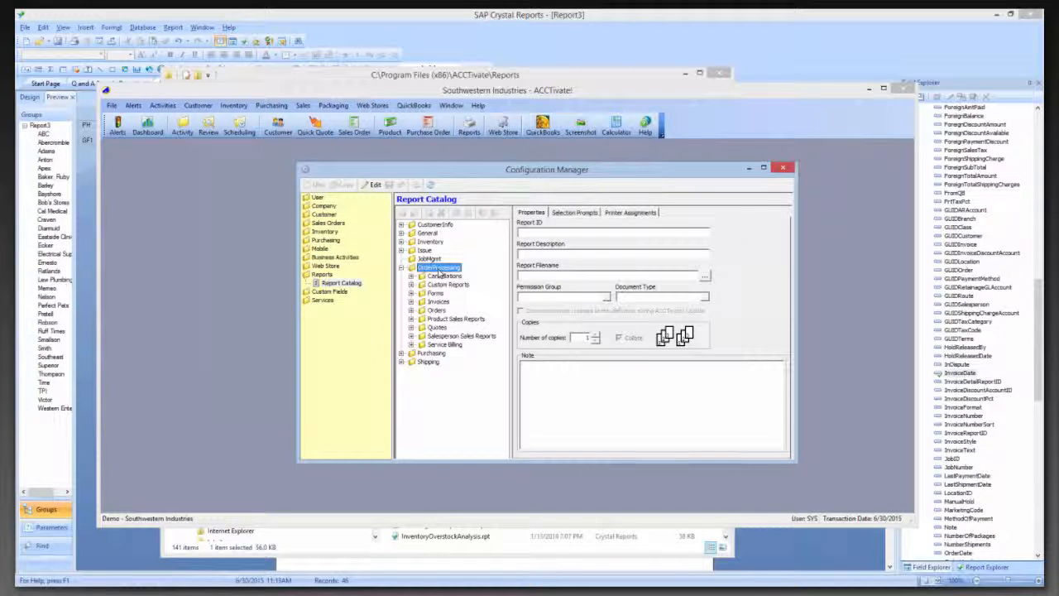
double_click(461, 336)
left_click(462, 352)
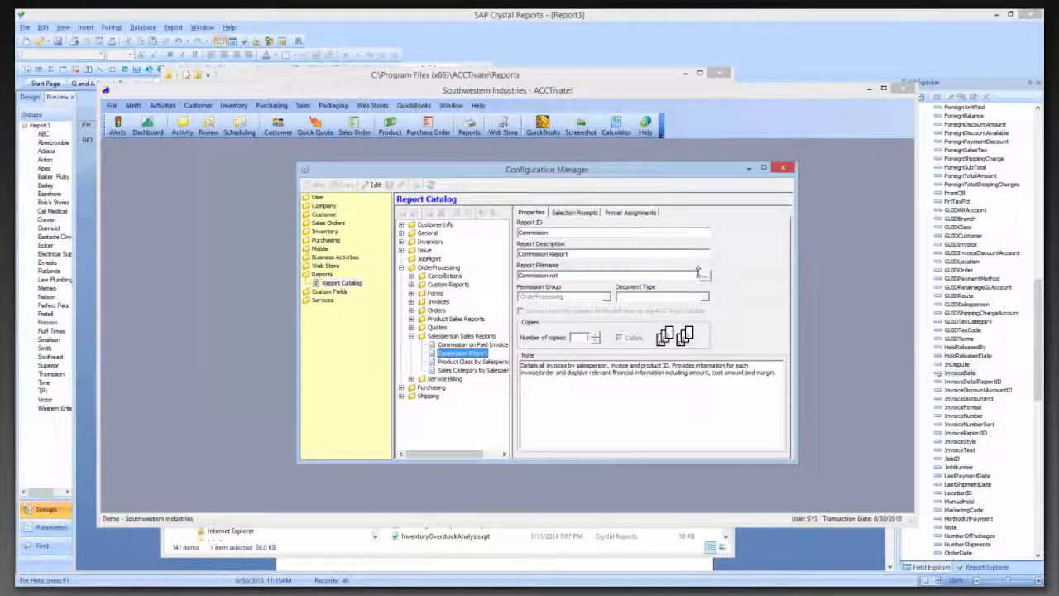
Switch to File Explorer and paste the copied Commission.rpt into C:\ProgramData\Alterity\ACCTivate\CustomReports
key("ctrl+e")
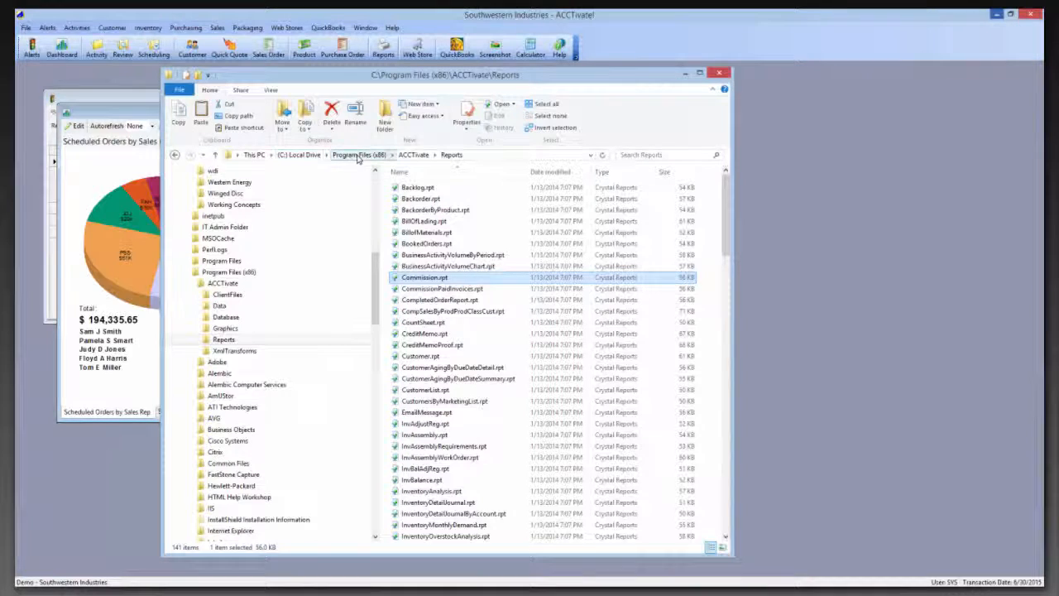
left_click(315, 157)
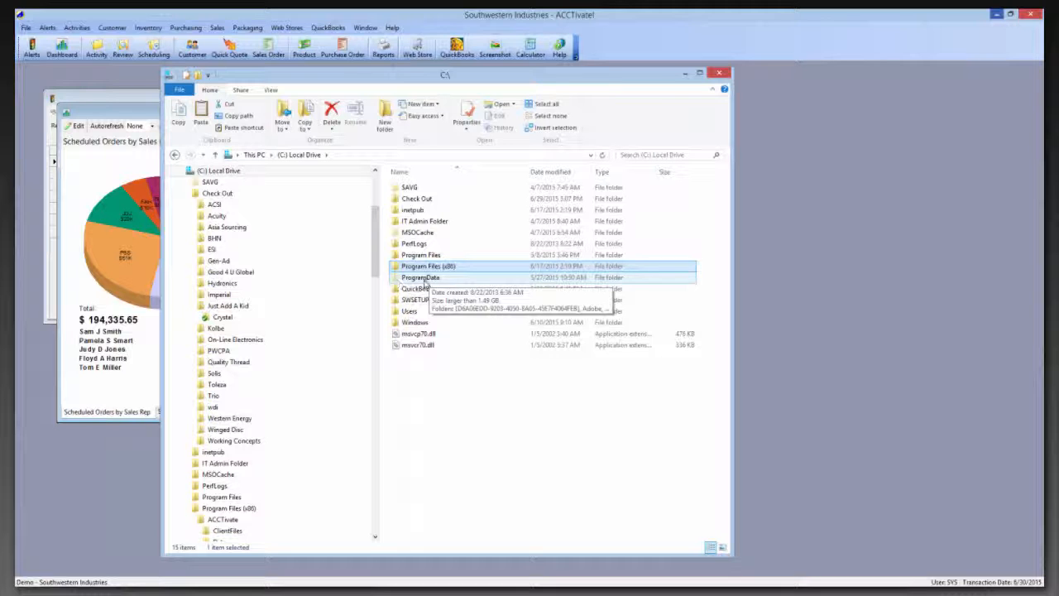
left_click(426, 282)
double_click(425, 282)
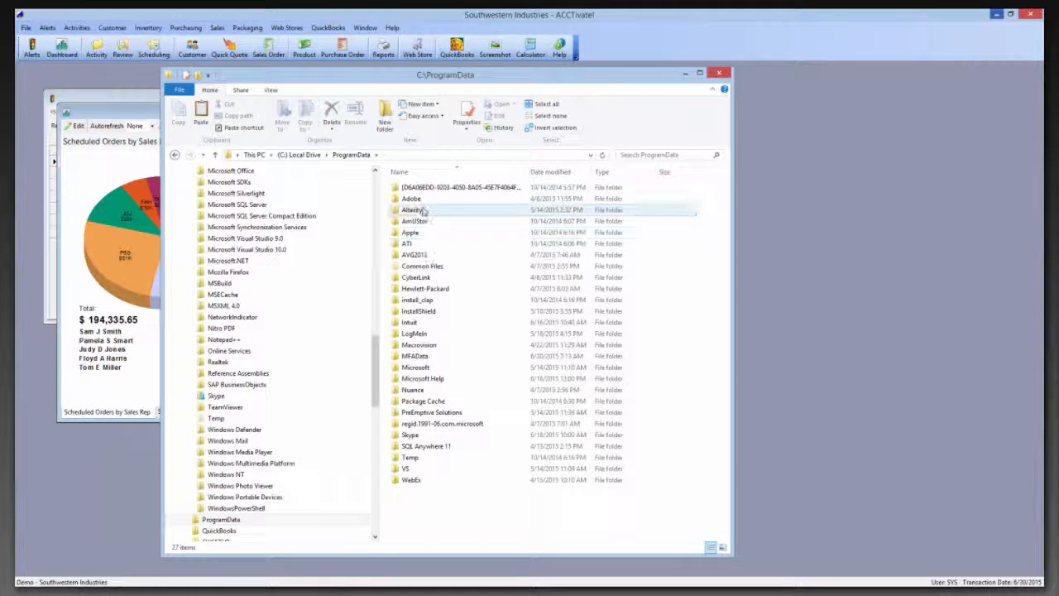
double_click(414, 187)
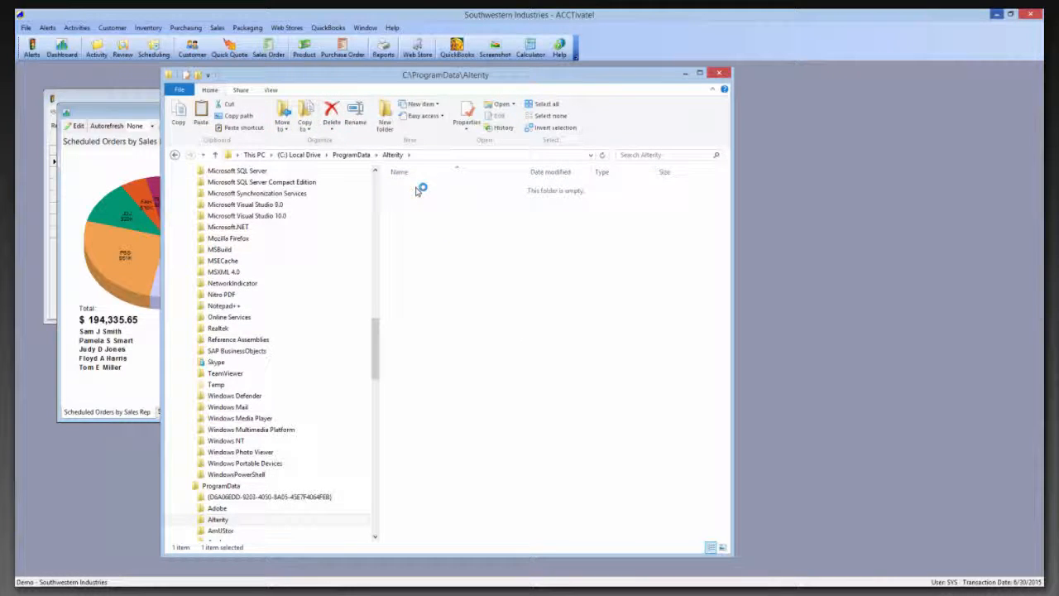
left_click(425, 188)
double_click(425, 188)
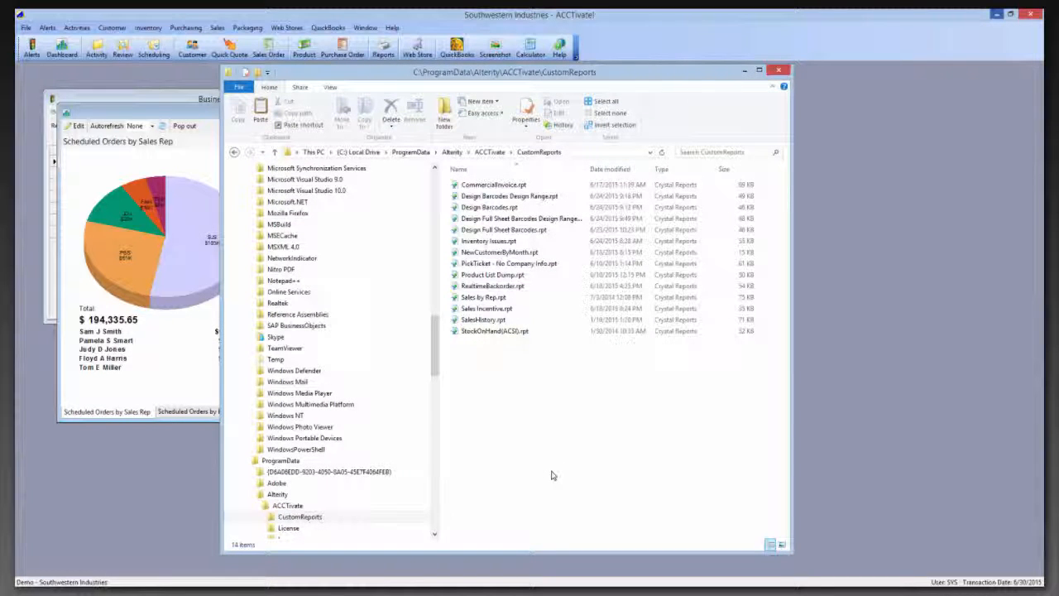
key("ctrl+v")
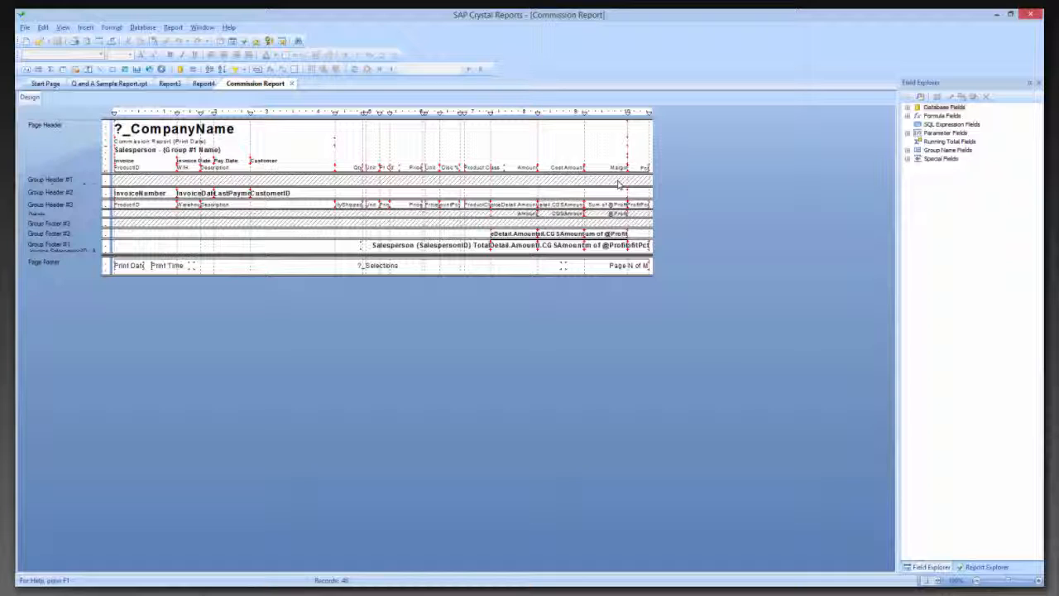
Switch to Crystal Reports and expand the Commission Report's Database Fields to view its available tables
left_click(908, 107)
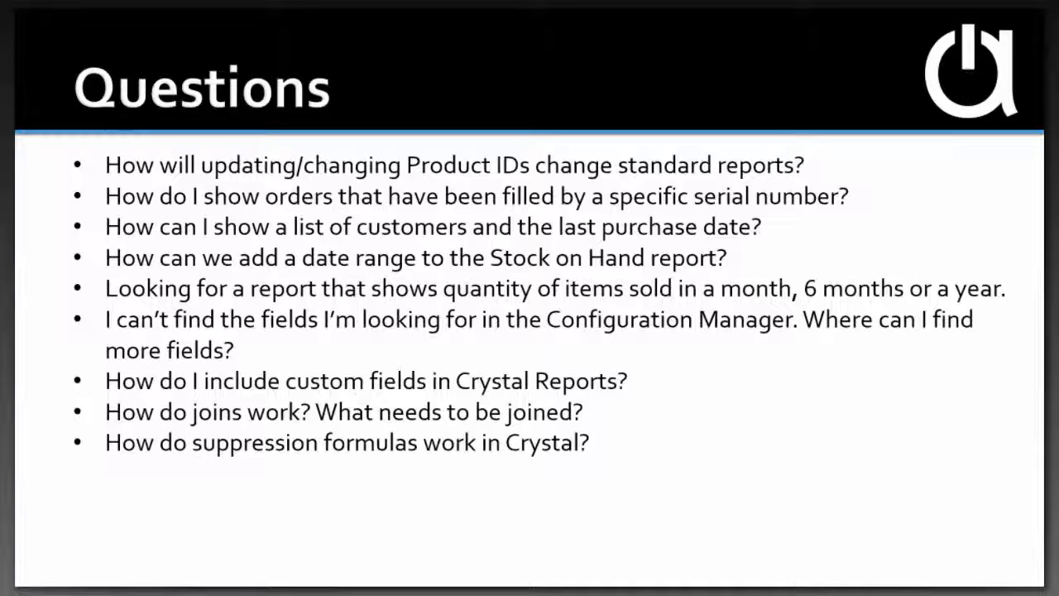
key("Right")
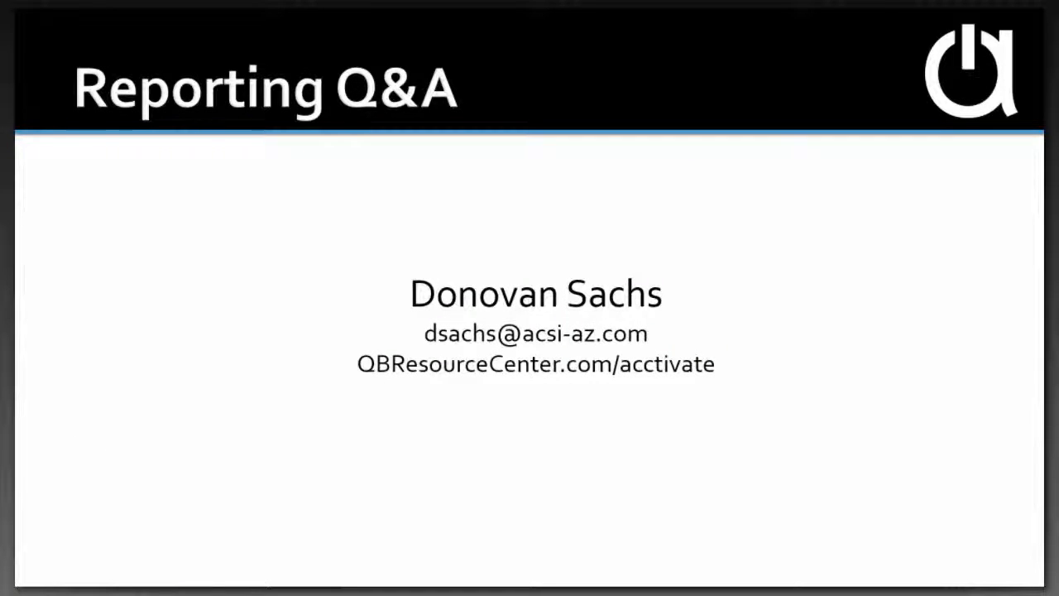